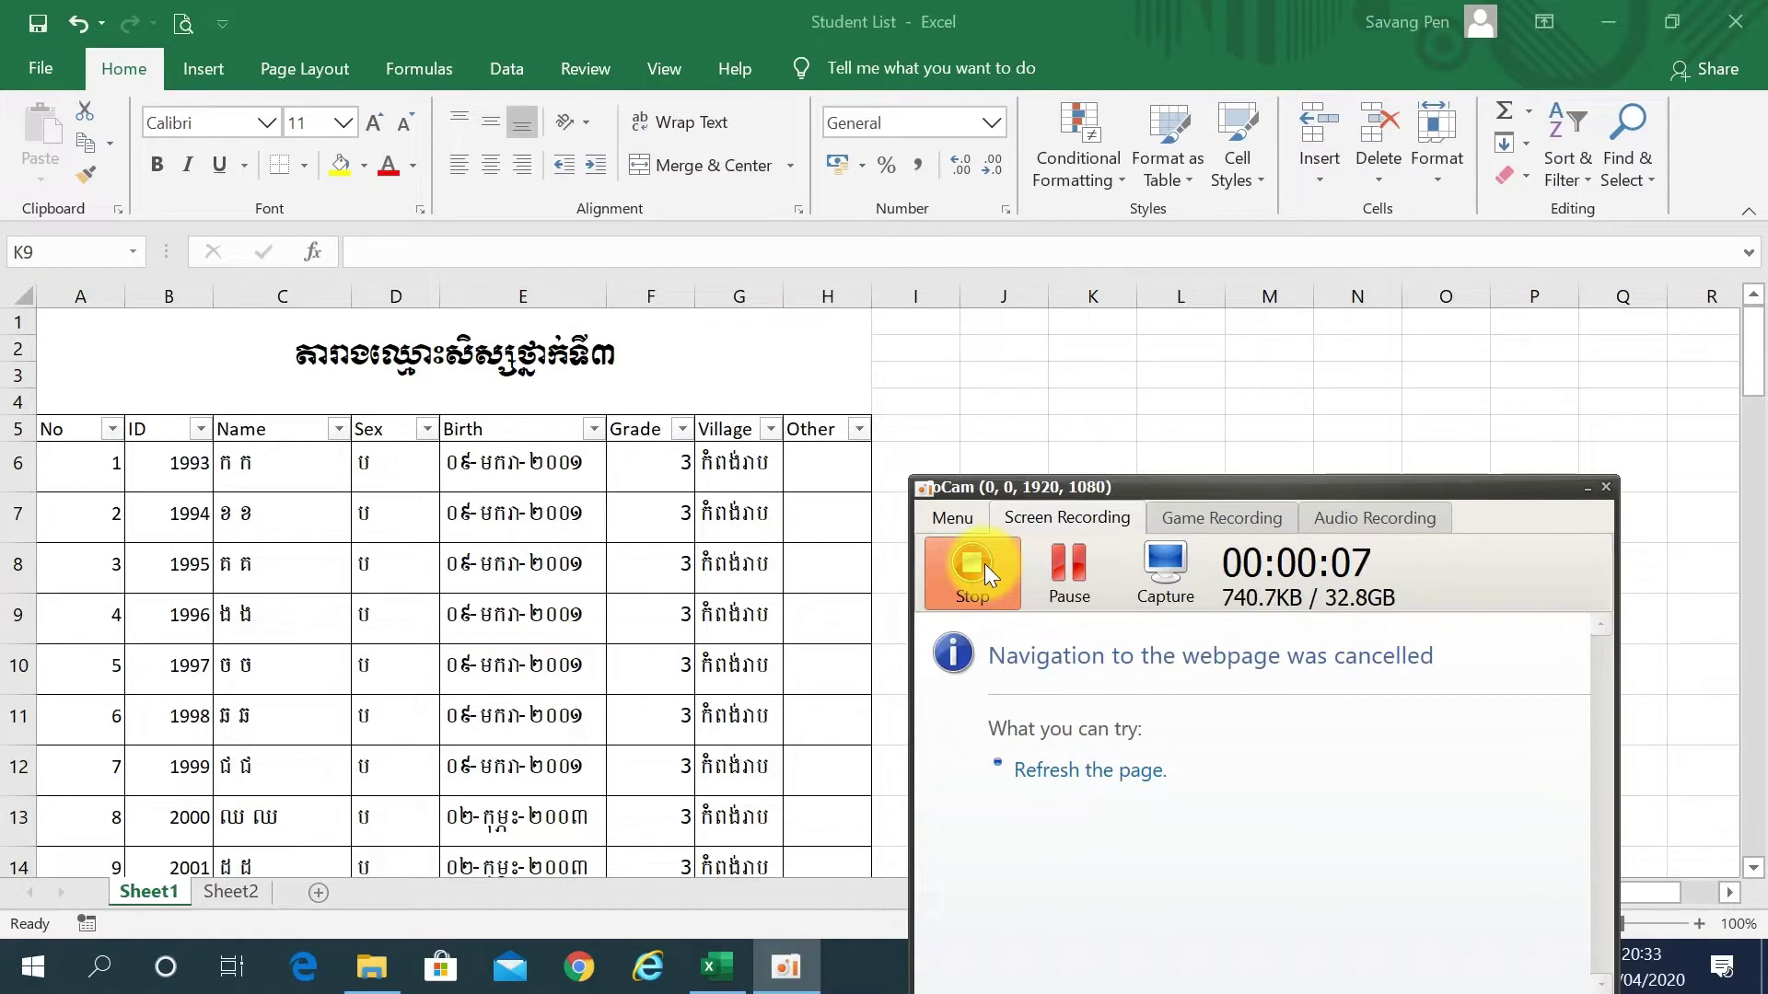
Stop the oCam recorder so its window hides and the student list is fully visible.
click(1584, 482)
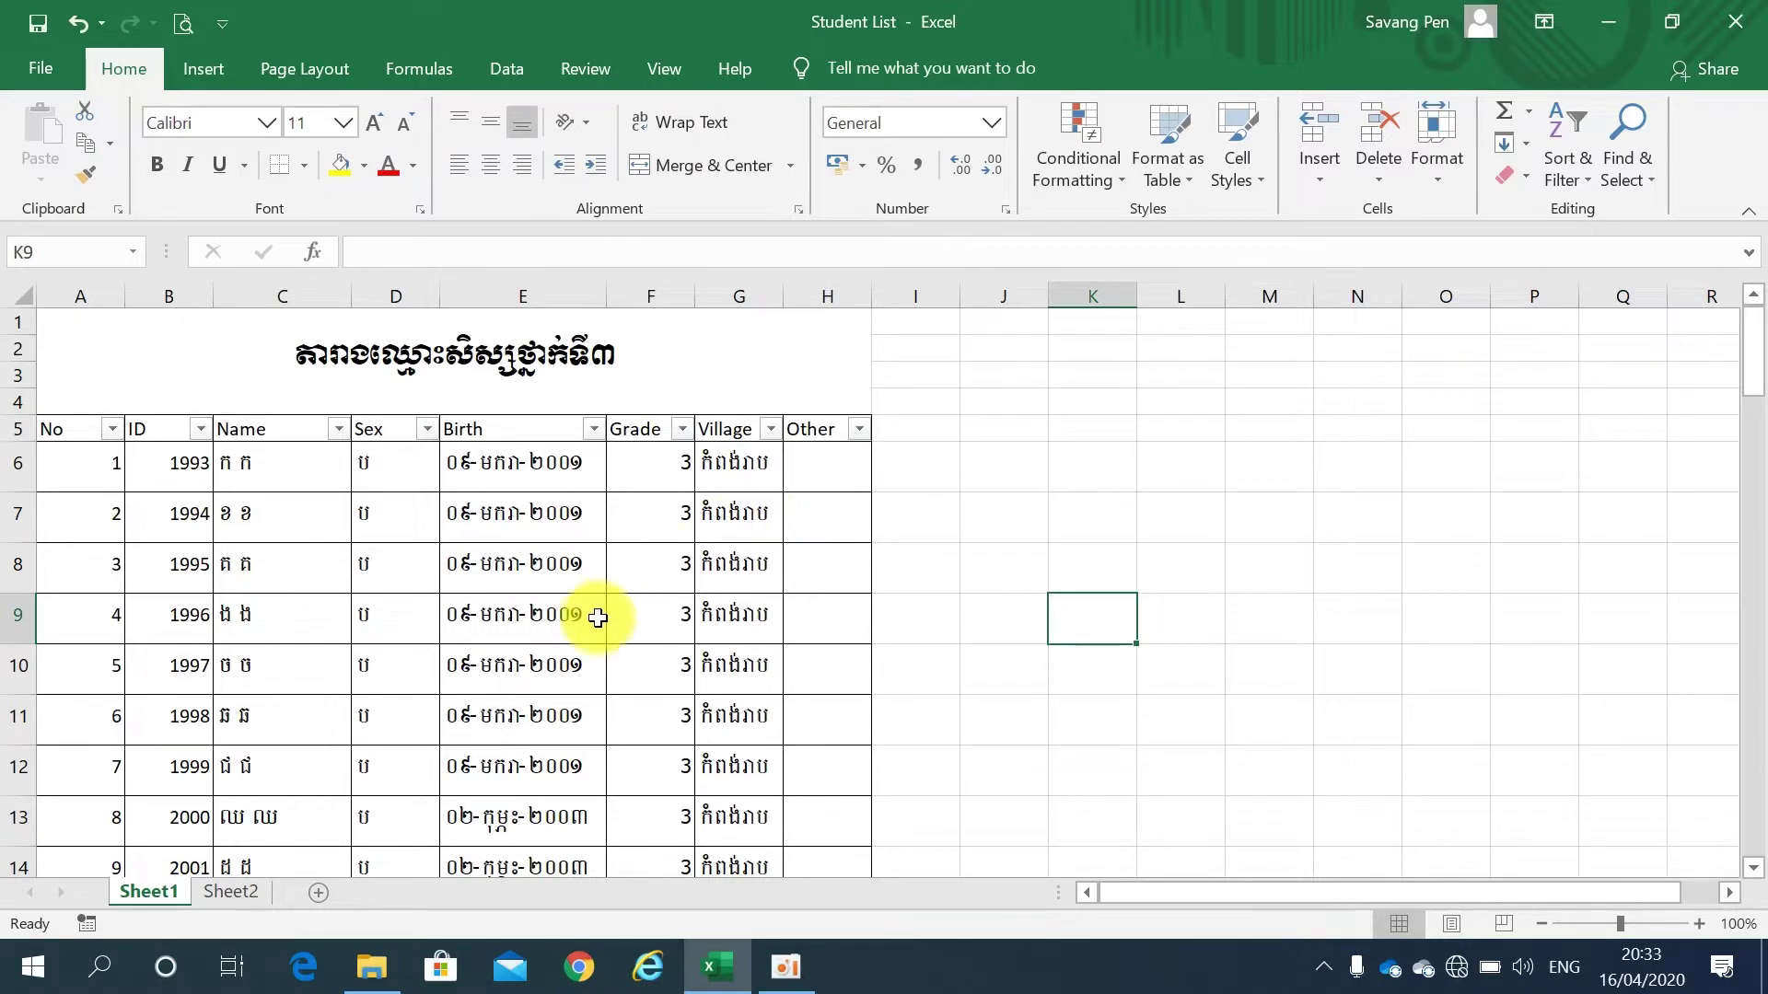
scroll(598, 617, down, 3)
scroll(598, 618, down, 2)
scroll(598, 617, down, 2)
scroll(598, 618, down, 2)
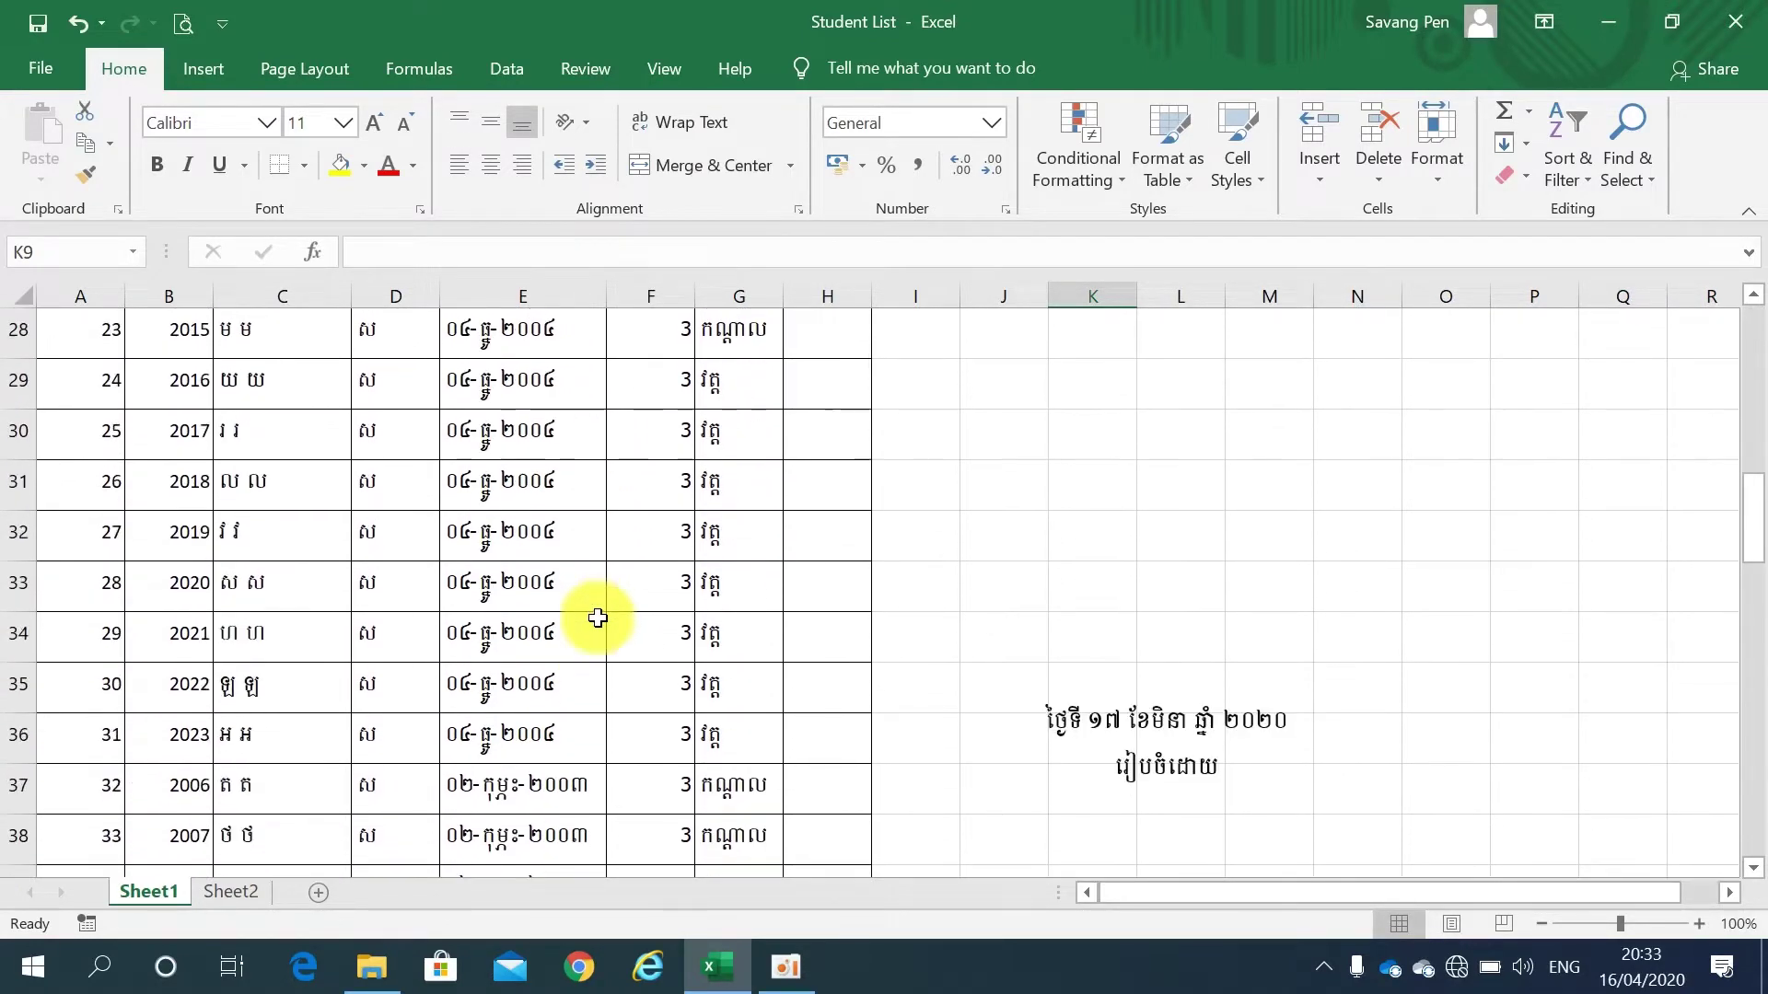
scroll(599, 618, down, 2)
scroll(598, 618, up, 1)
scroll(598, 618, up, 1)
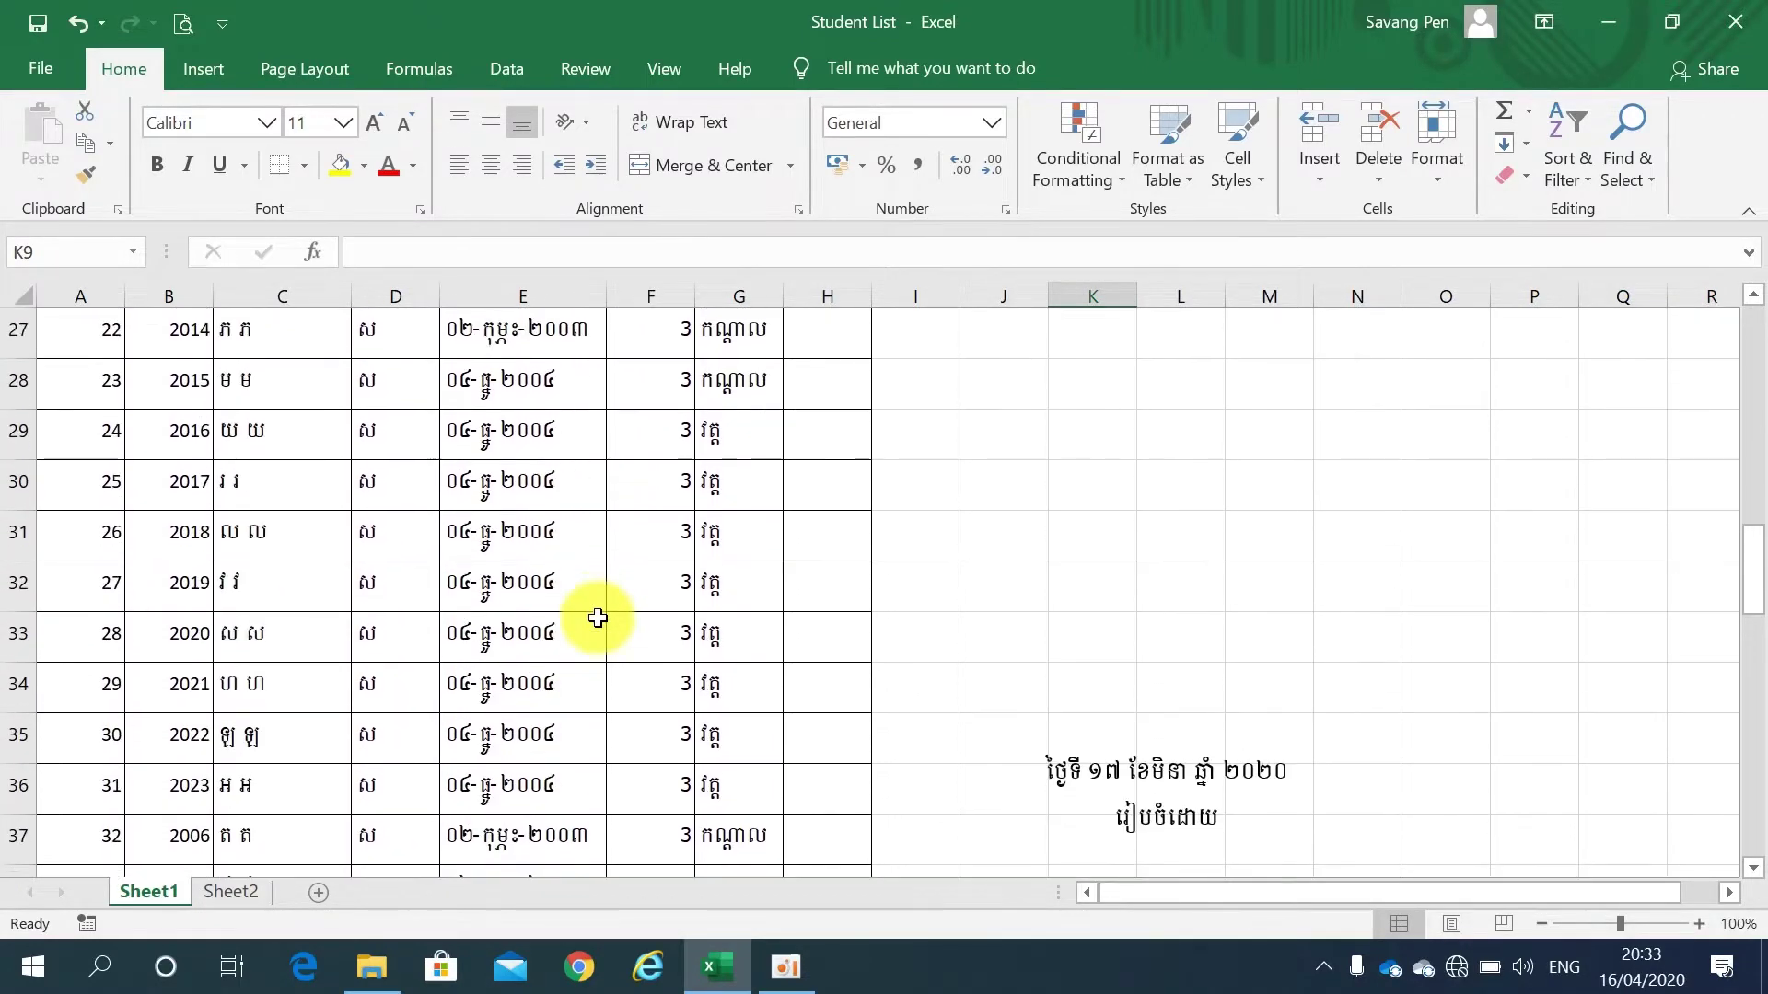
scroll(598, 618, up, 1)
scroll(598, 618, up, 1)
scroll(598, 617, up, 1)
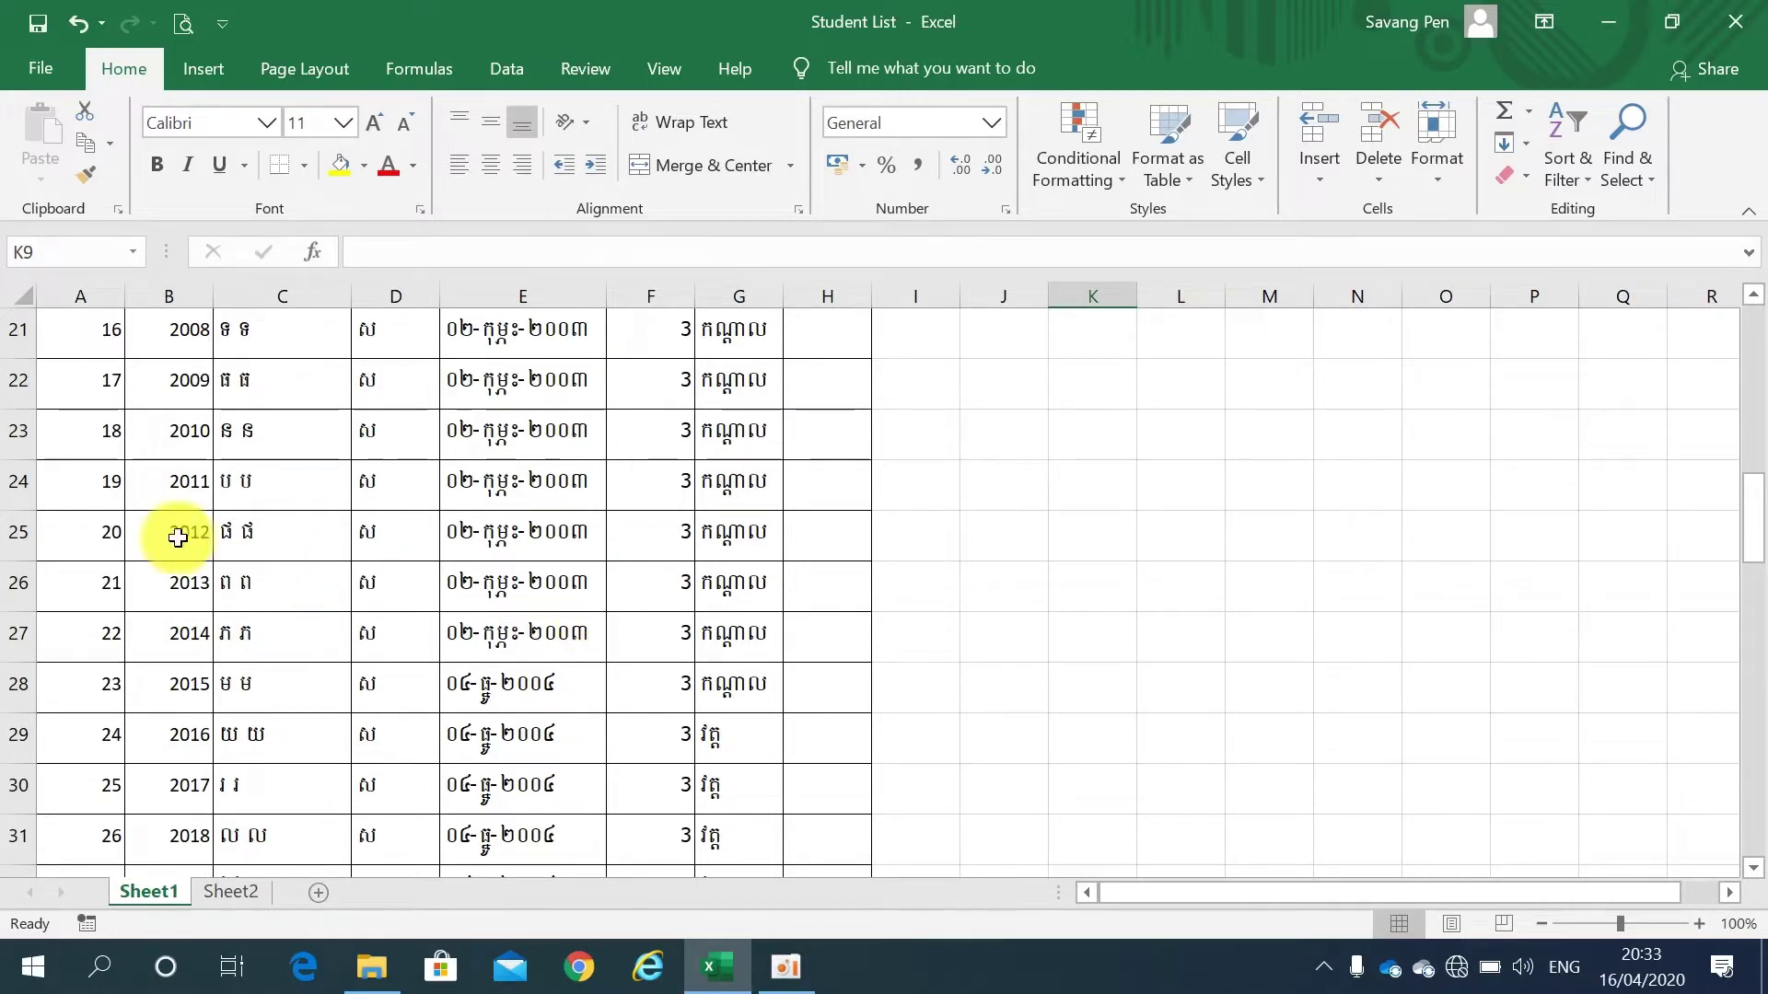
scroll(178, 538, up, 1)
scroll(177, 538, up, 2)
scroll(178, 538, up, 1)
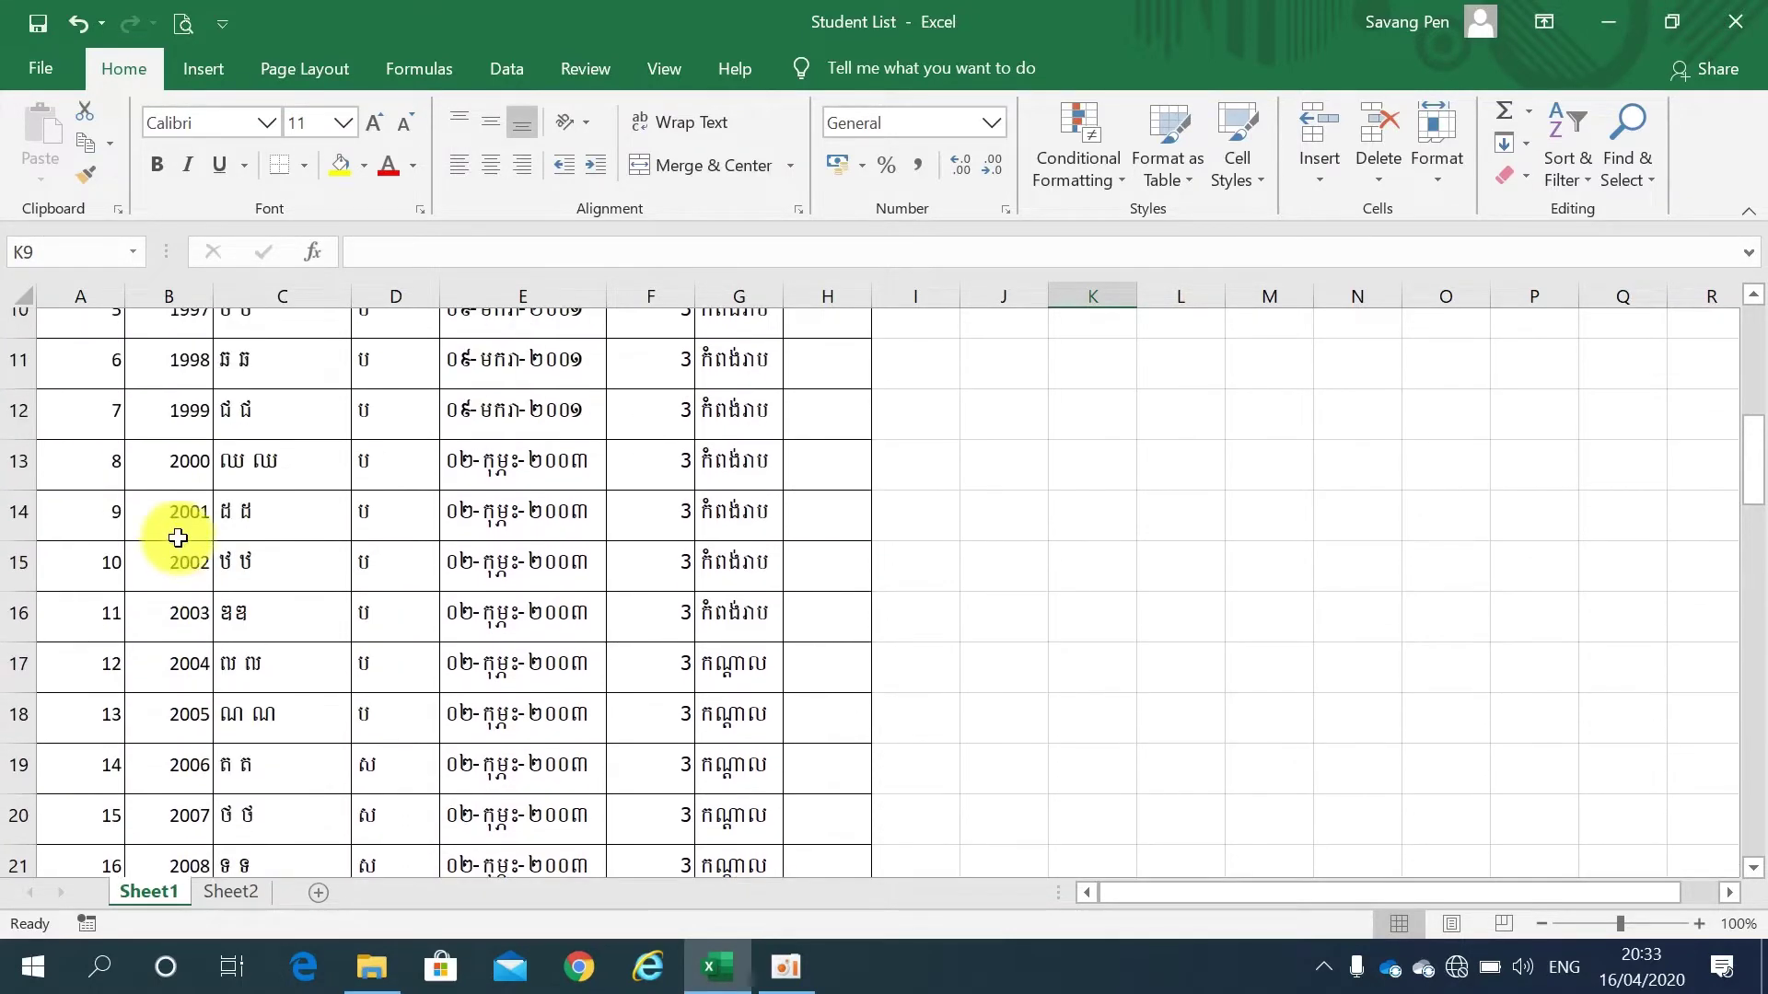
scroll(178, 538, up, 1)
scroll(177, 538, down, 5)
scroll(178, 537, down, 4)
scroll(178, 538, down, 1)
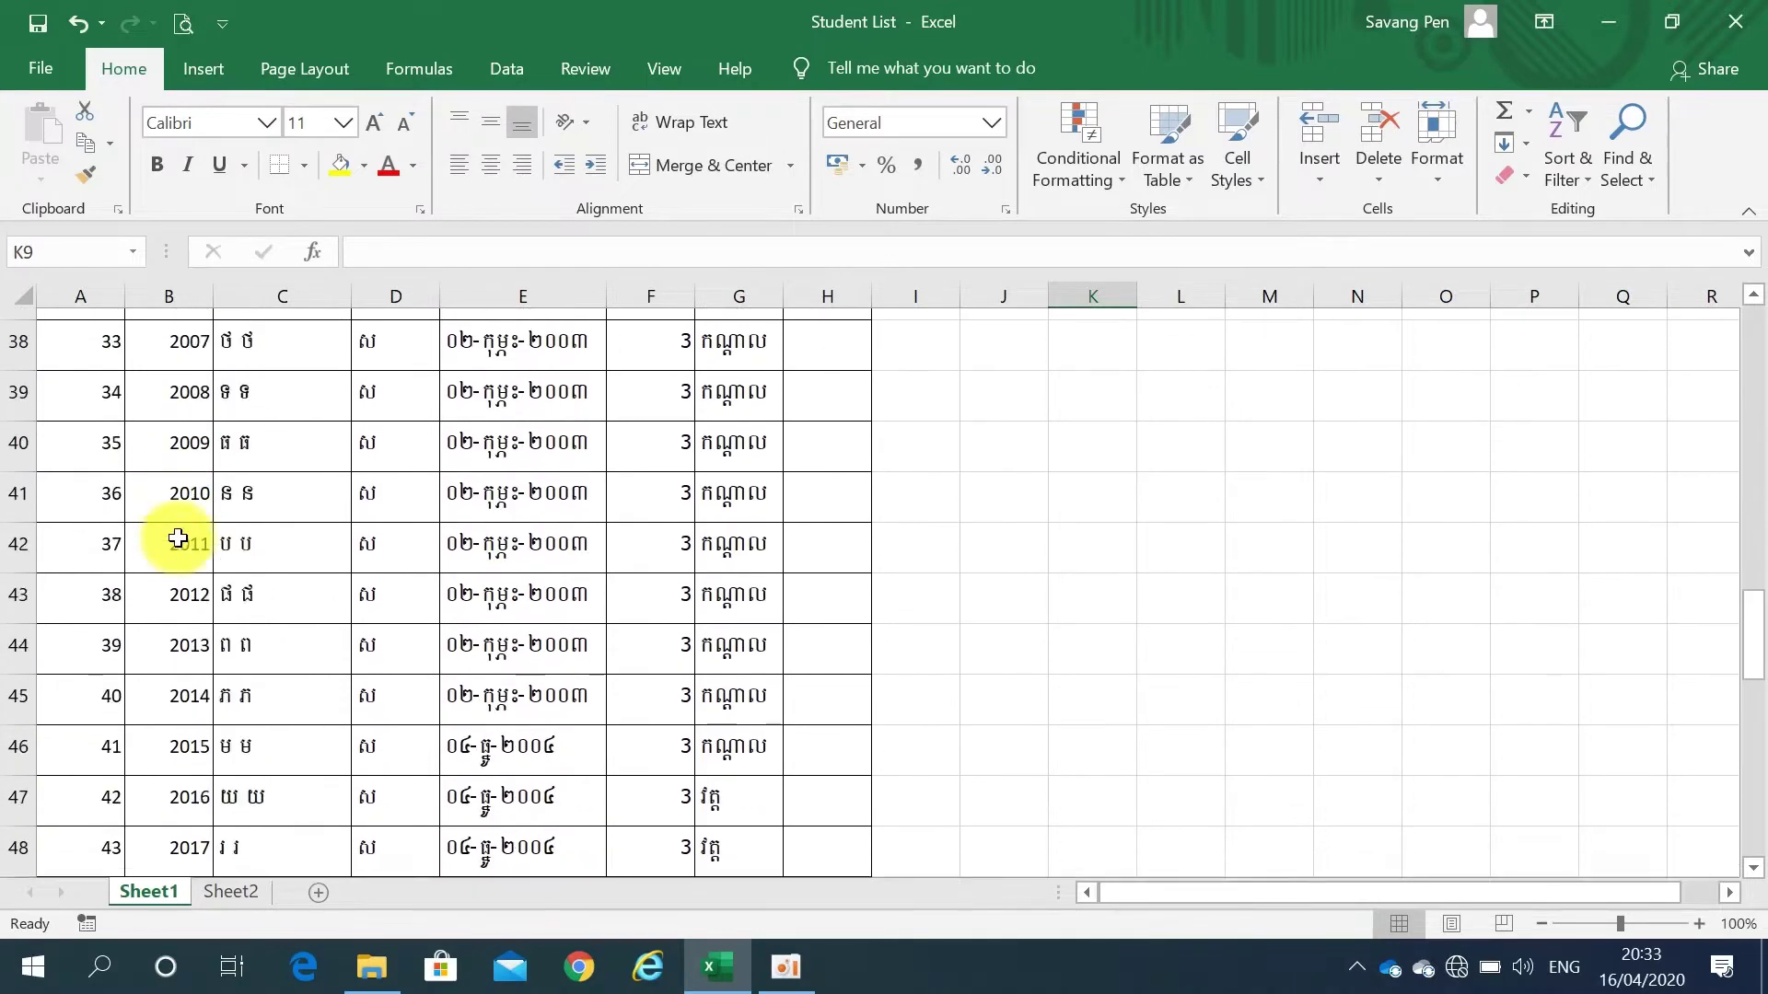
scroll(178, 538, up, 4)
scroll(177, 538, up, 8)
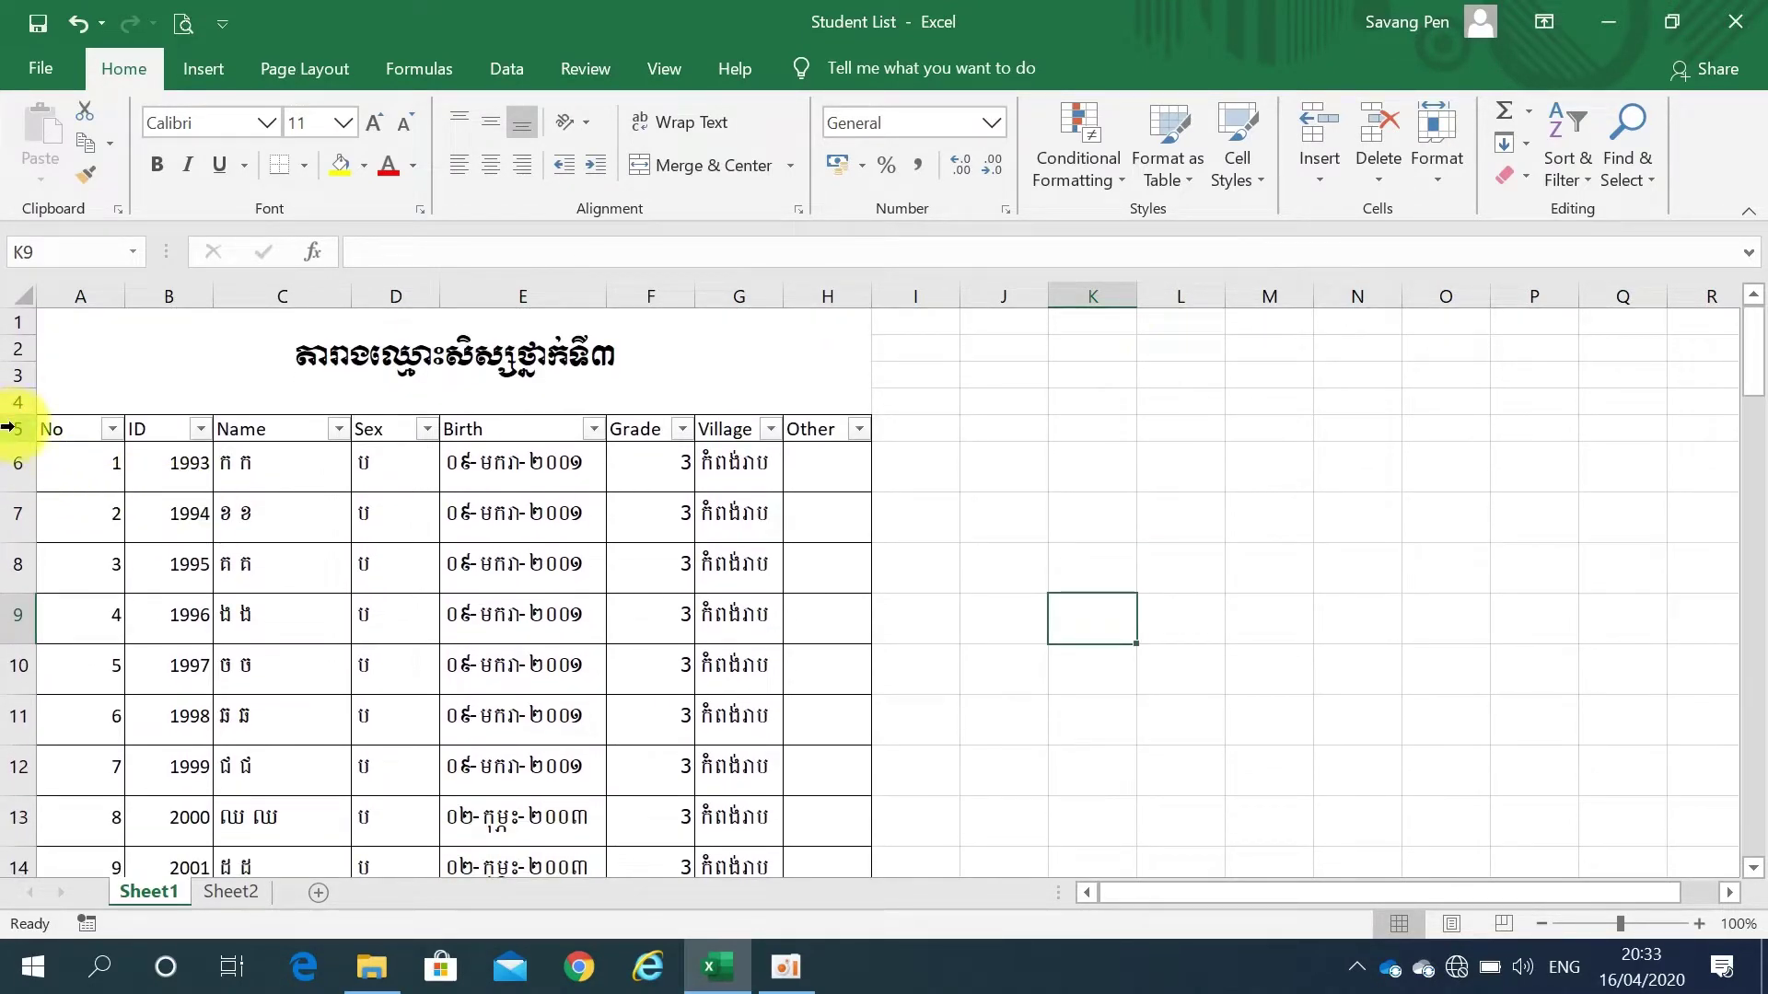
With row 6 selected, try Freeze Top Row and scroll to check the effect.
click(14, 463)
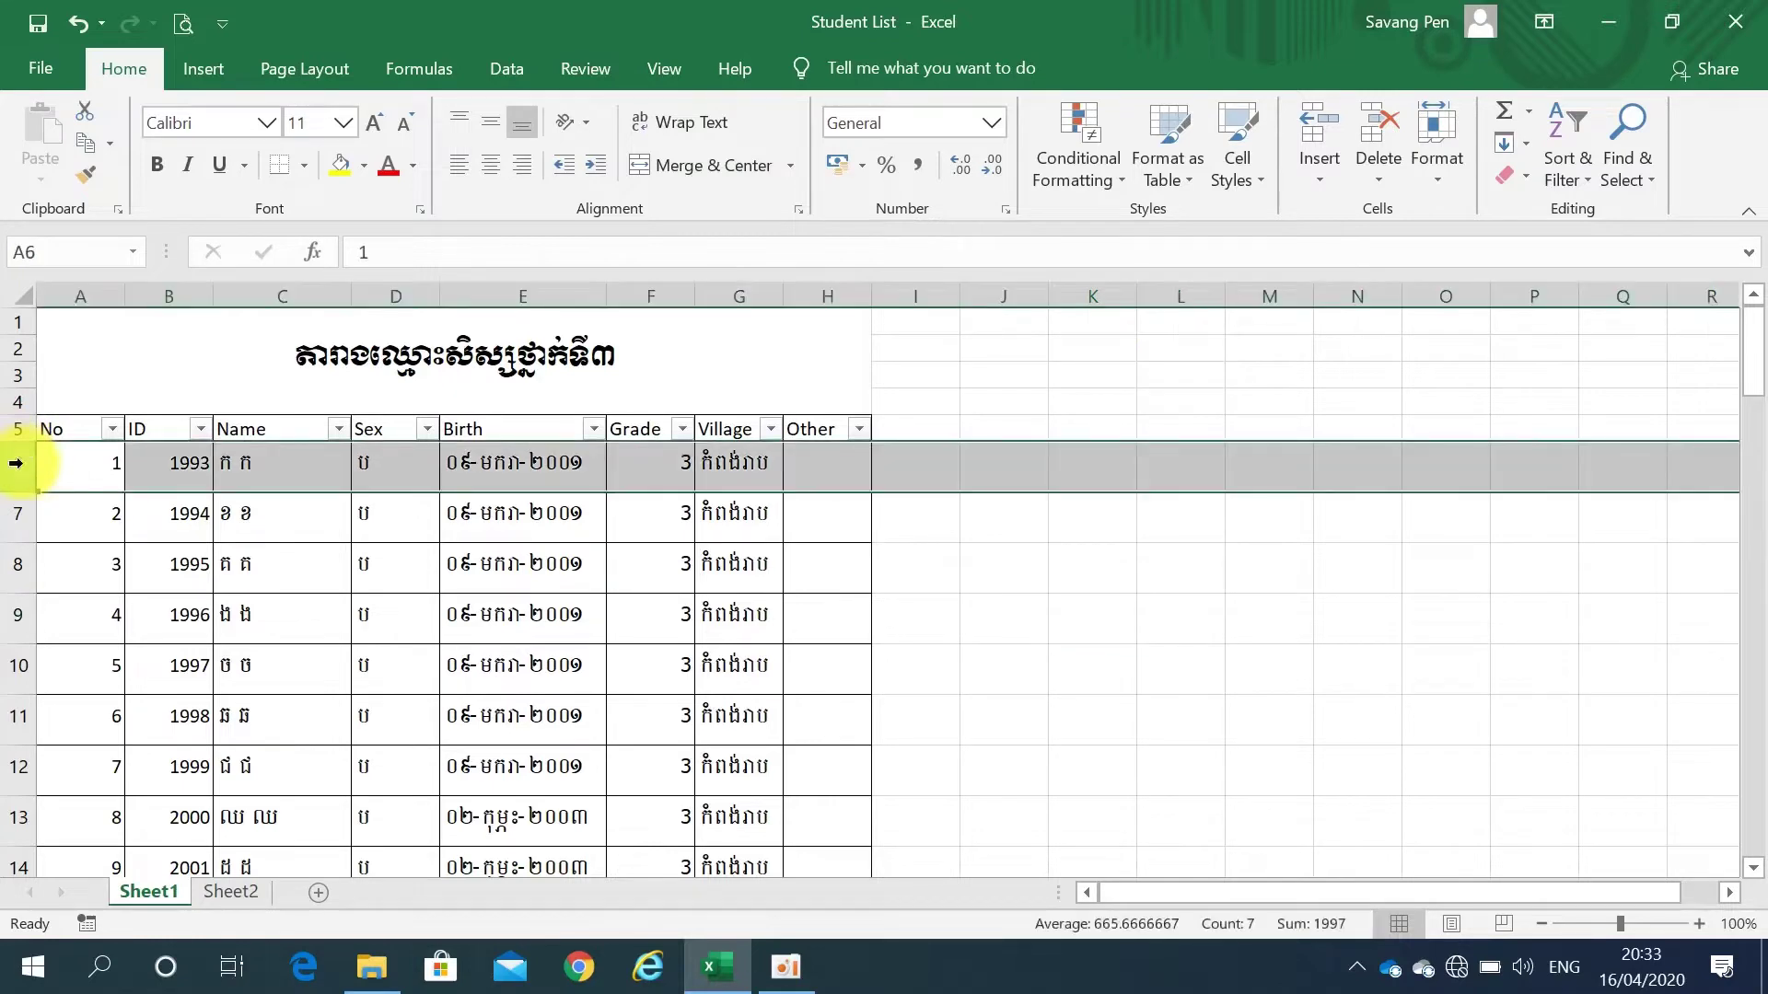
click(675, 70)
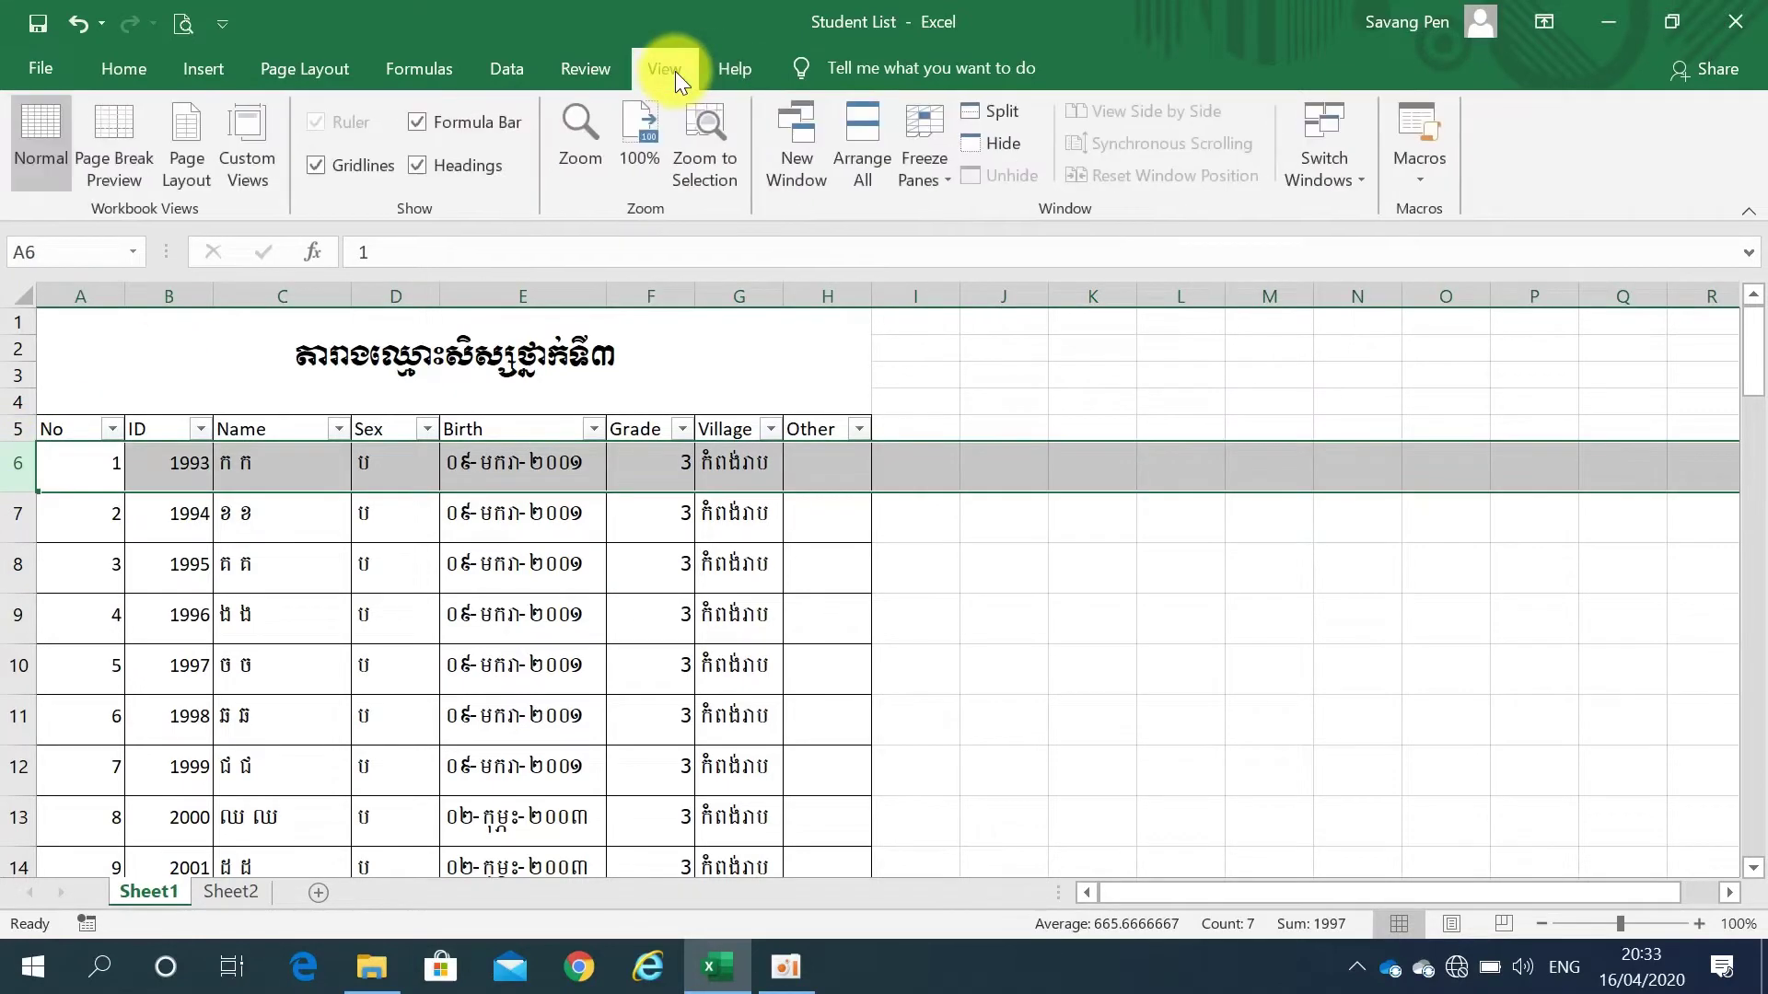
click(915, 179)
click(961, 302)
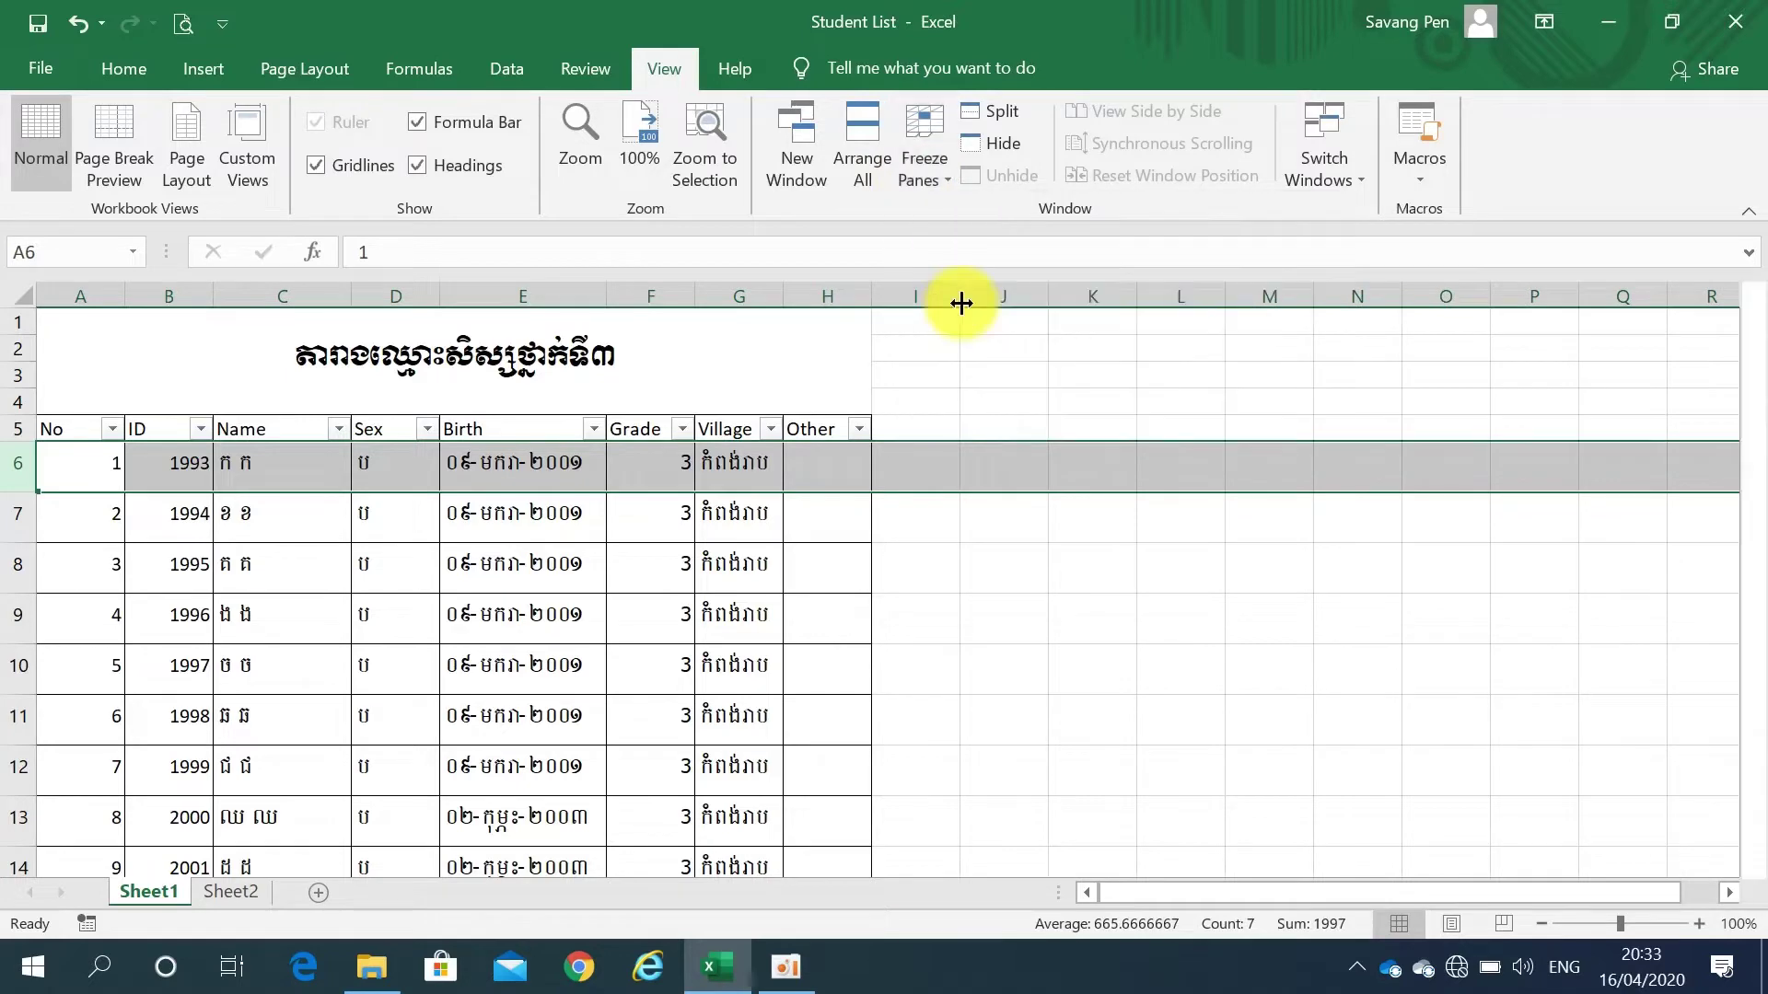
scroll(564, 626, down, 3)
scroll(564, 632, up, 3)
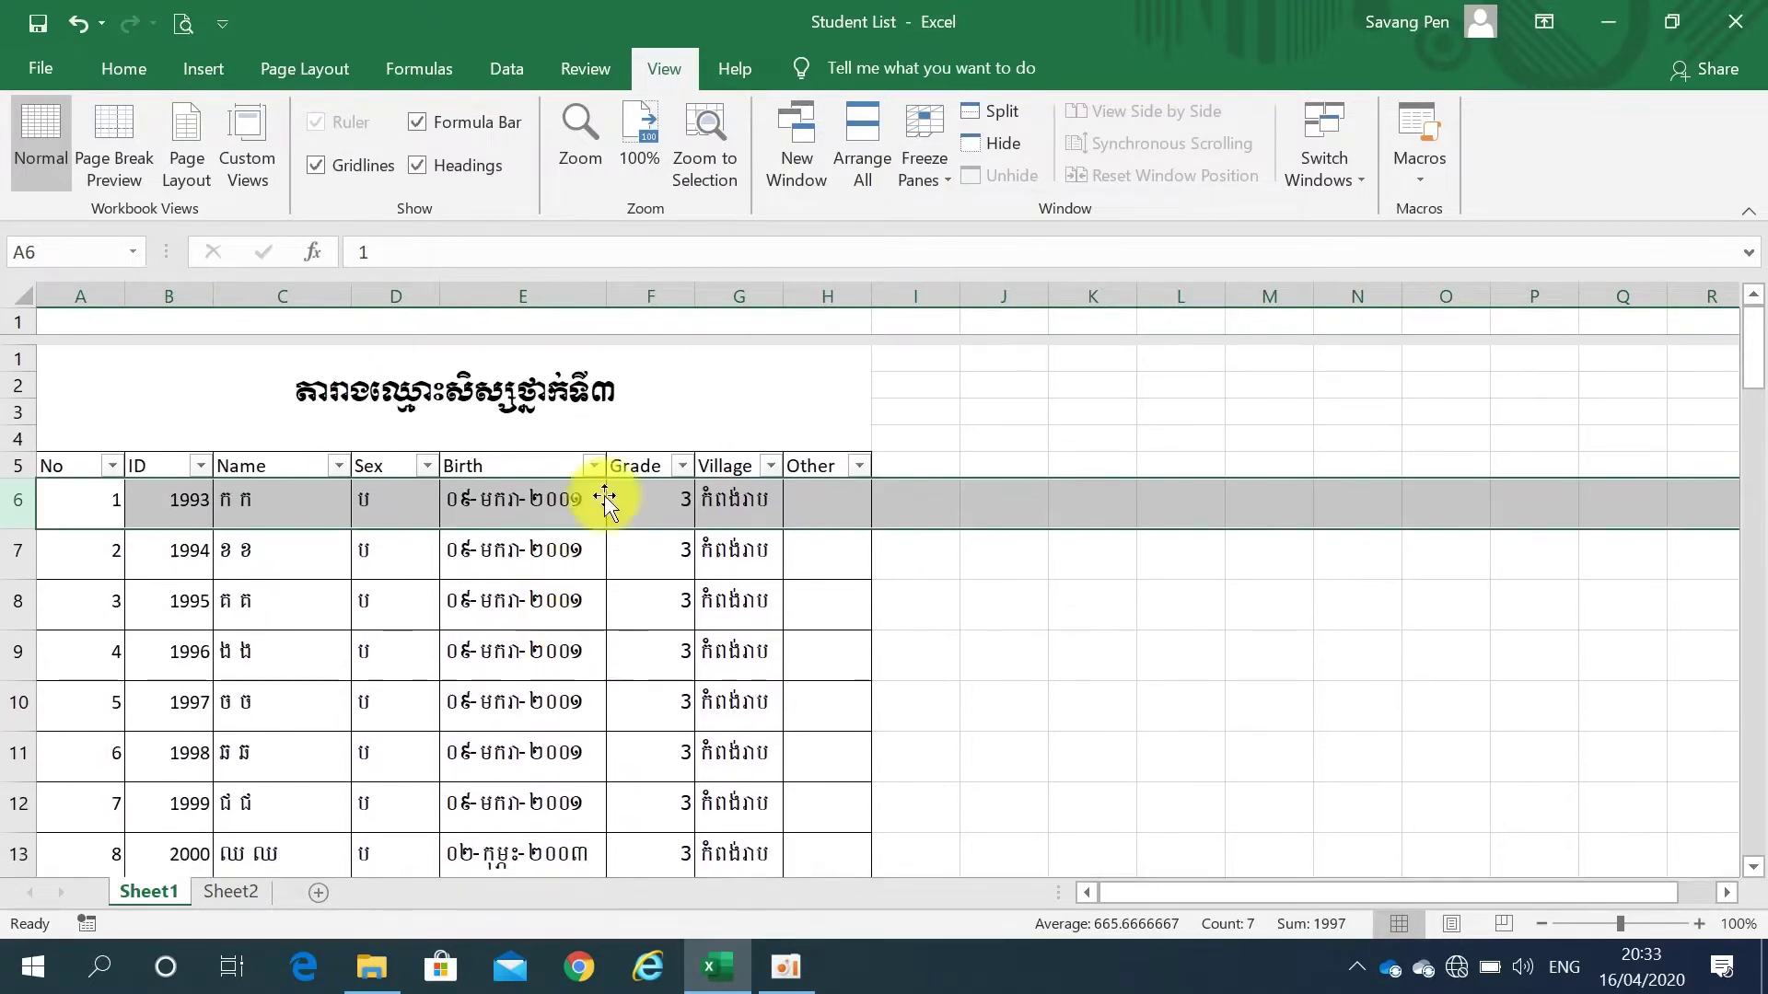
Unfreeze the top row and freeze panes above row 6 instead.
click(921, 164)
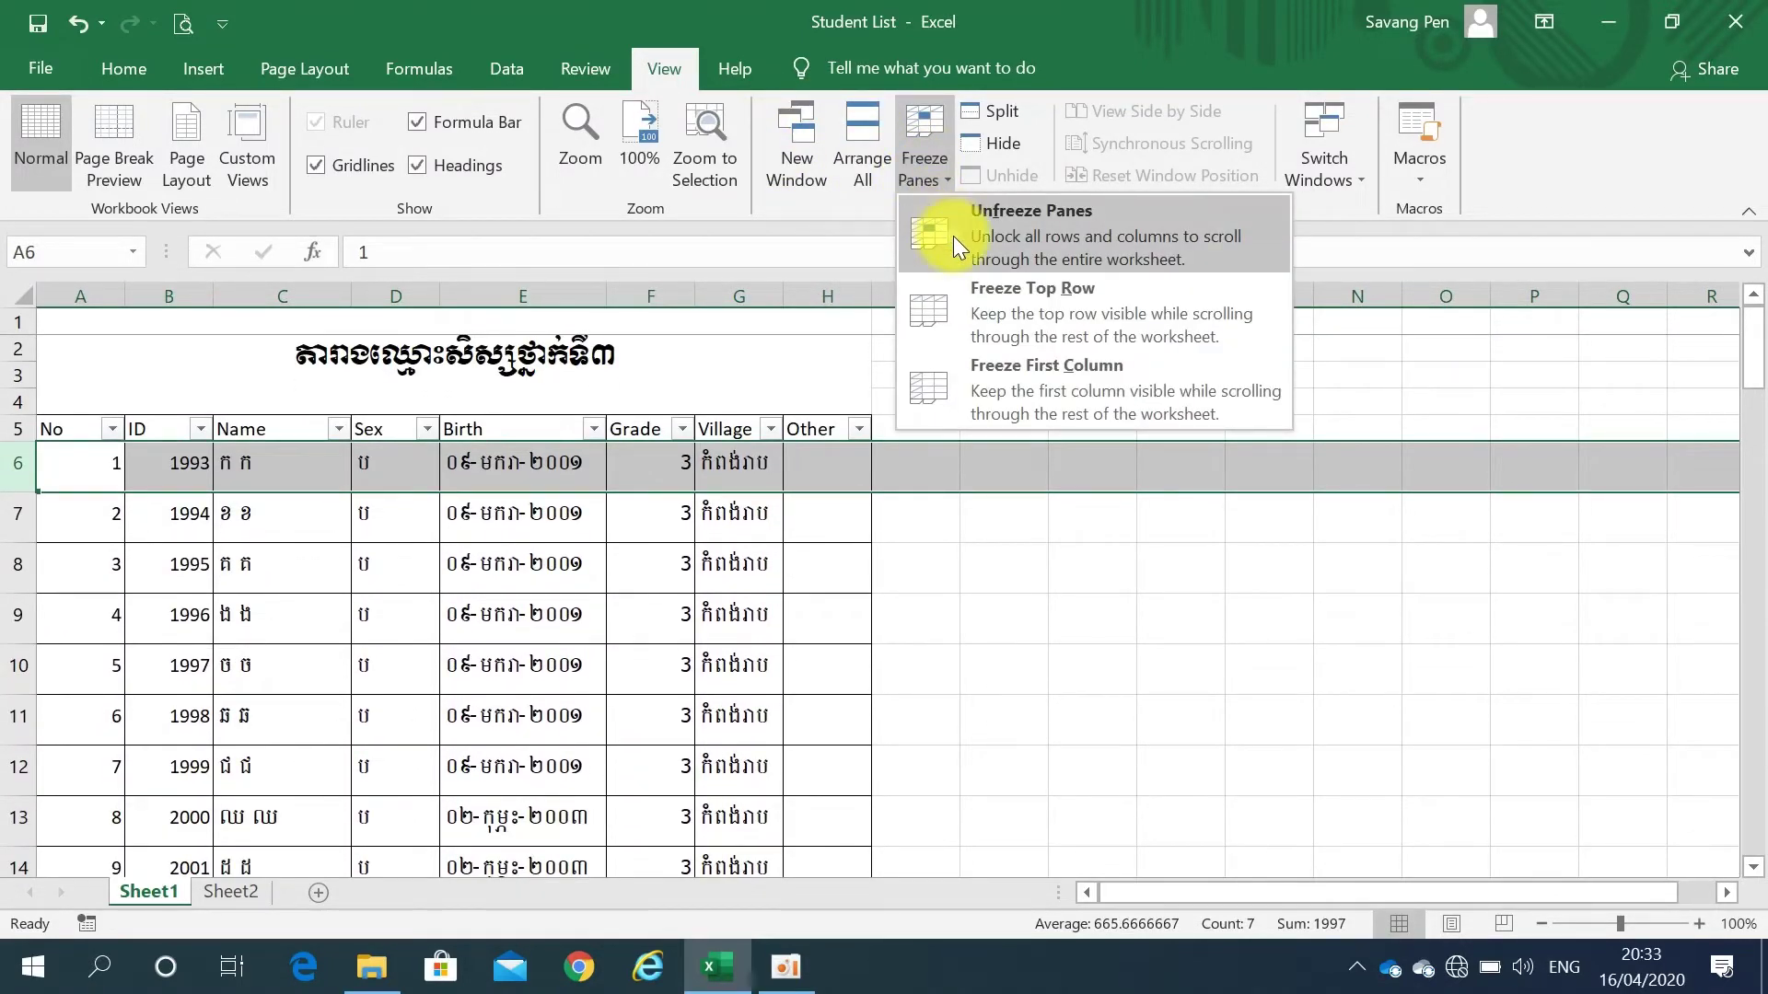
click(953, 236)
click(918, 158)
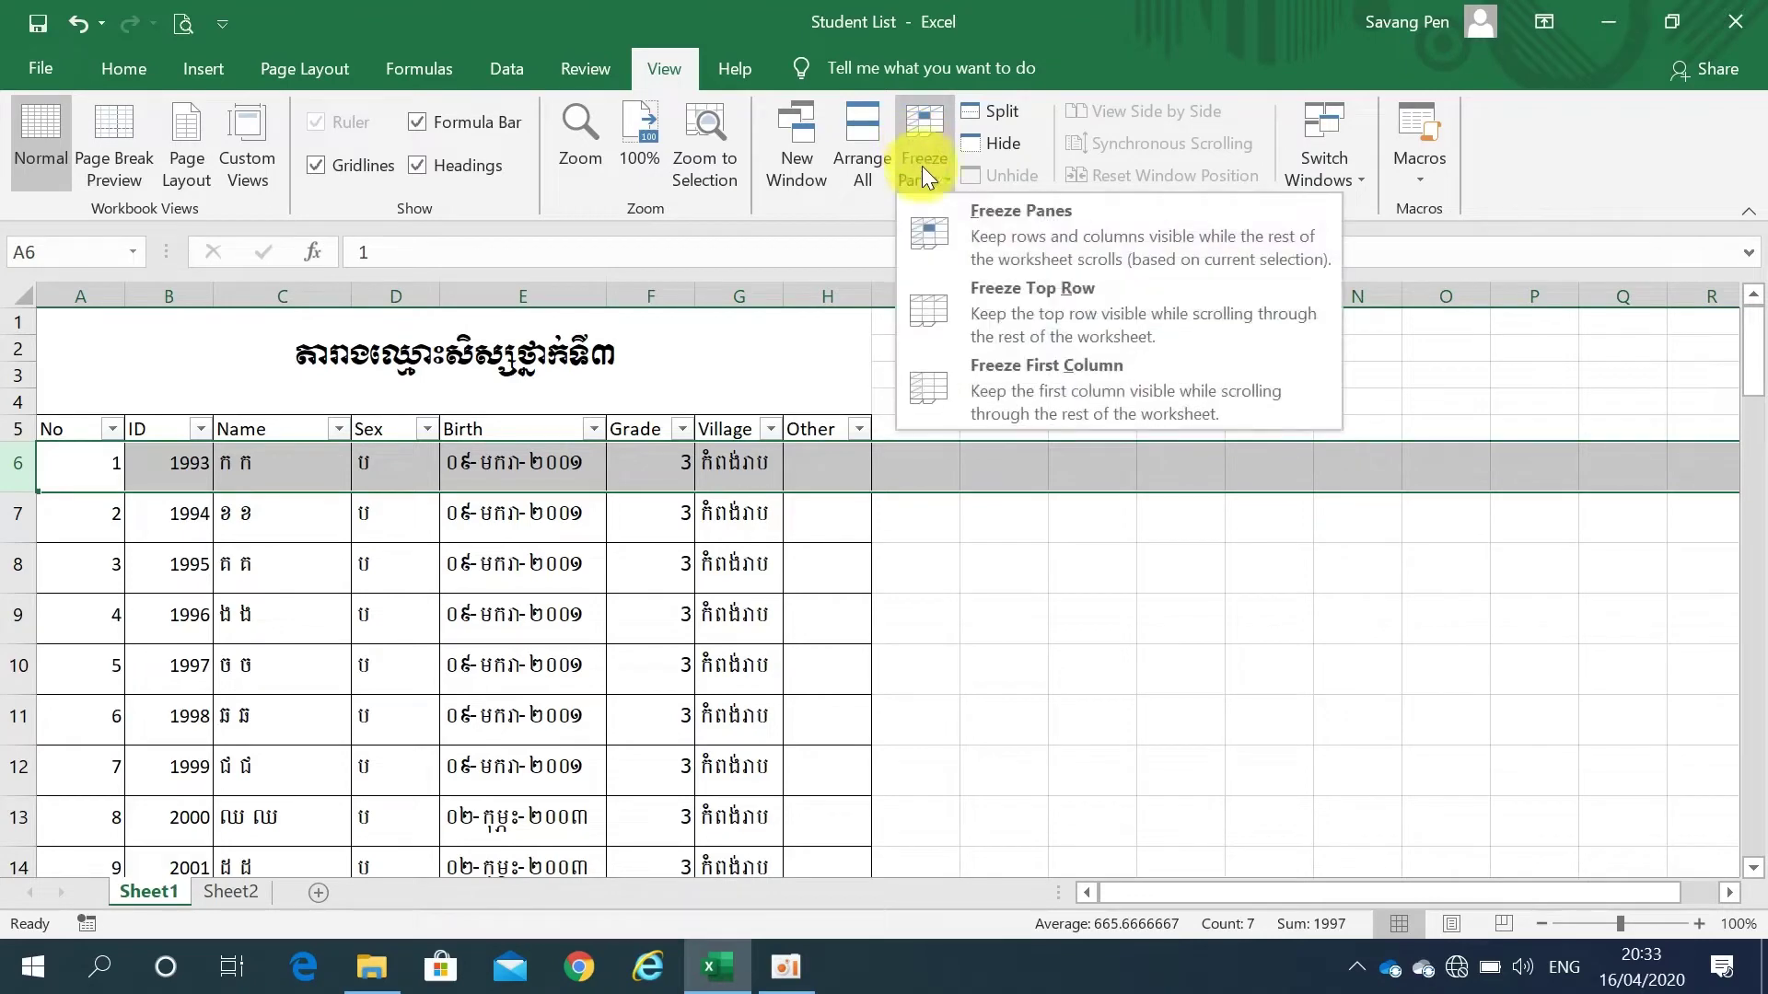
click(960, 241)
scroll(604, 845, down, 1)
scroll(603, 849, down, 5)
scroll(603, 849, down, 1)
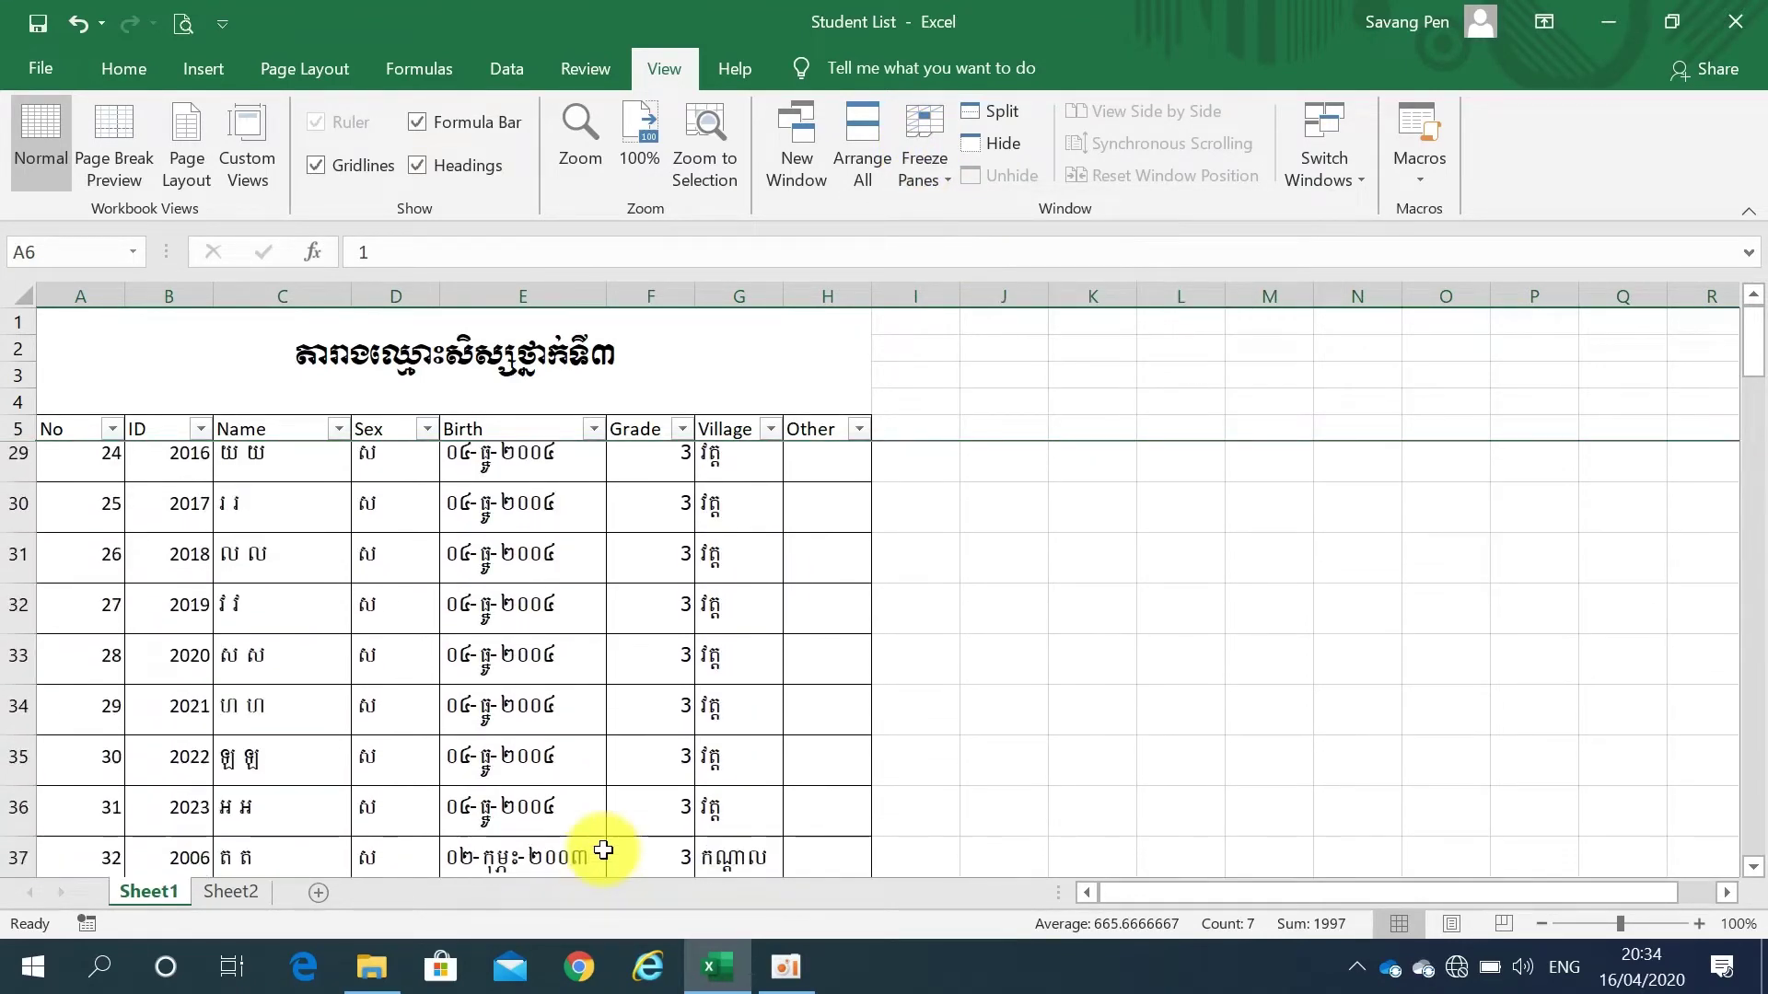
scroll(603, 849, down, 2)
scroll(603, 849, down, 2)
scroll(603, 849, down, 2)
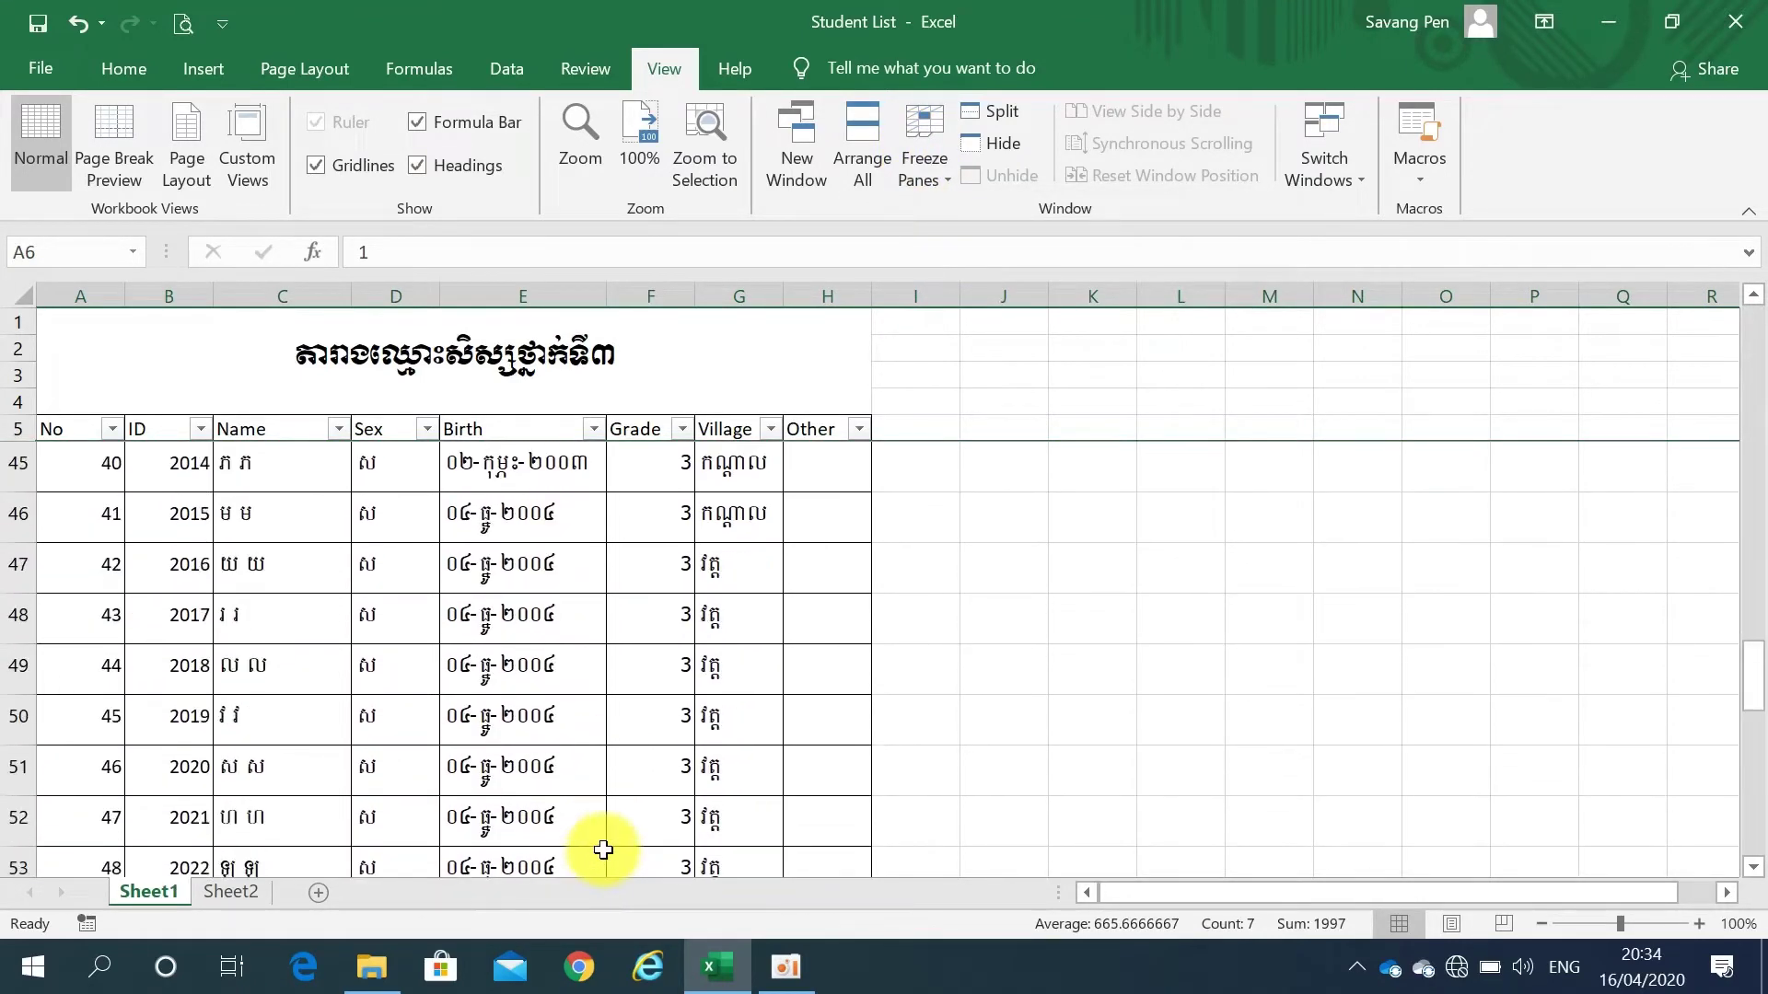
scroll(603, 849, up, 1)
click(199, 465)
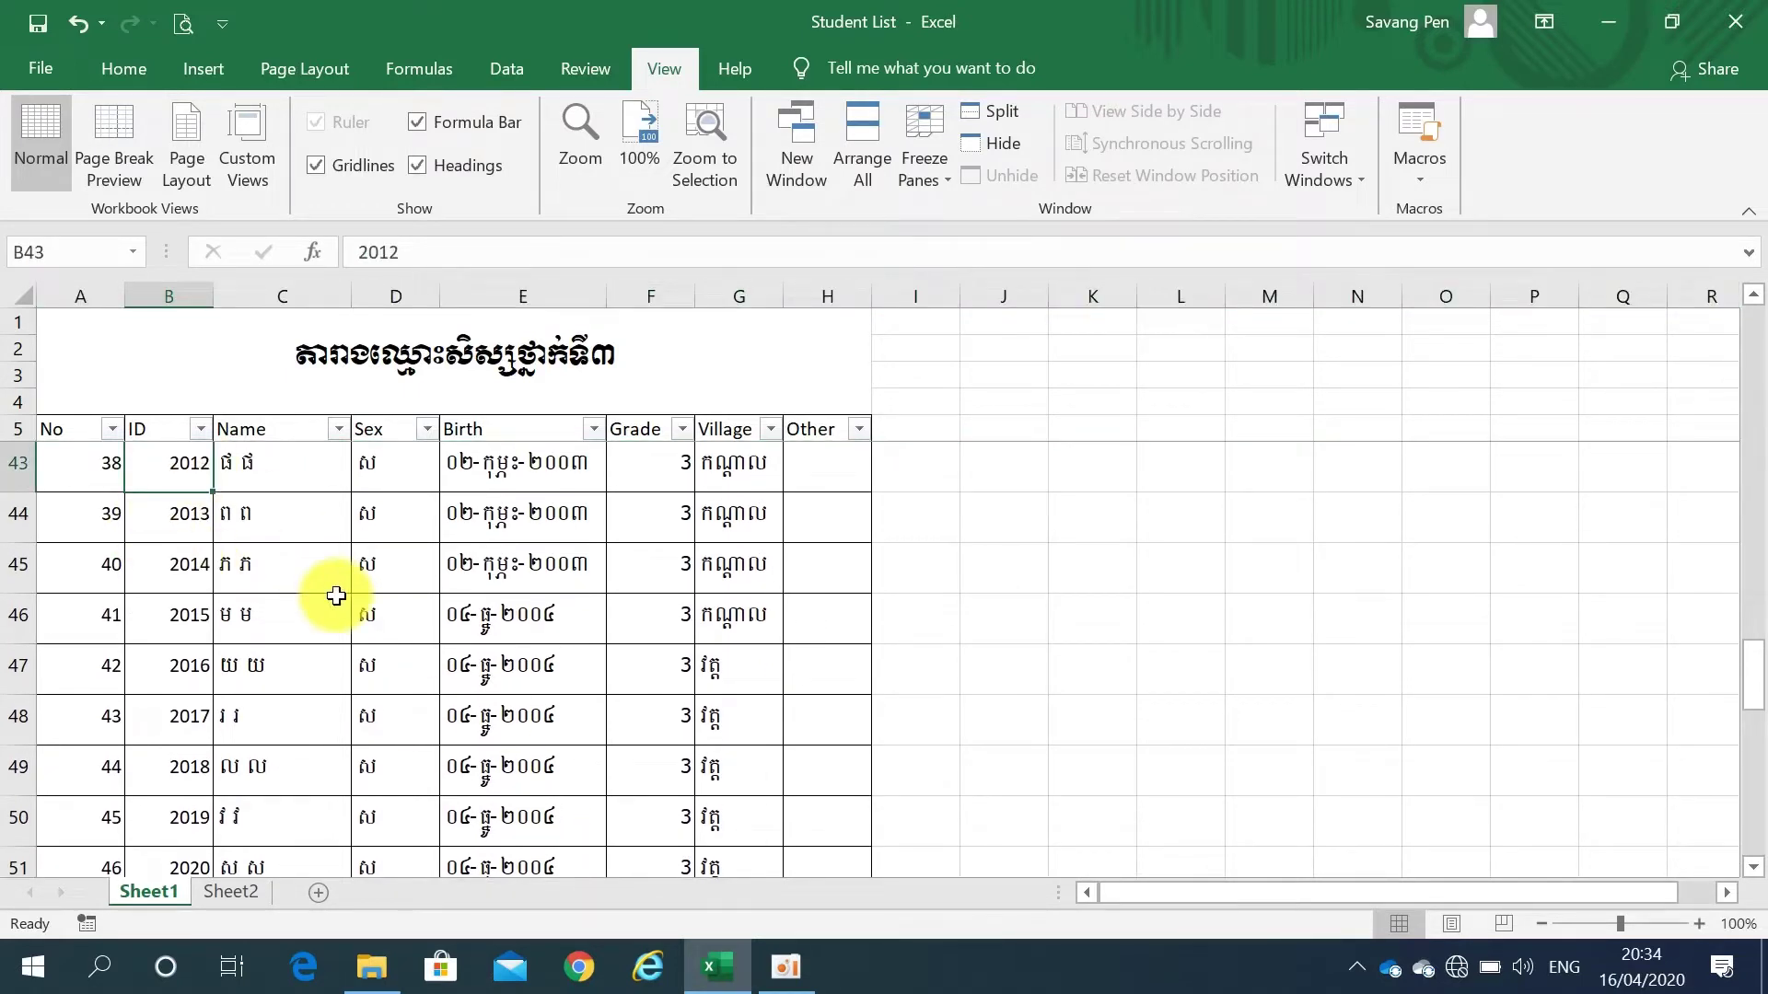
scroll(181, 805, down, 1)
scroll(184, 808, down, 2)
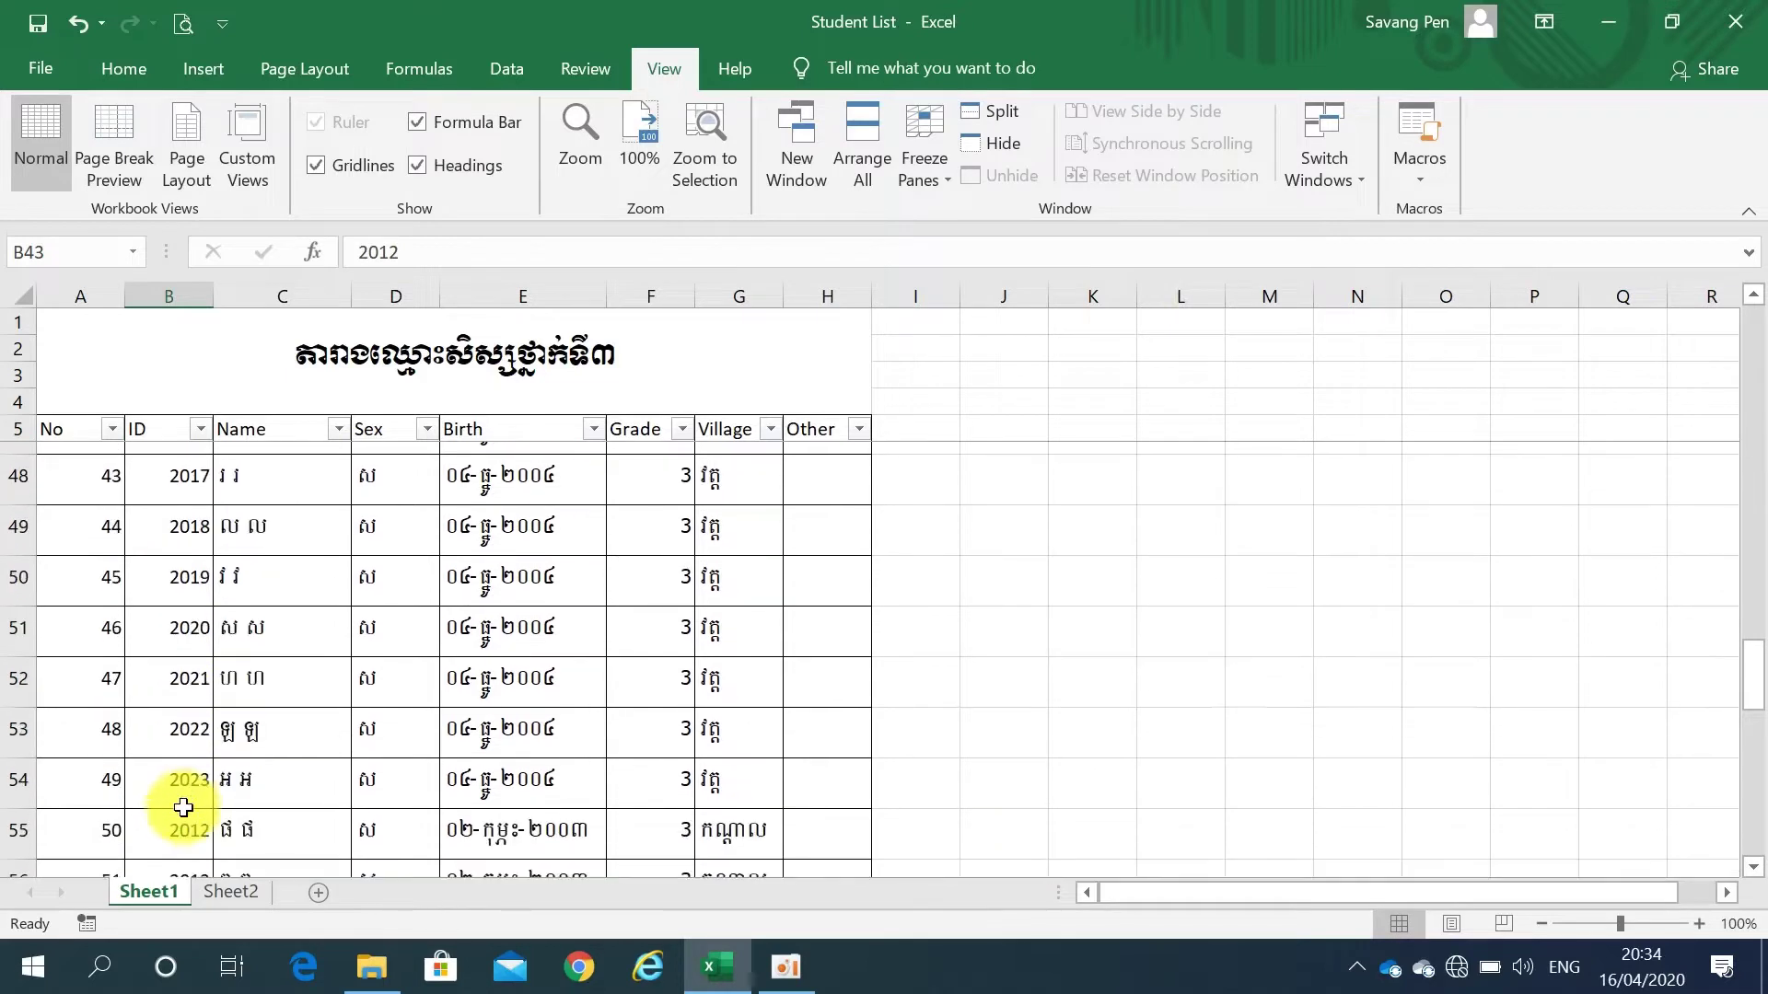
scroll(185, 807, down, 1)
scroll(180, 806, down, 1)
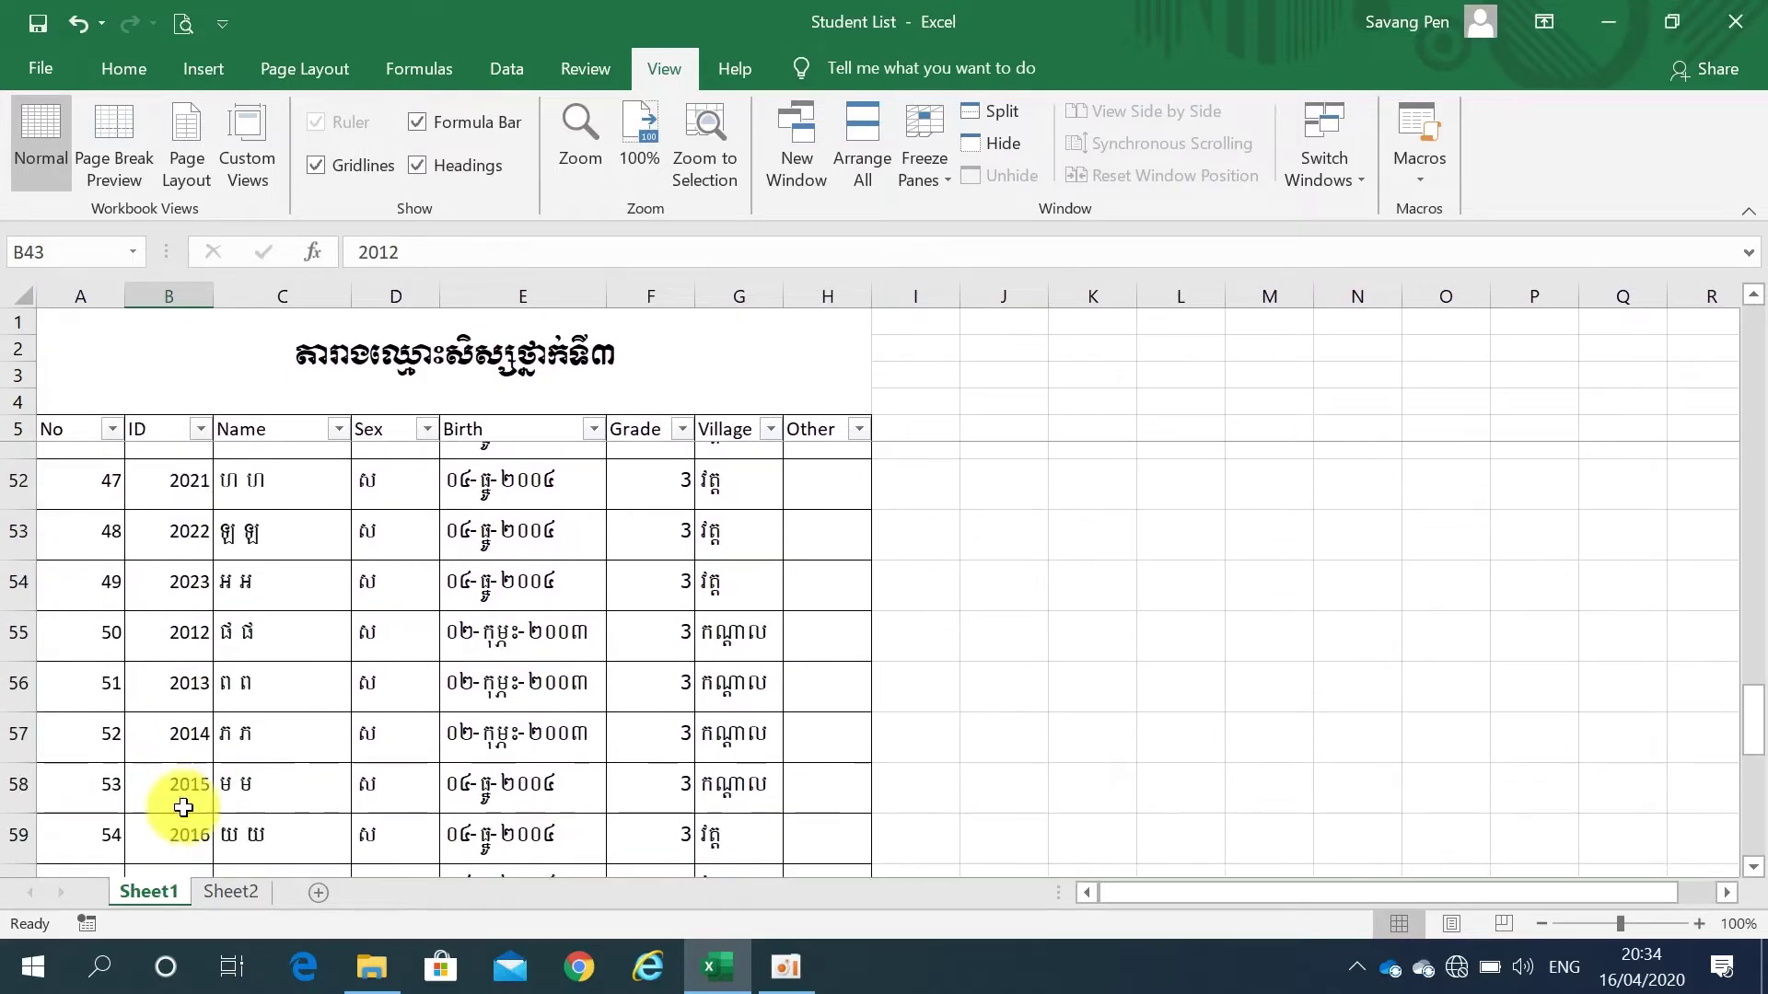
click(161, 627)
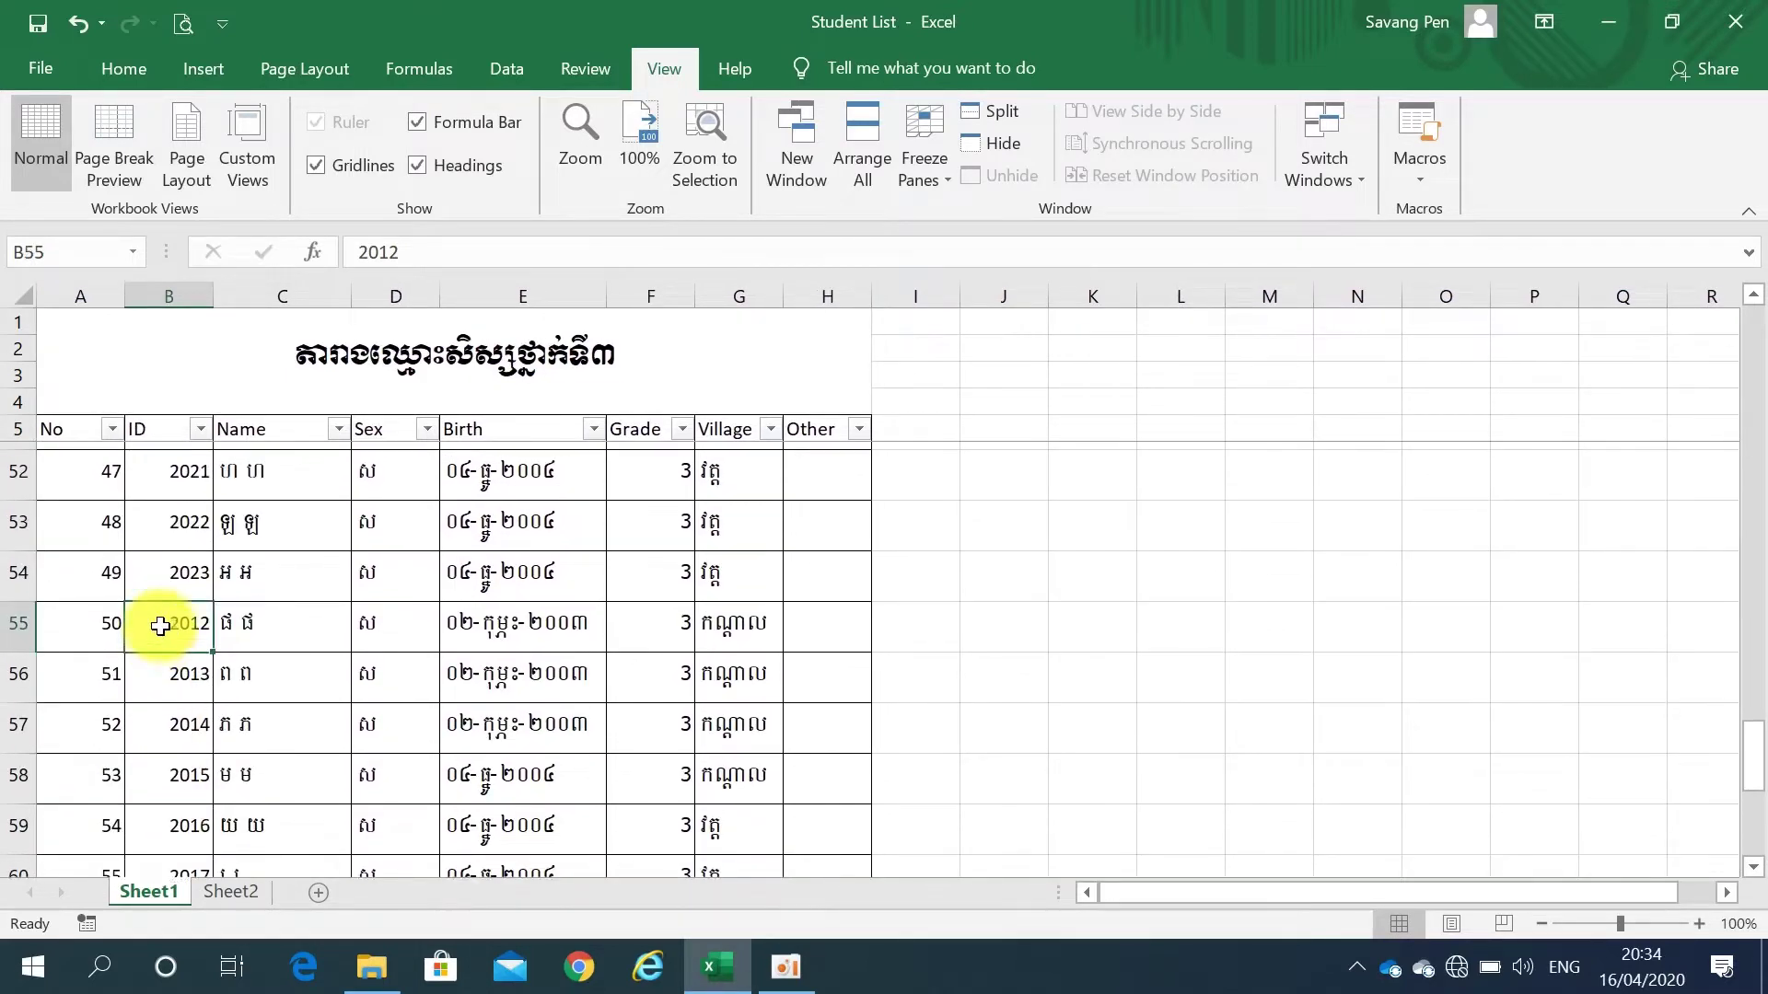
scroll(161, 627, up, 1)
scroll(161, 627, up, 2)
scroll(161, 627, up, 1)
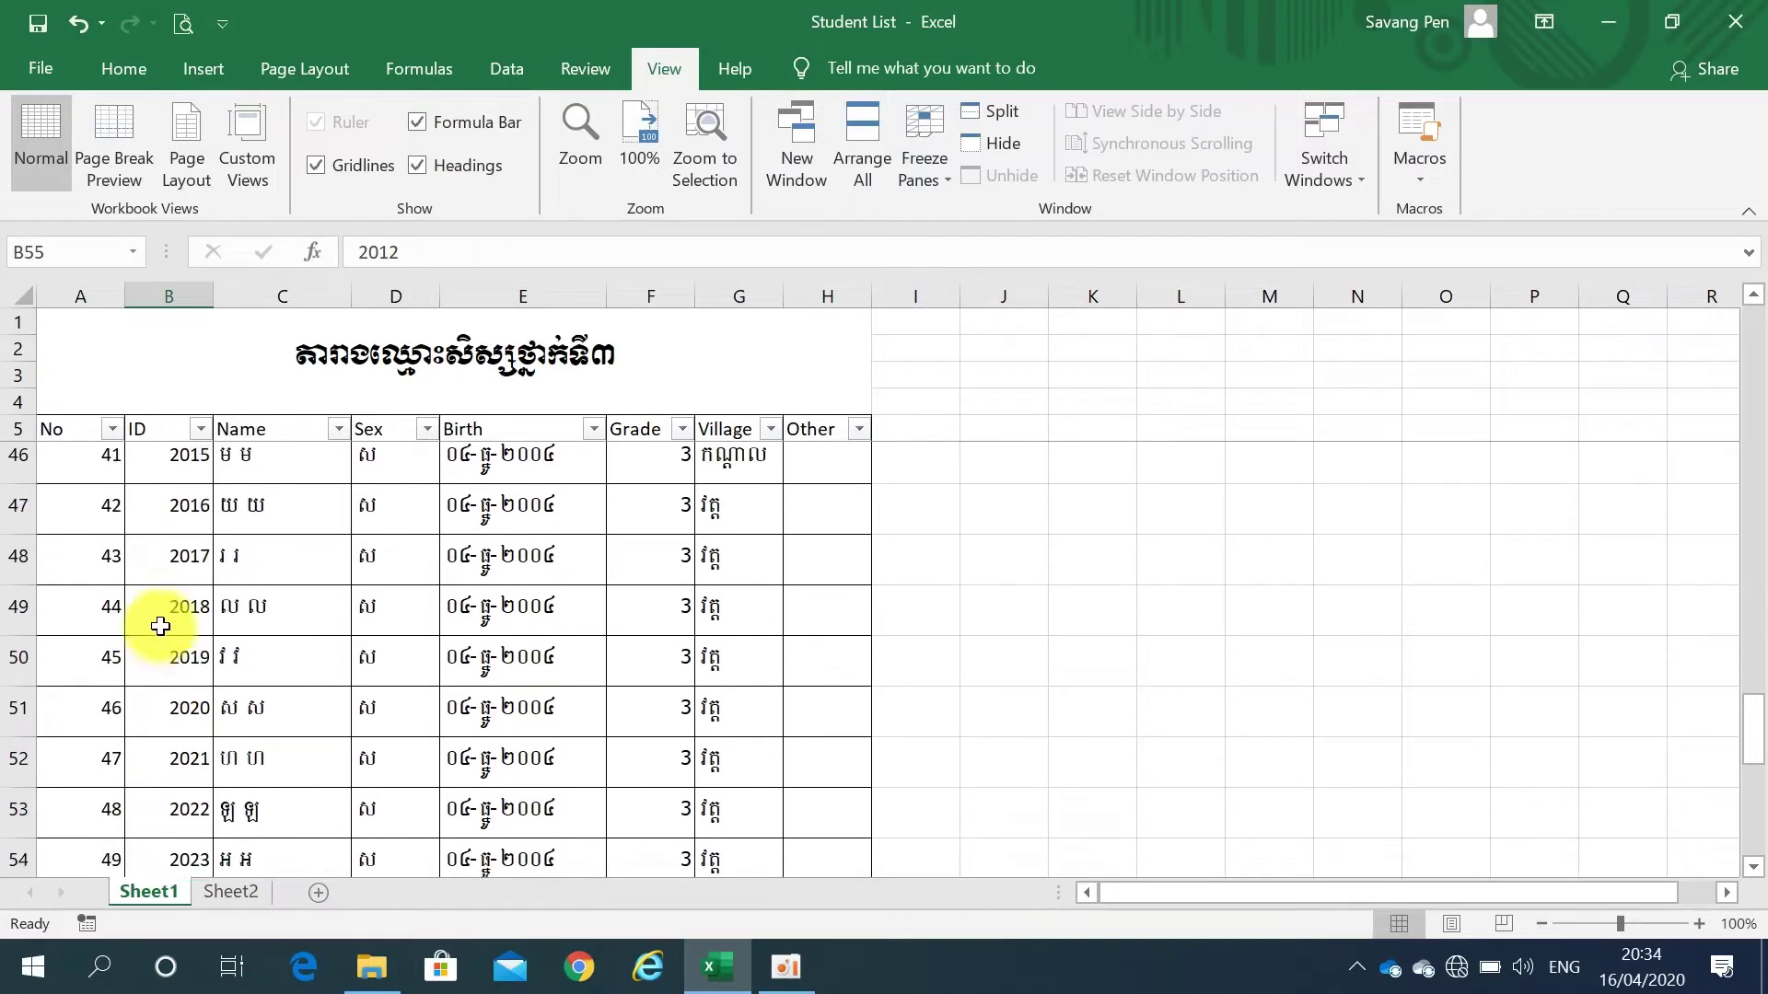
scroll(161, 627, up, 1)
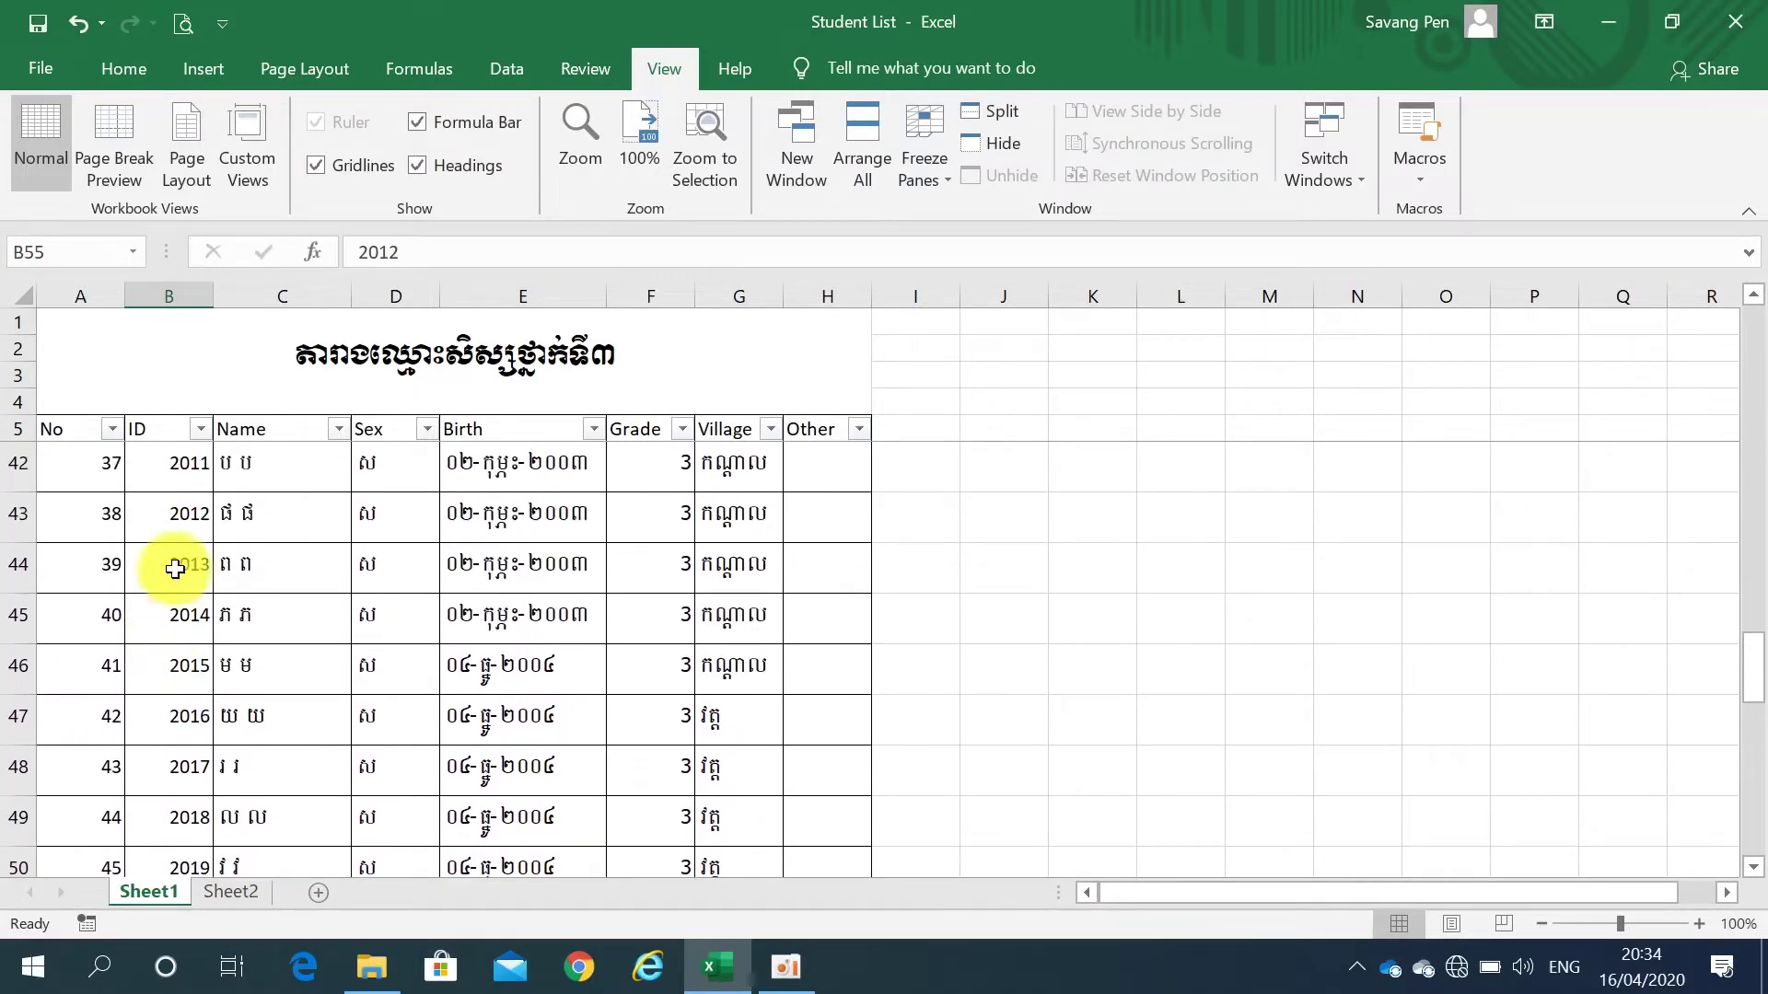
click(189, 523)
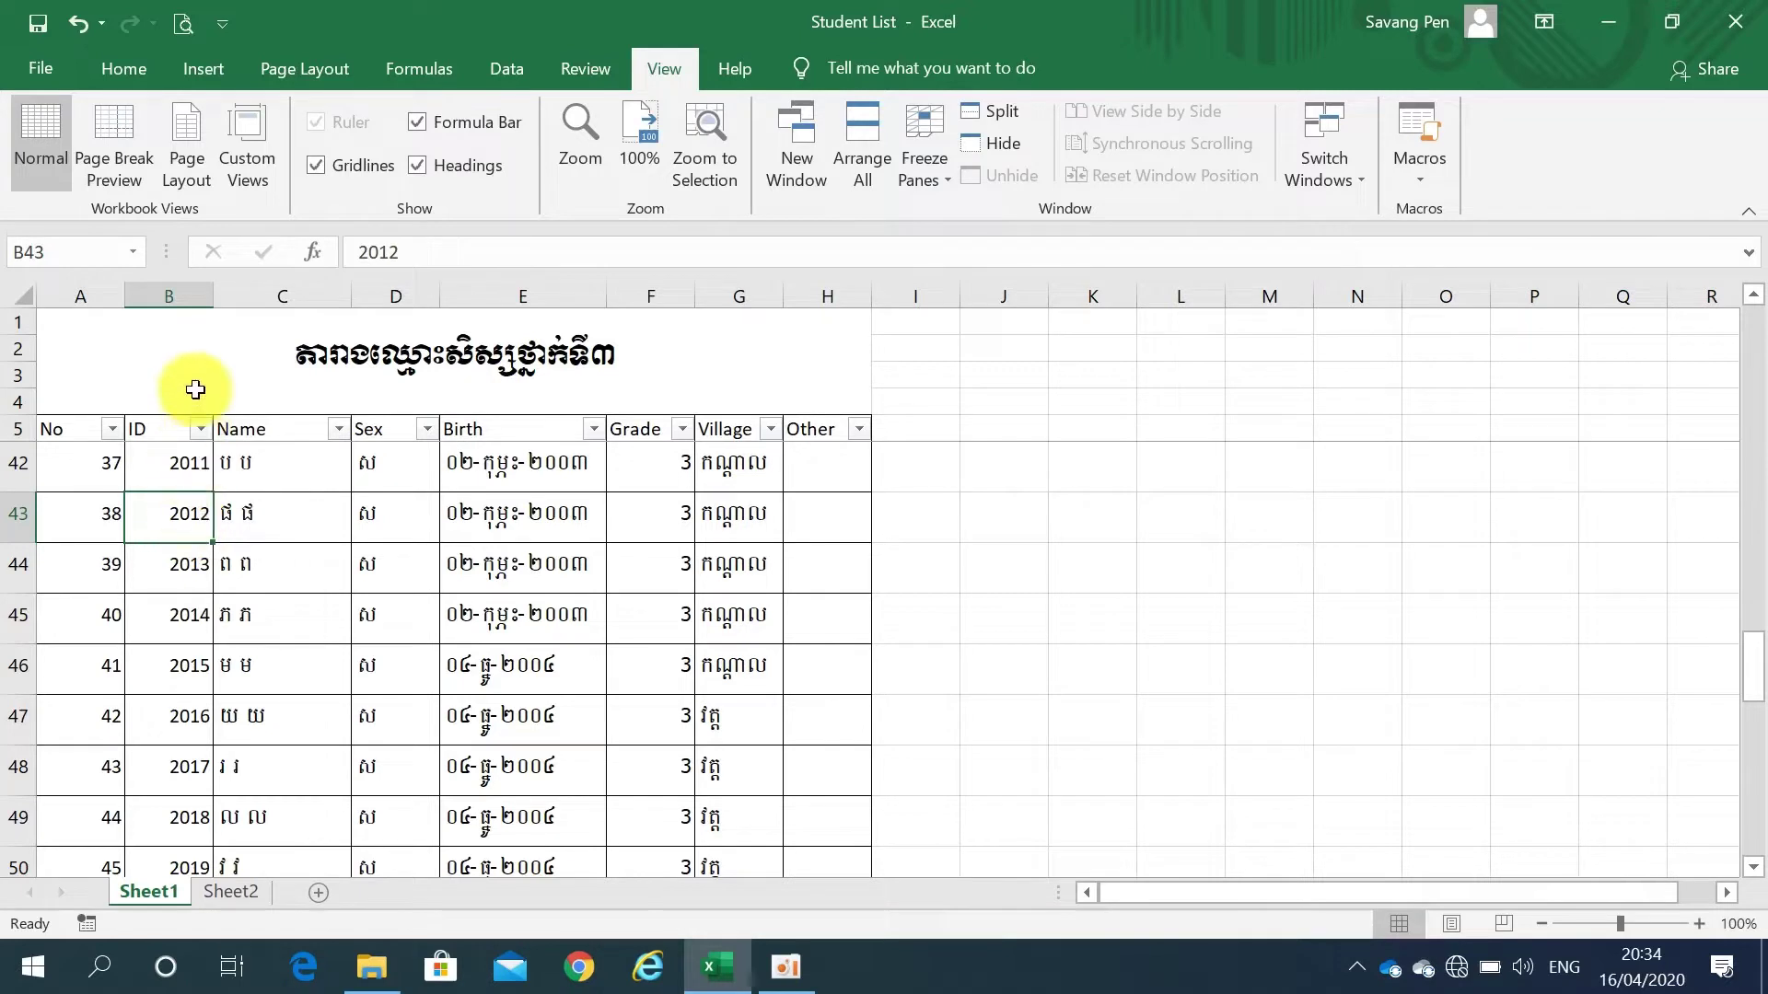
Select columns B:C and add a Duplicate Values highlight rule using Light Red Fill.
click(176, 299)
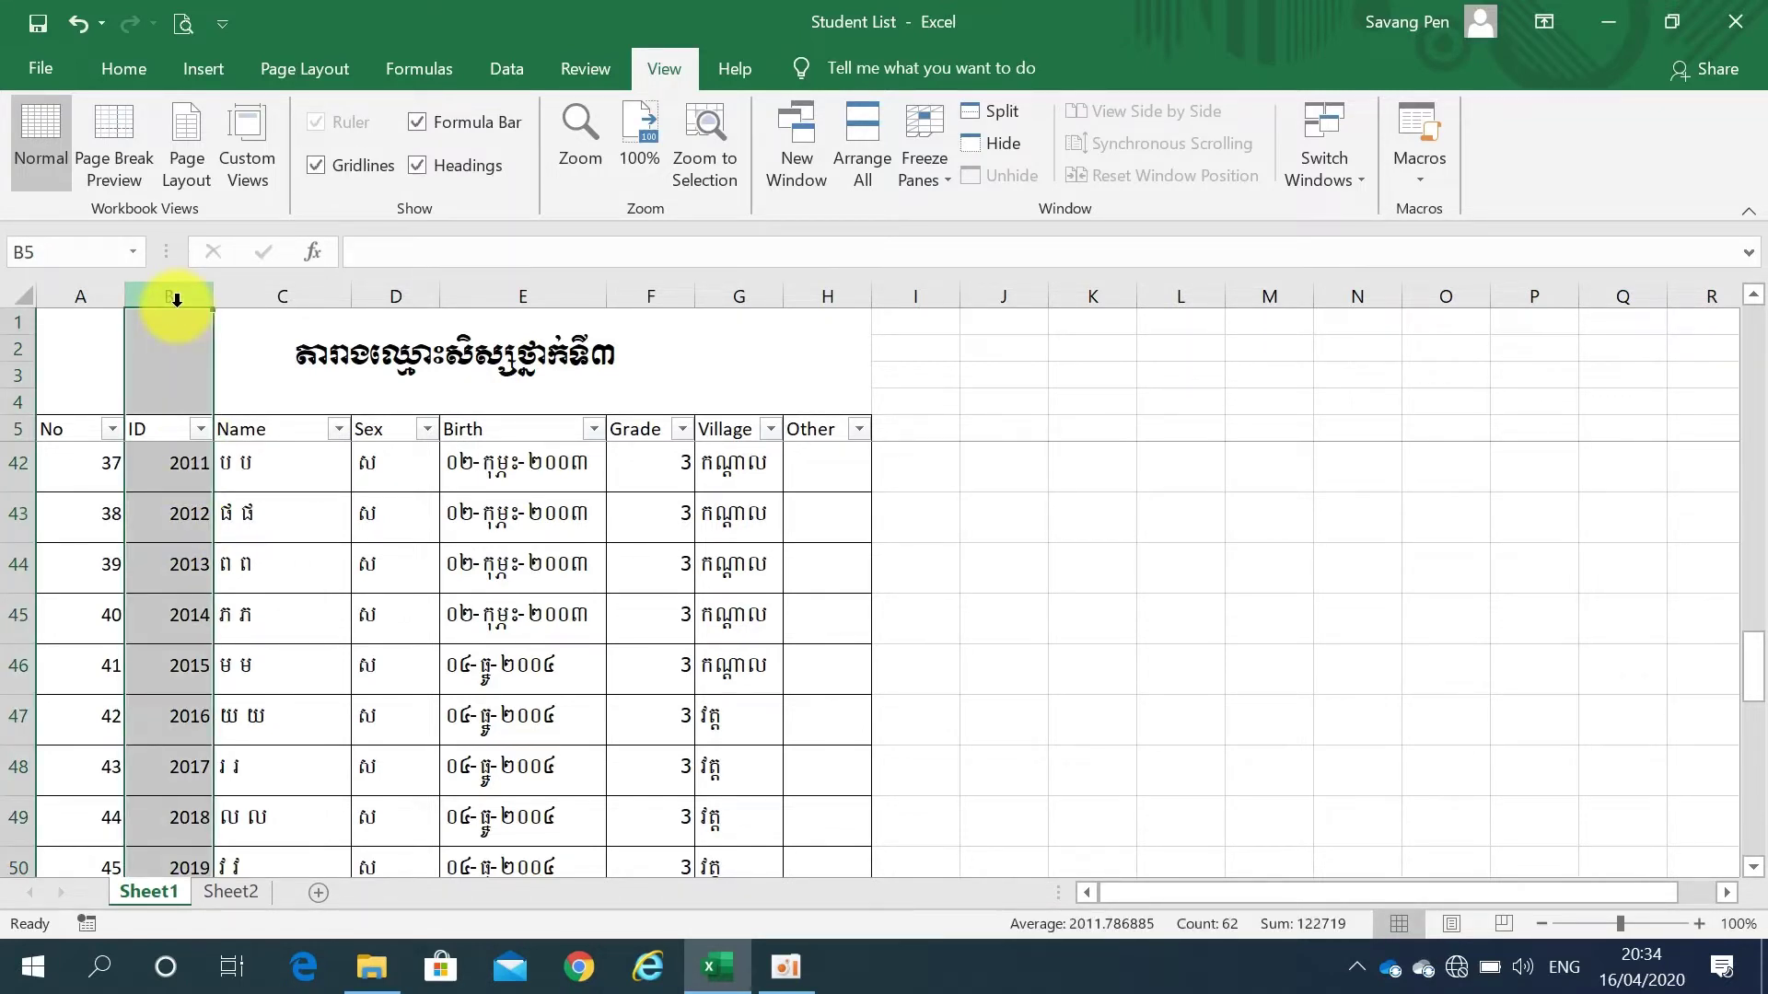
drag(177, 300, 508, 277)
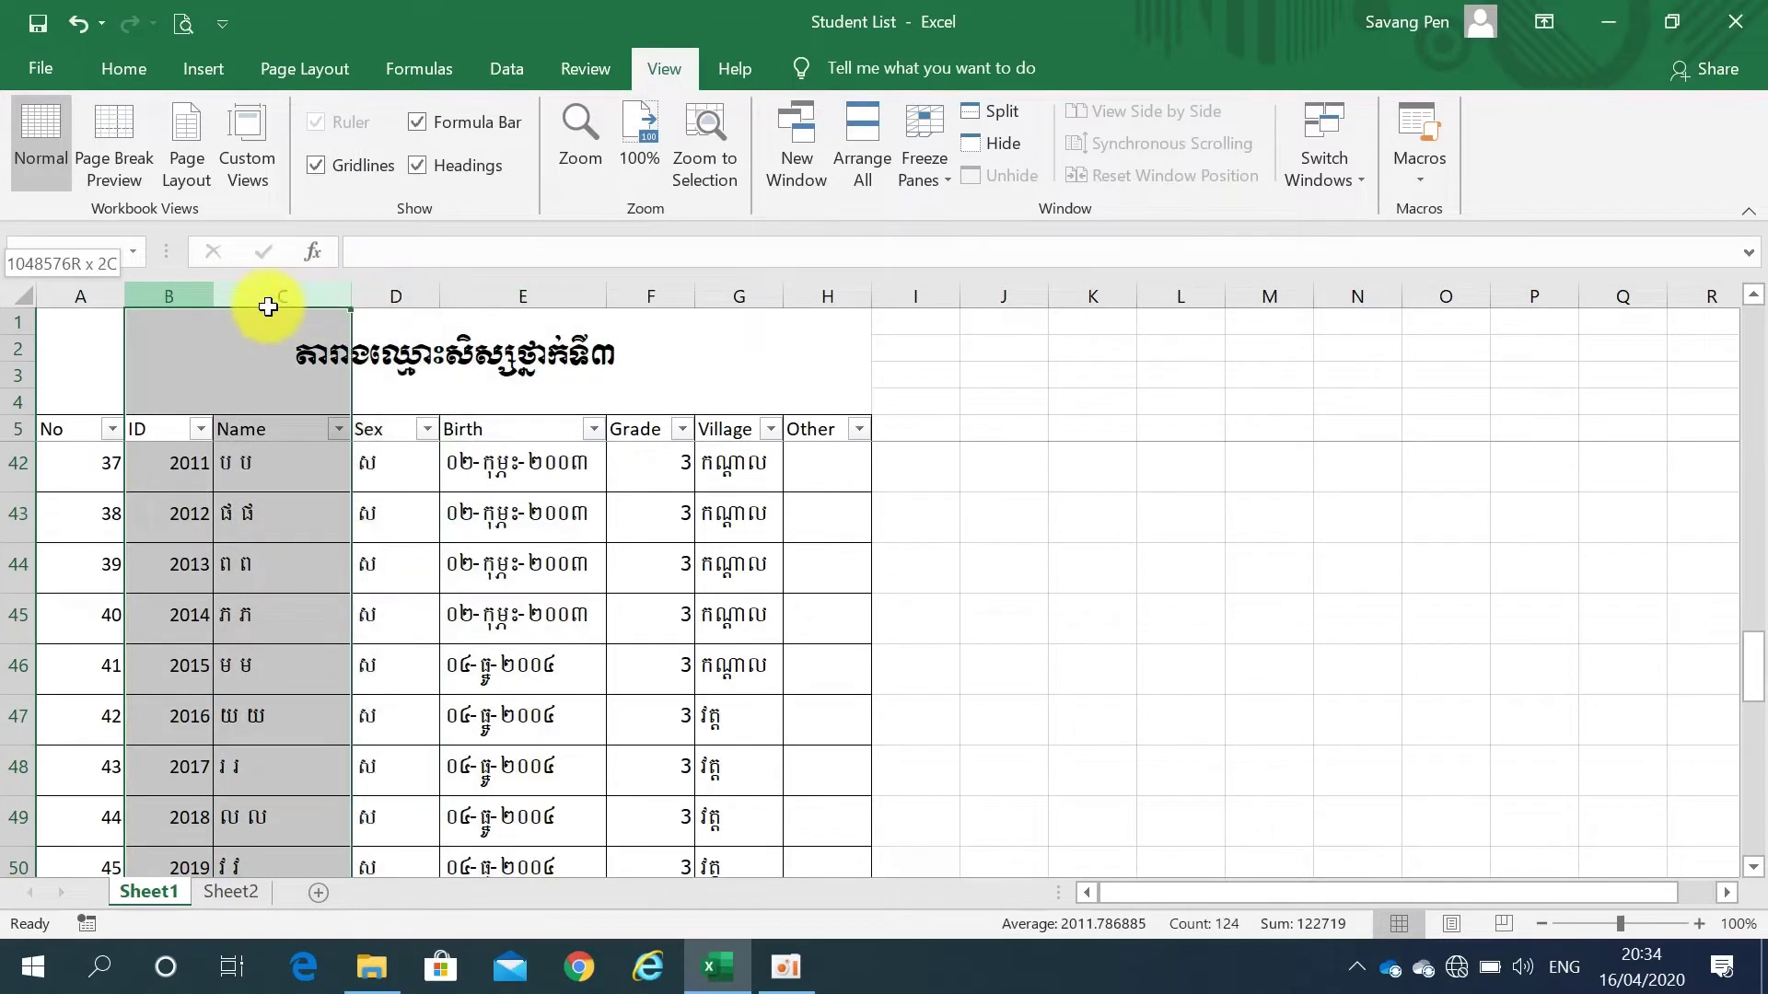
drag(508, 277, 237, 299)
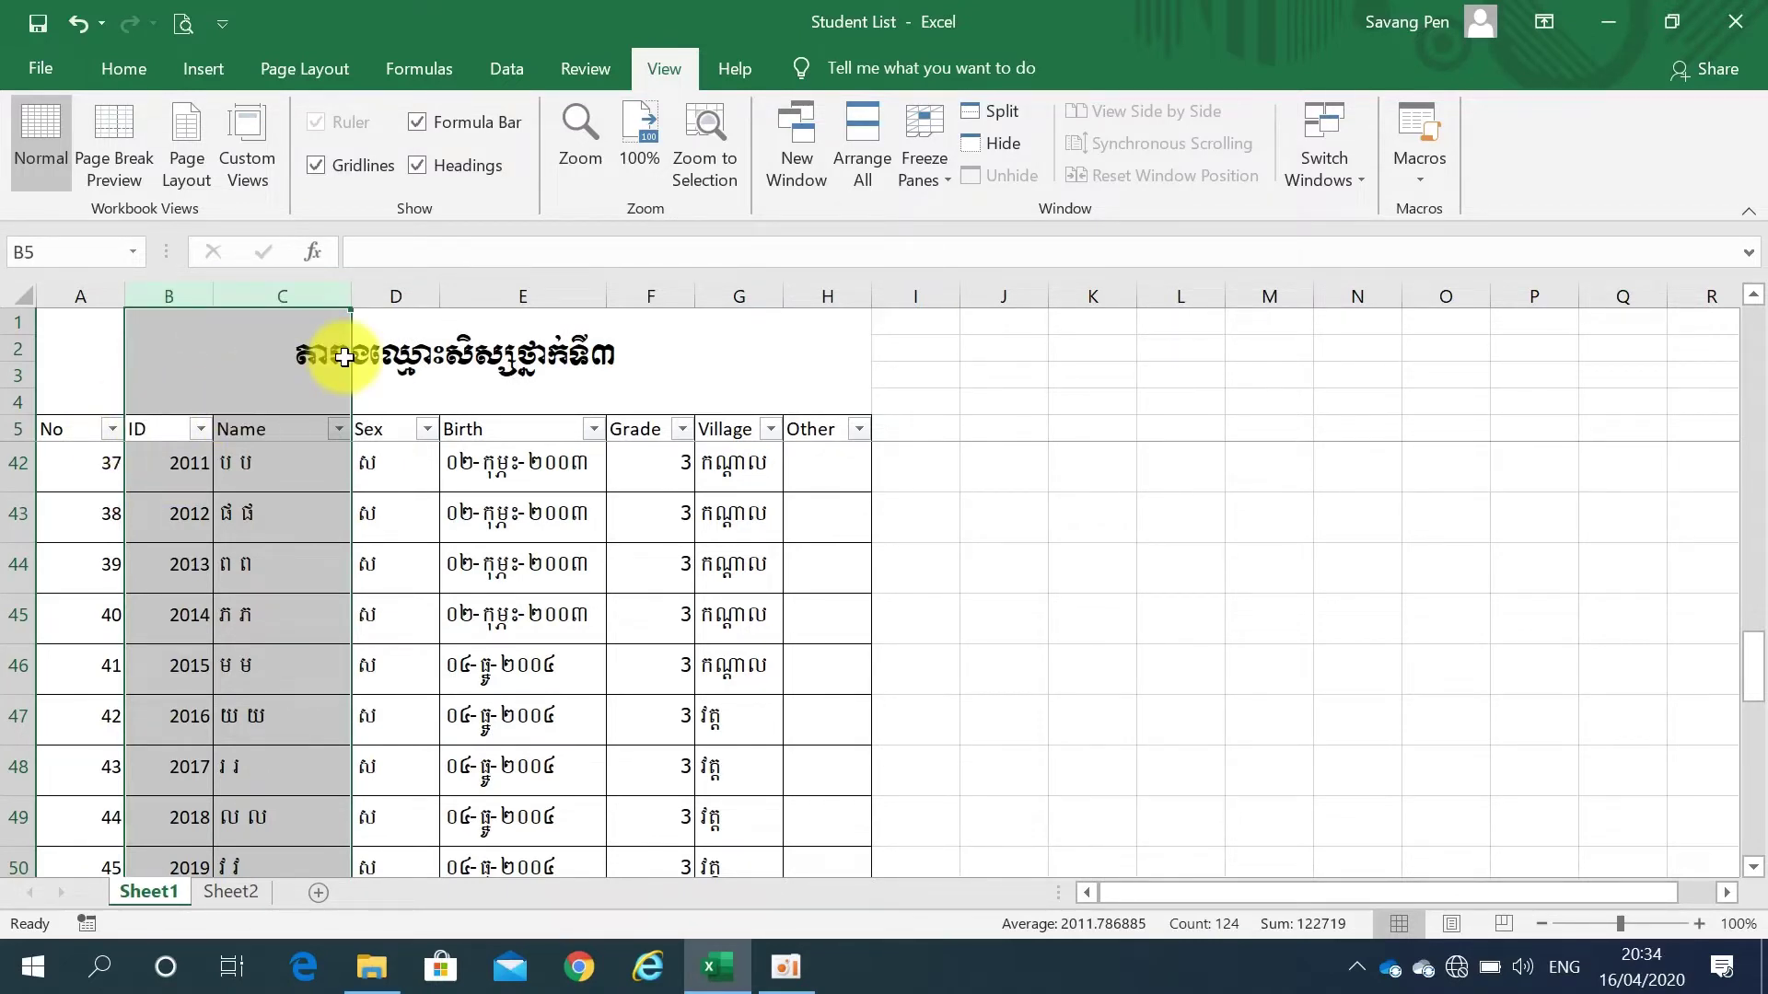
click(131, 69)
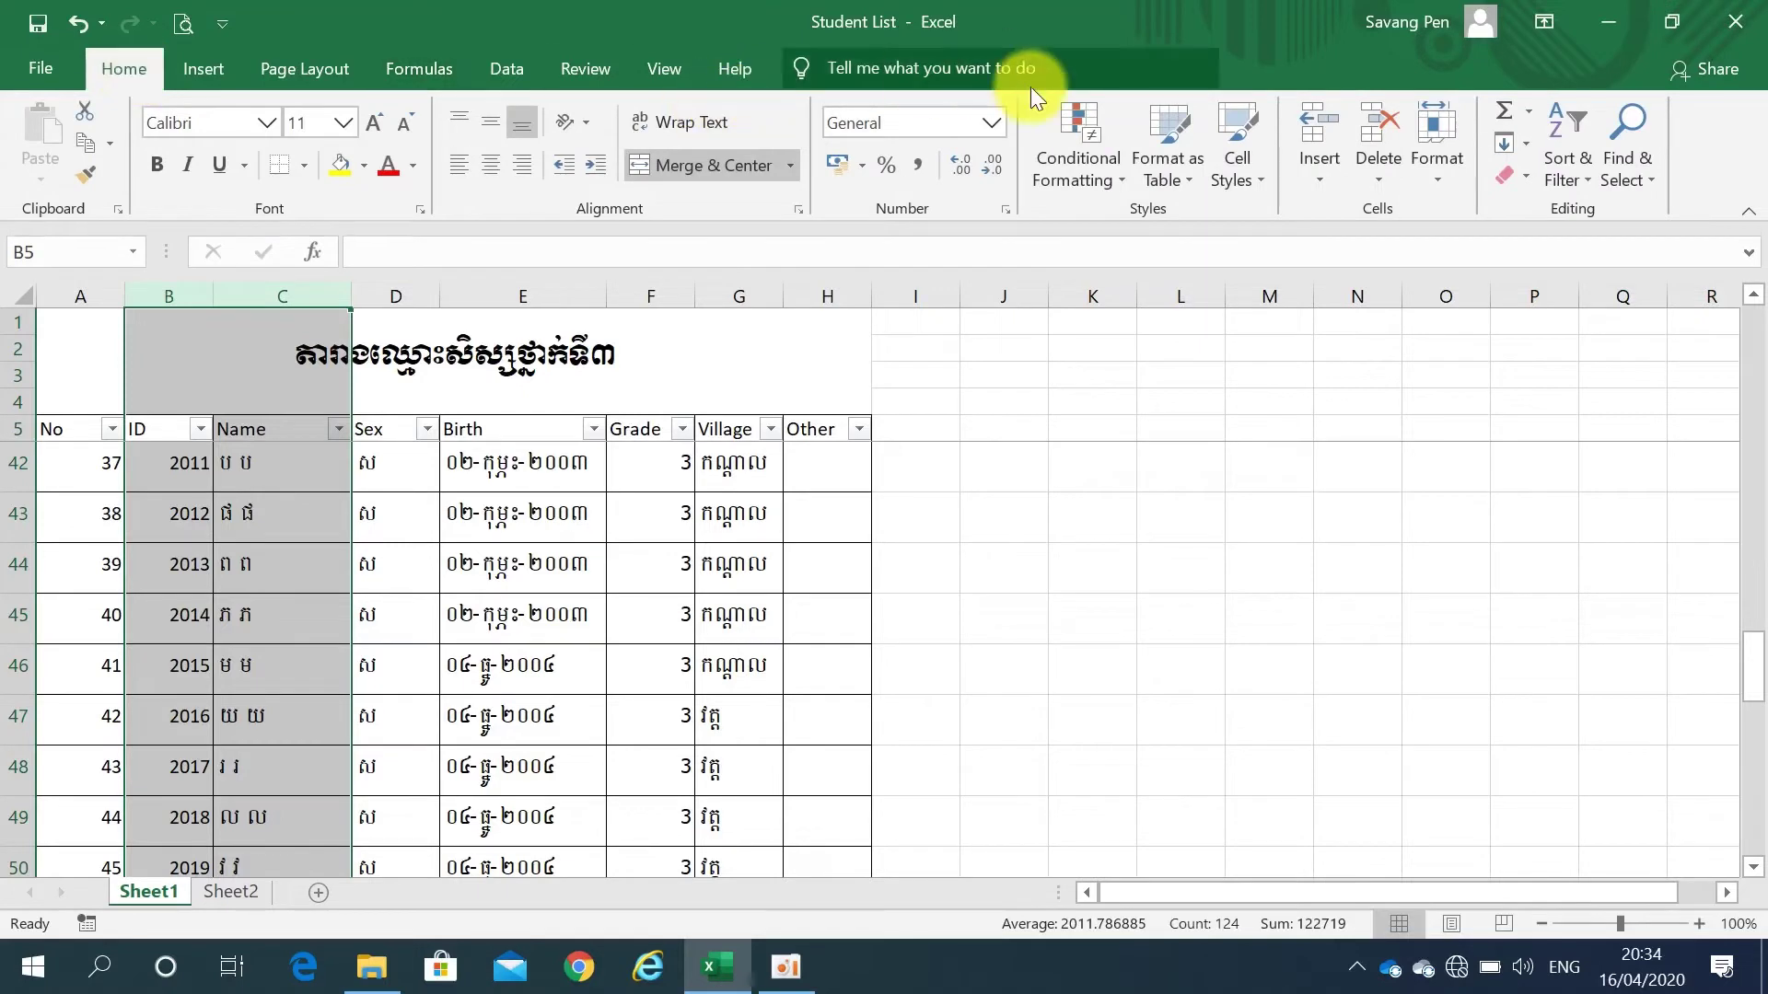
click(1118, 179)
mouse_move(1174, 229)
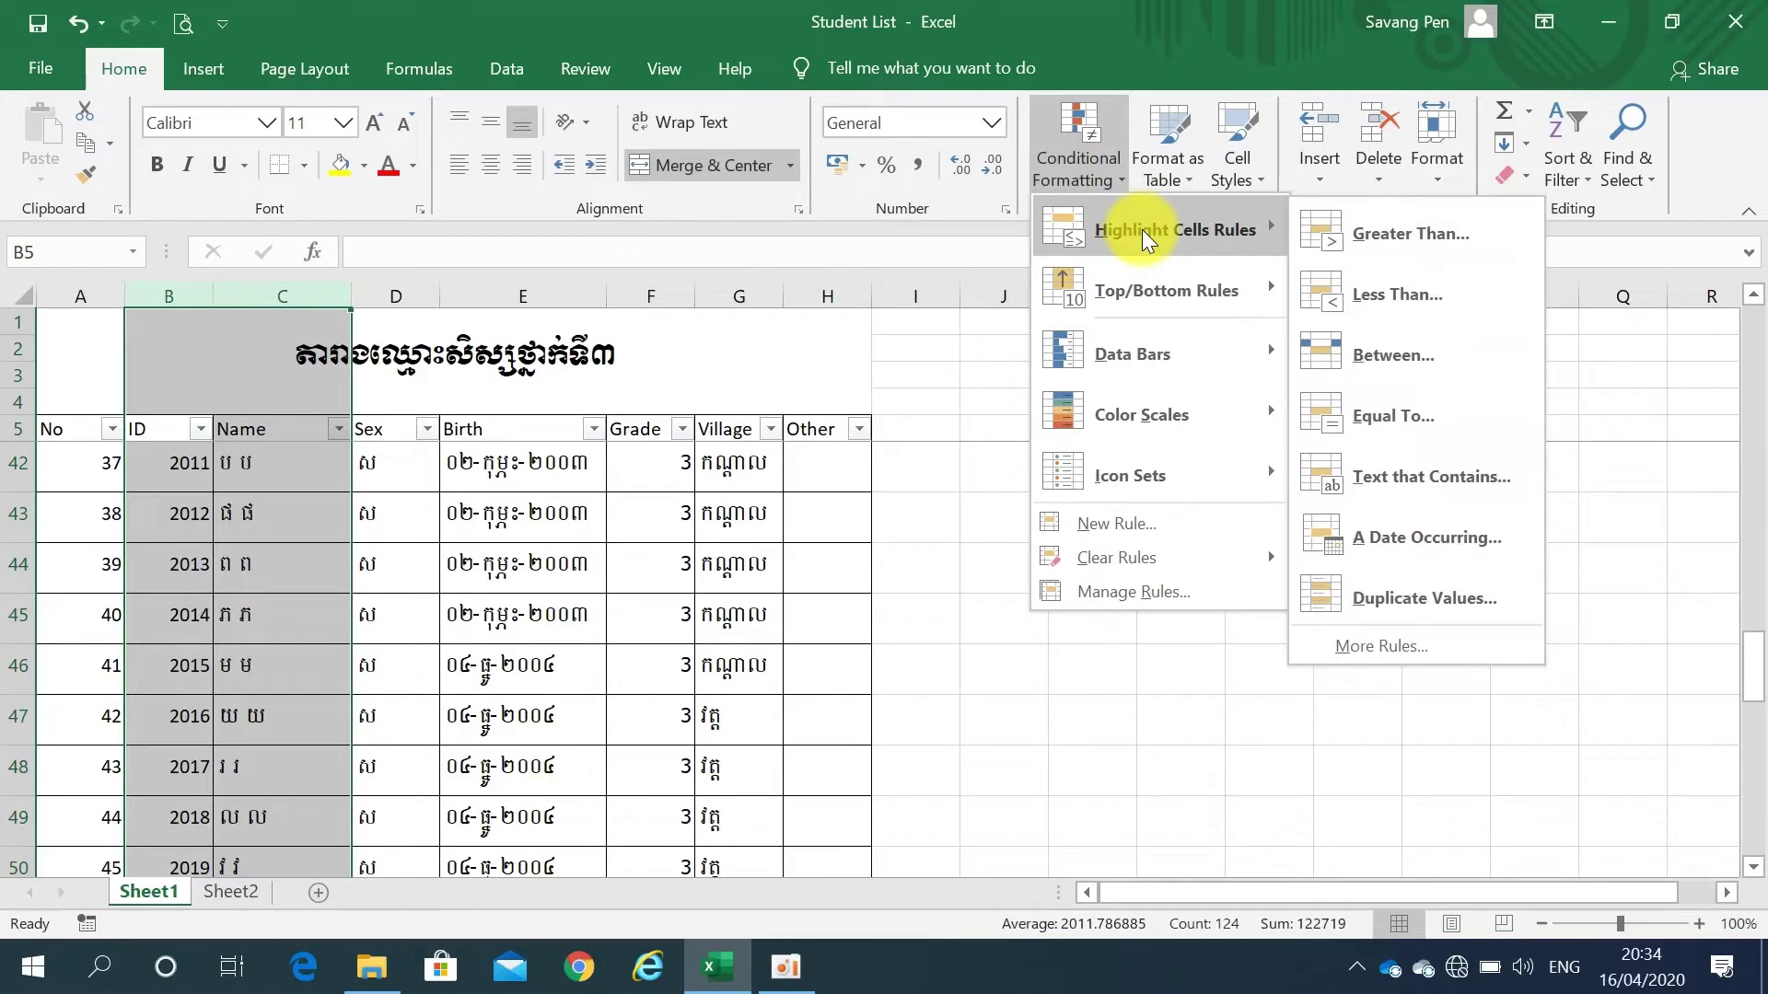
click(1372, 595)
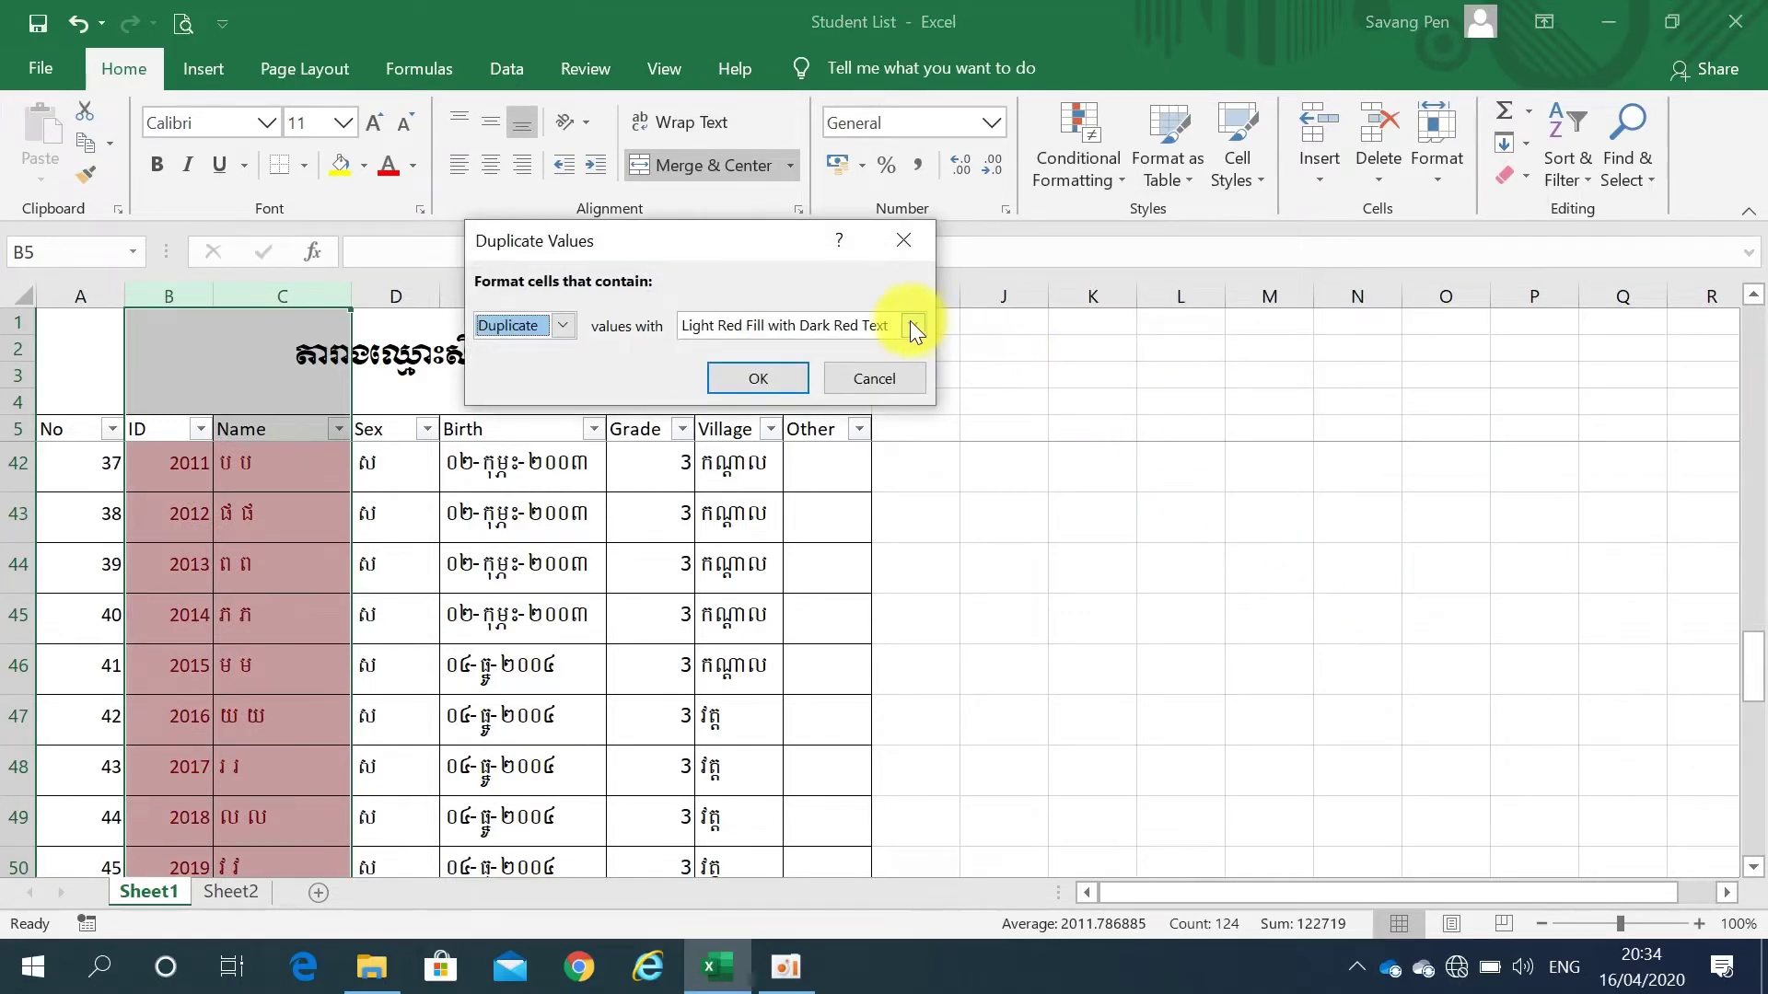
click(910, 324)
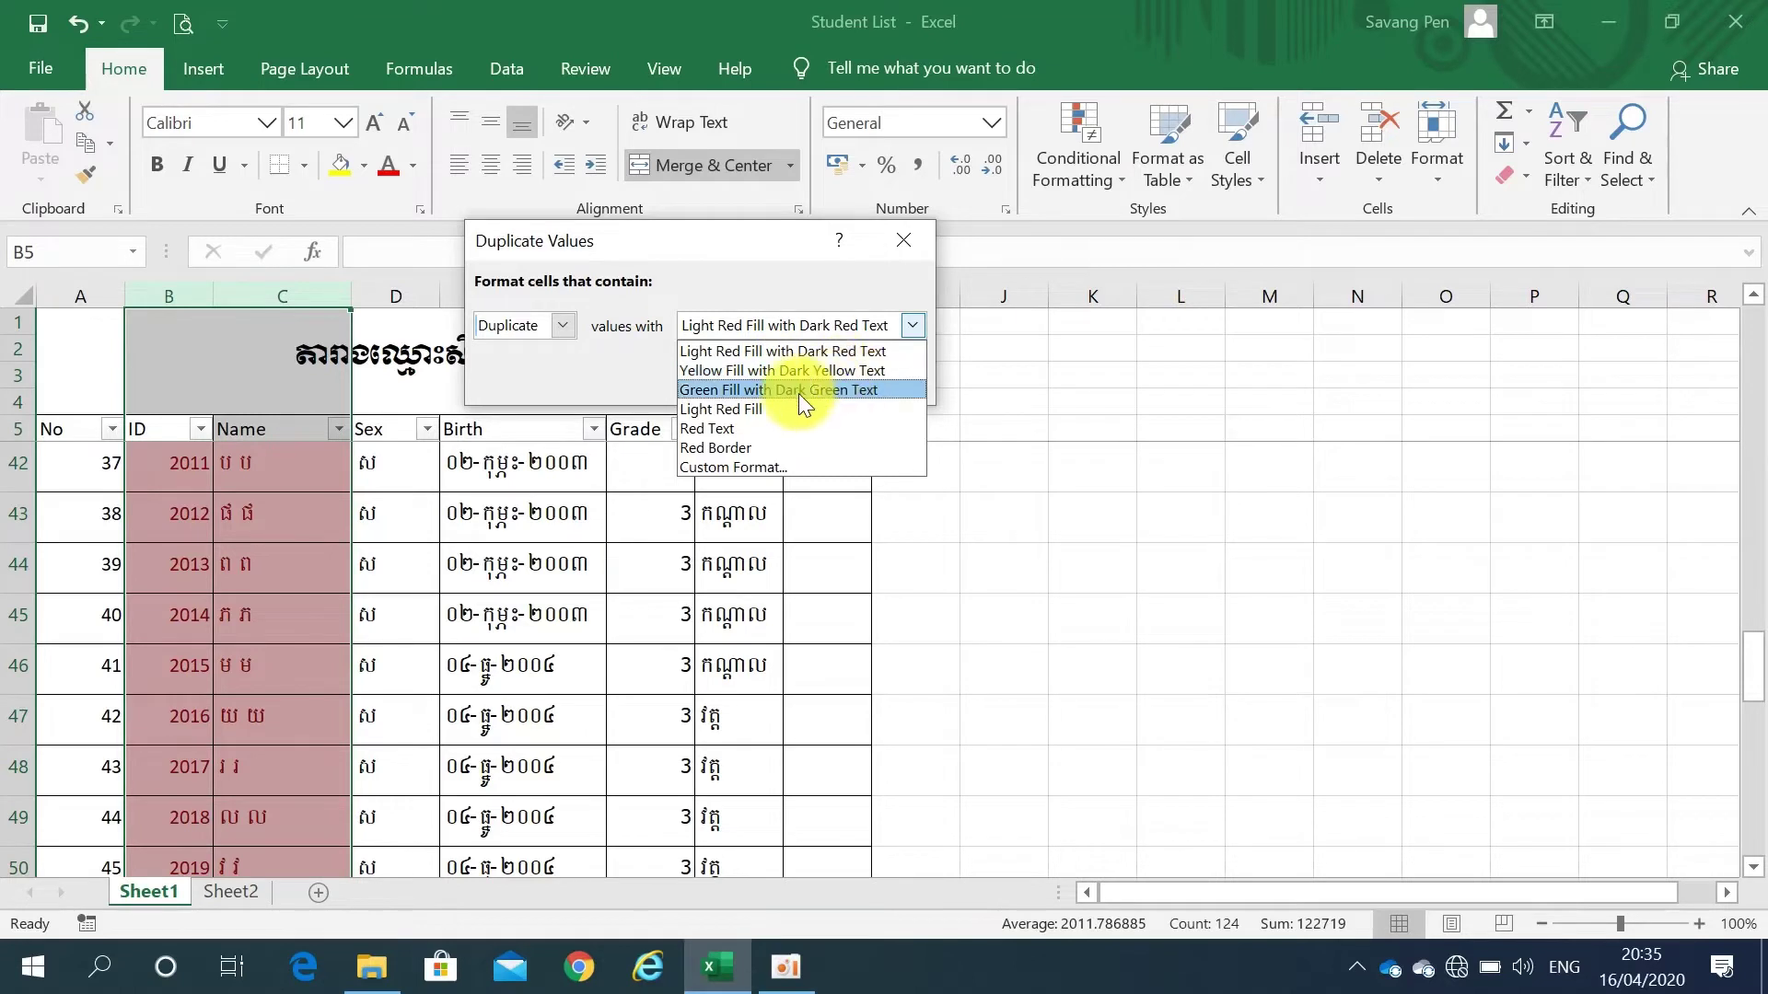
click(717, 414)
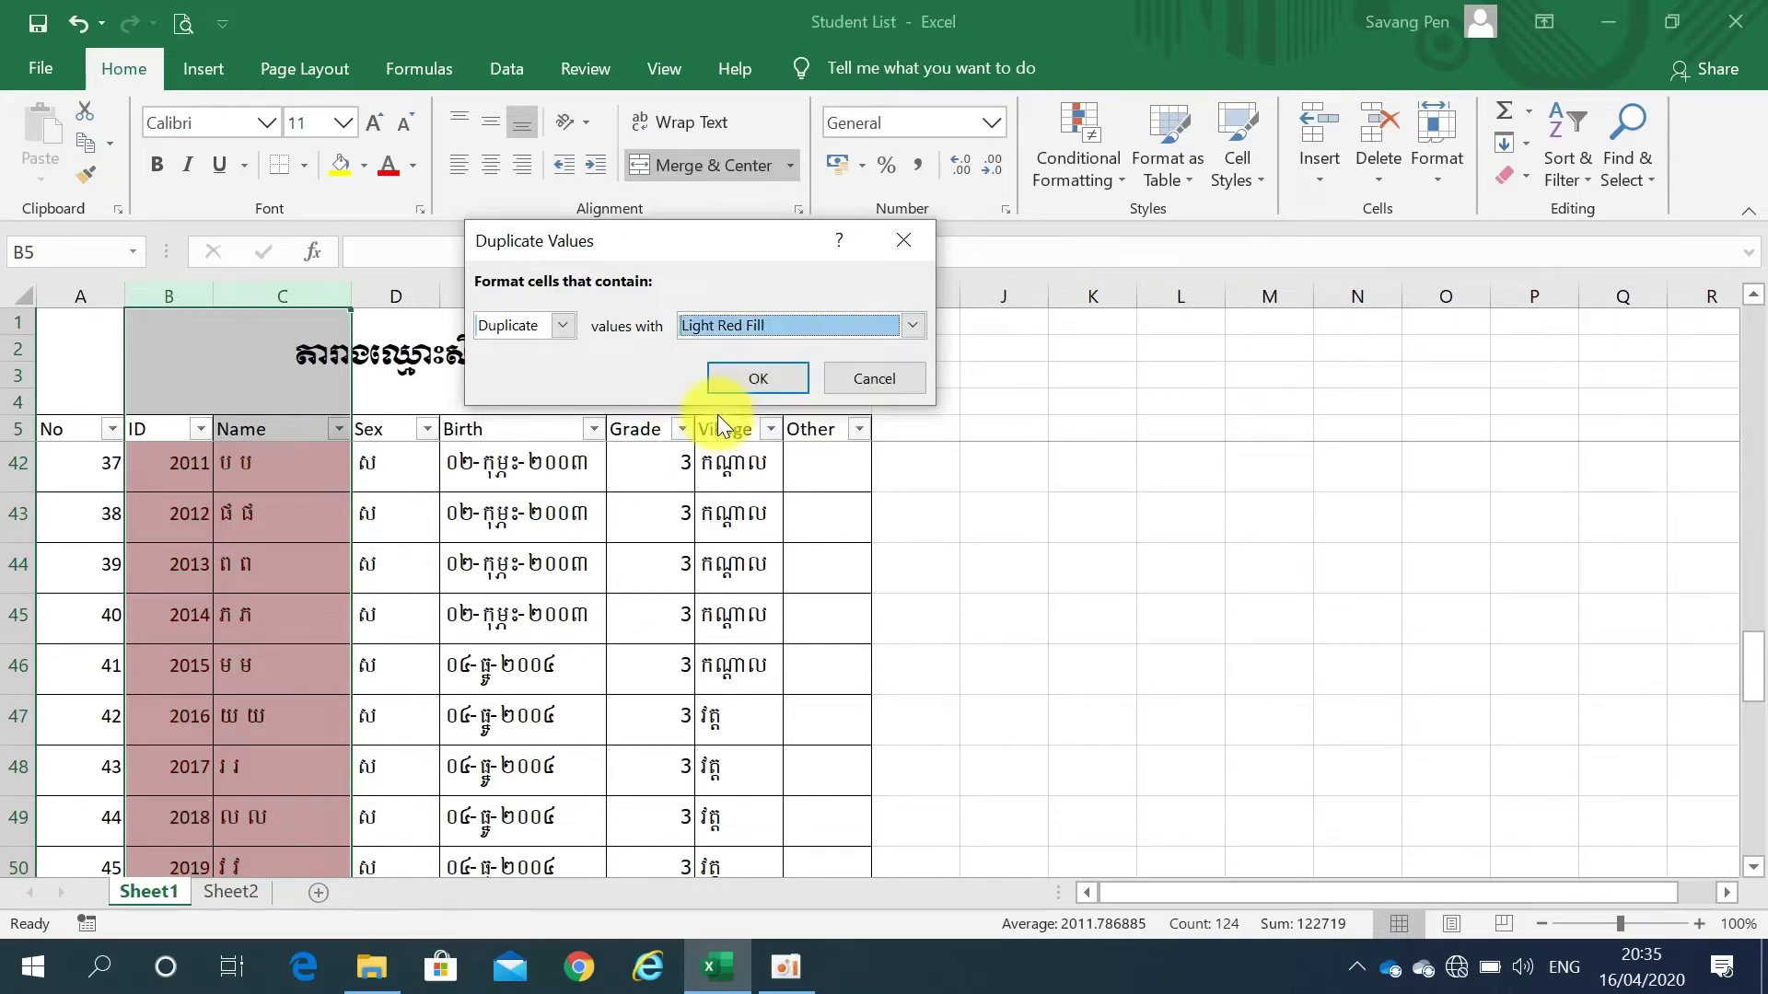
click(776, 382)
click(260, 650)
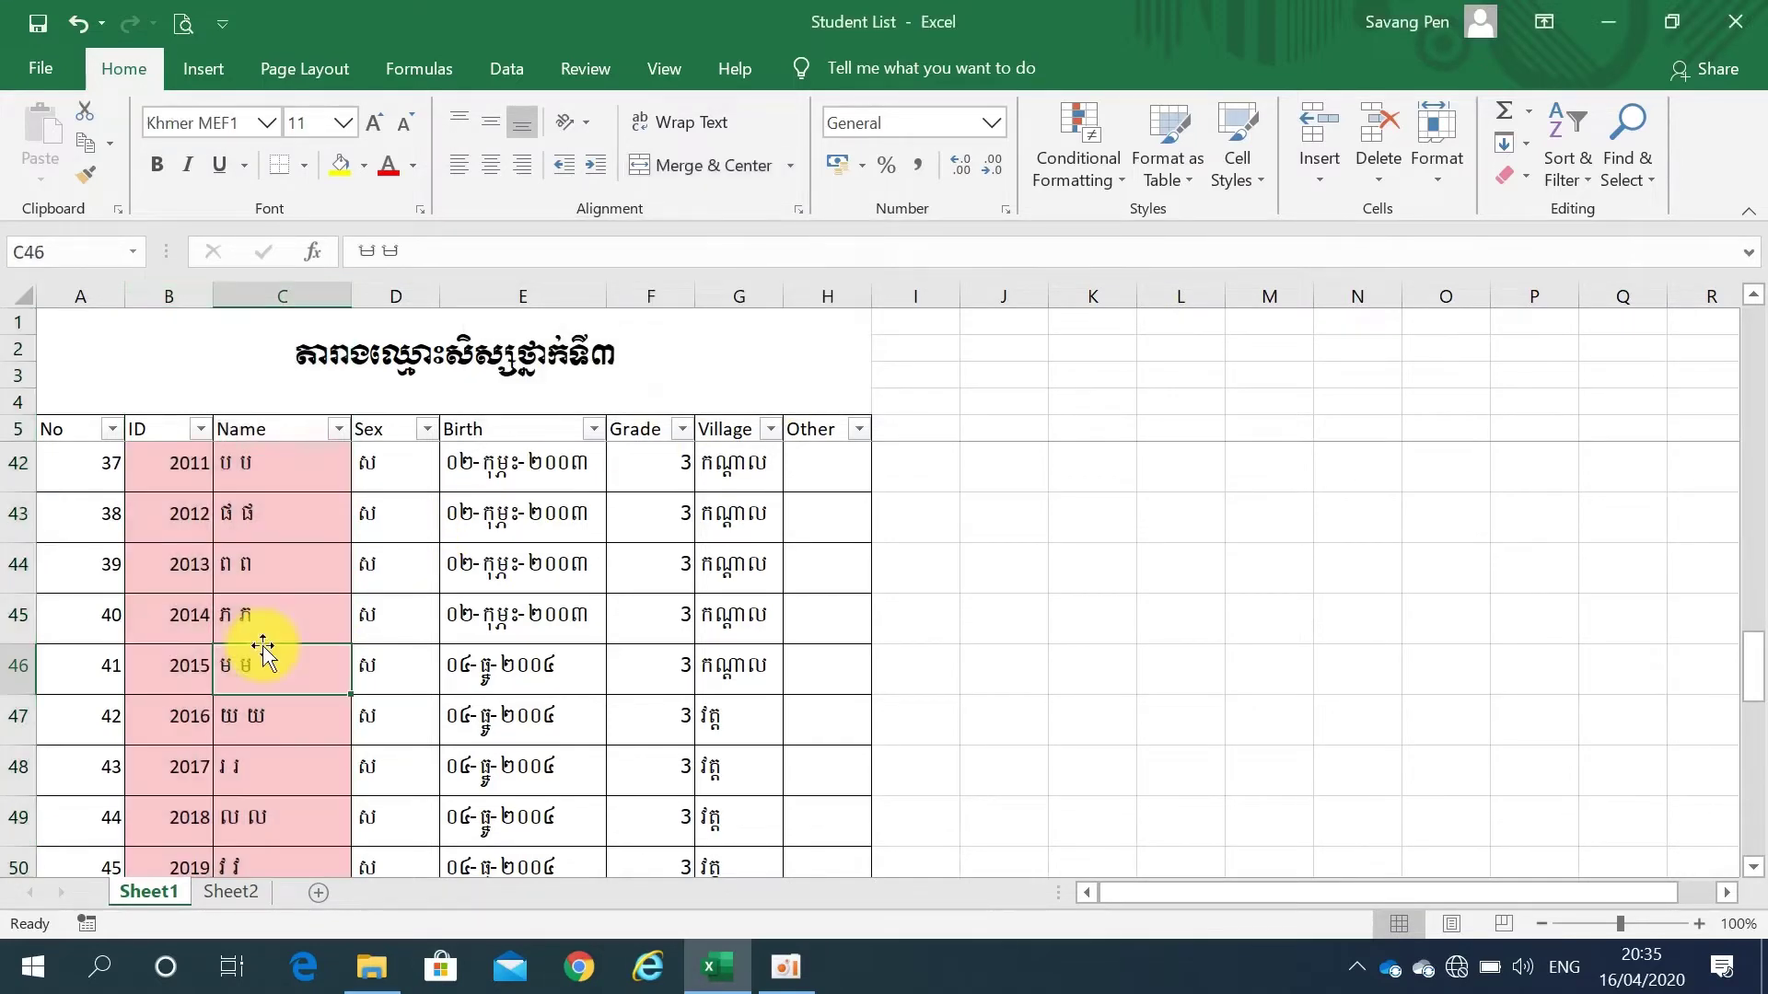
scroll(263, 647, up, 4)
scroll(263, 647, up, 2)
scroll(262, 648, up, 5)
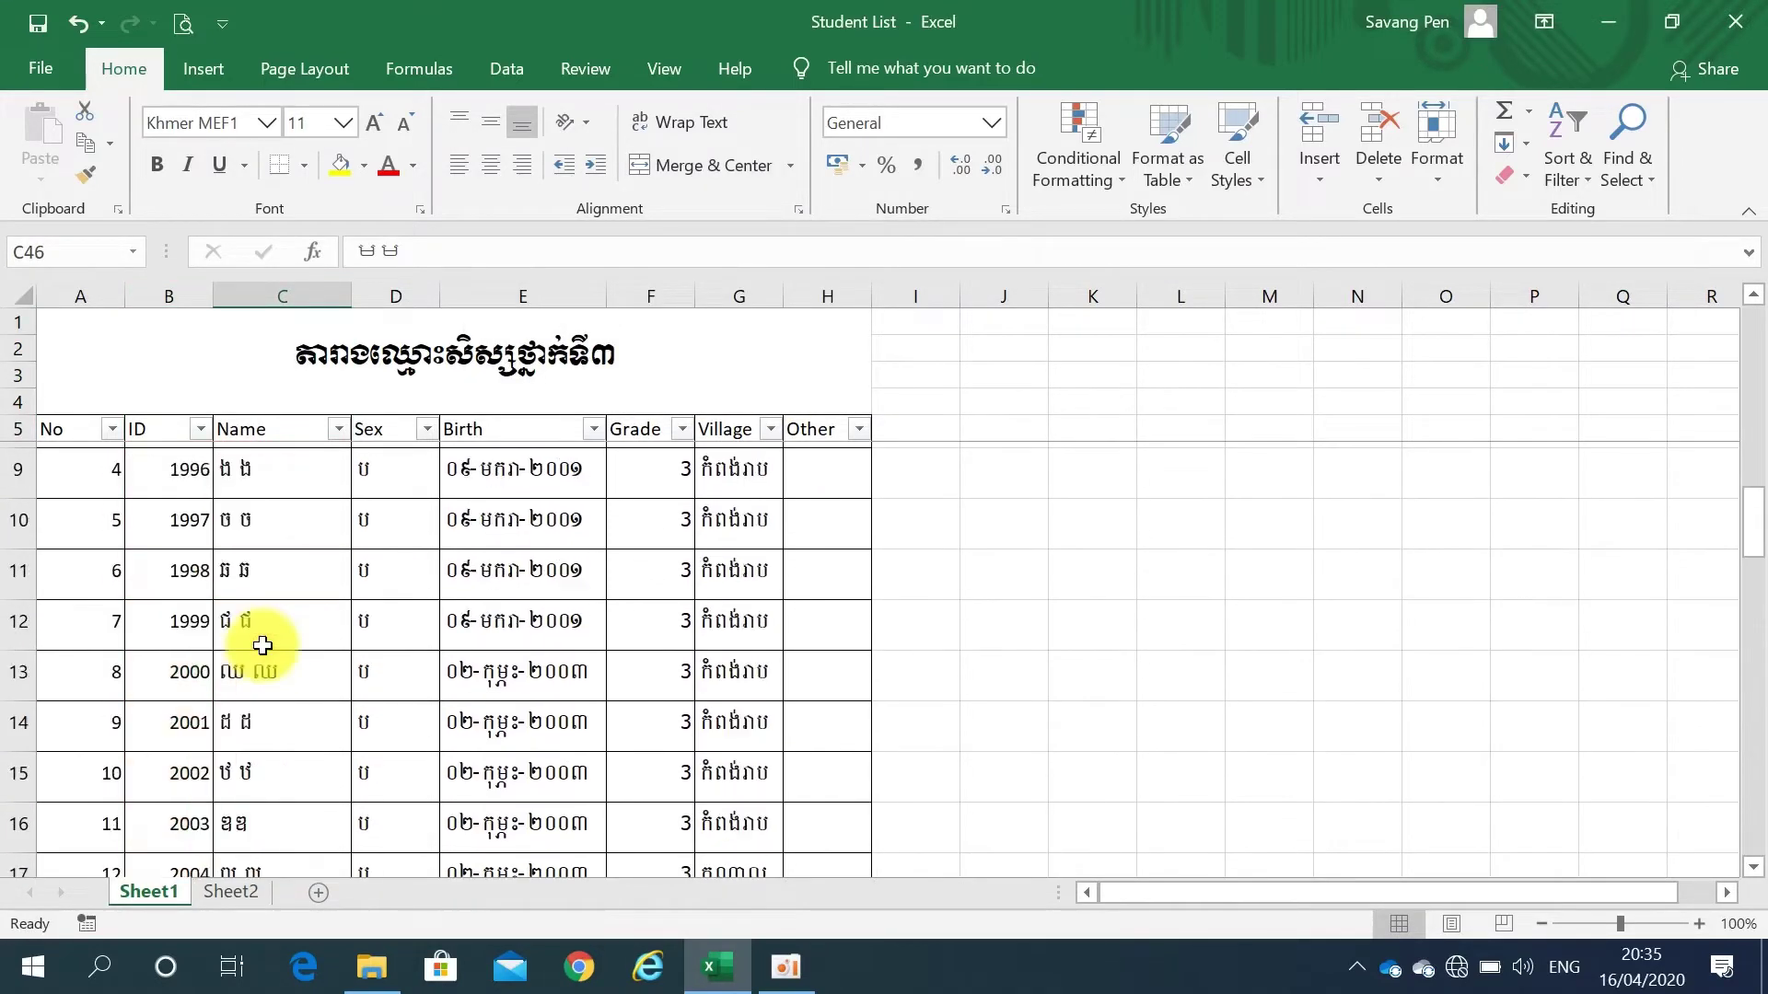
scroll(263, 647, up, 1)
scroll(263, 645, down, 1)
scroll(262, 645, down, 1)
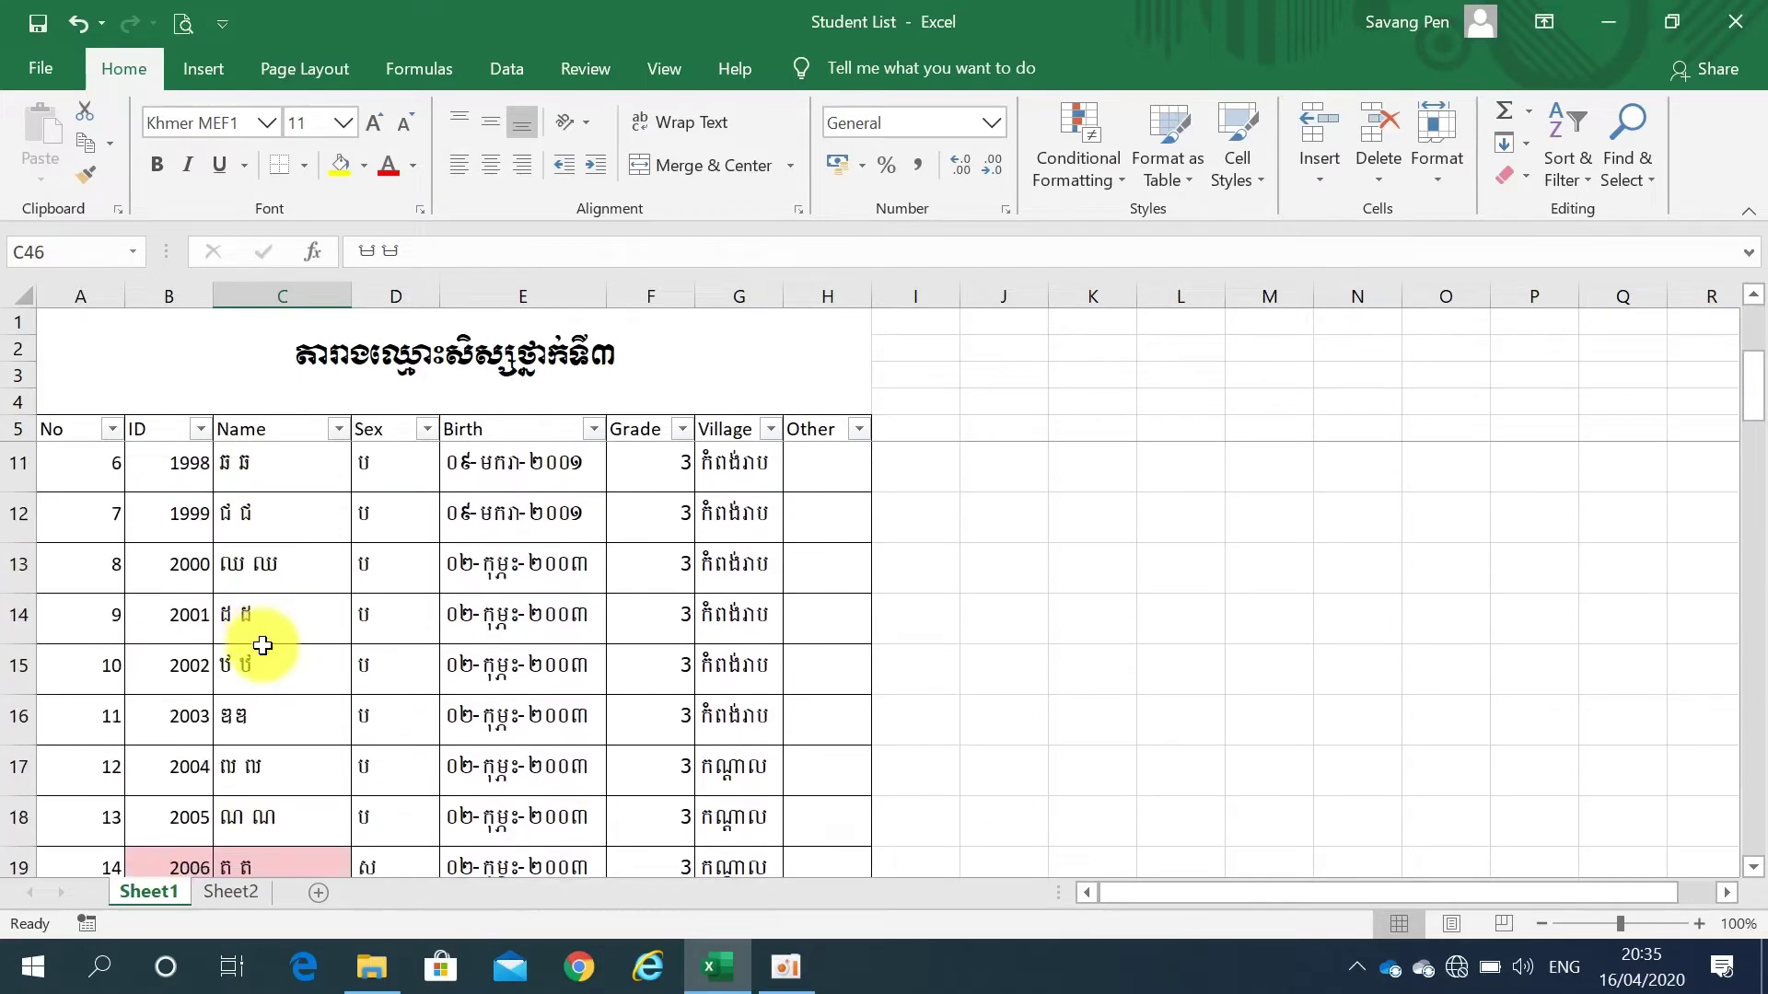
scroll(263, 646, down, 2)
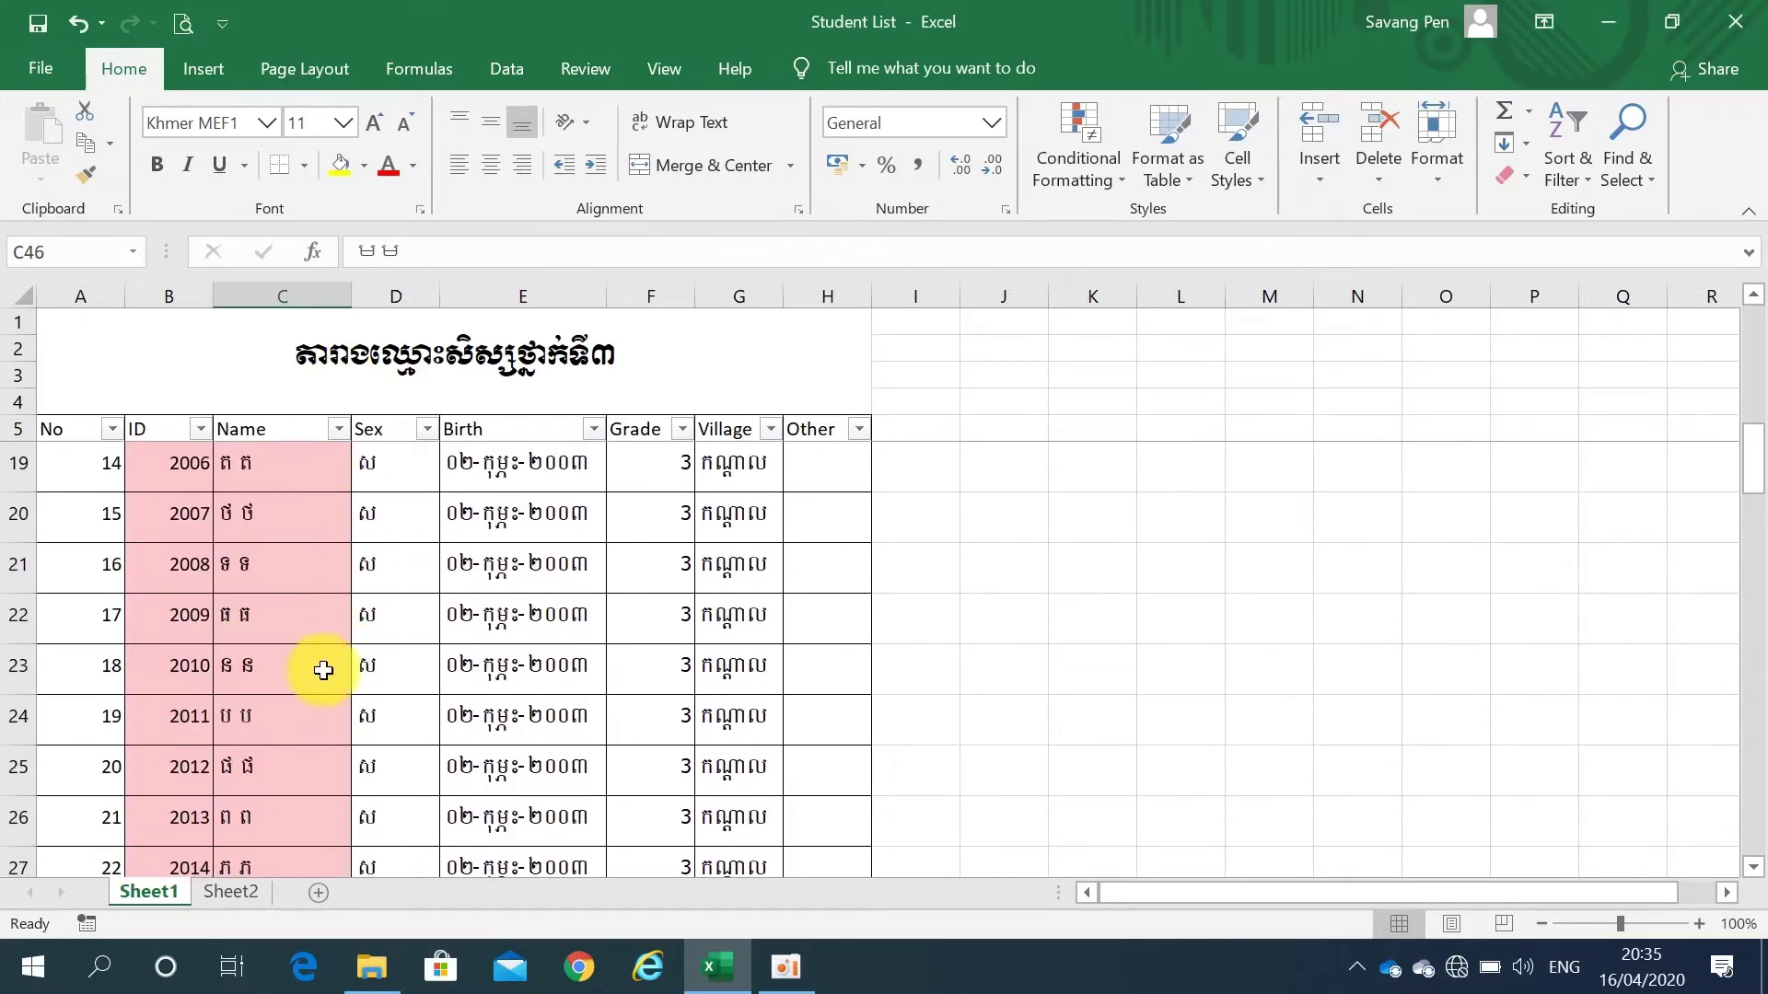
scroll(324, 670, down, 2)
scroll(324, 670, down, 1)
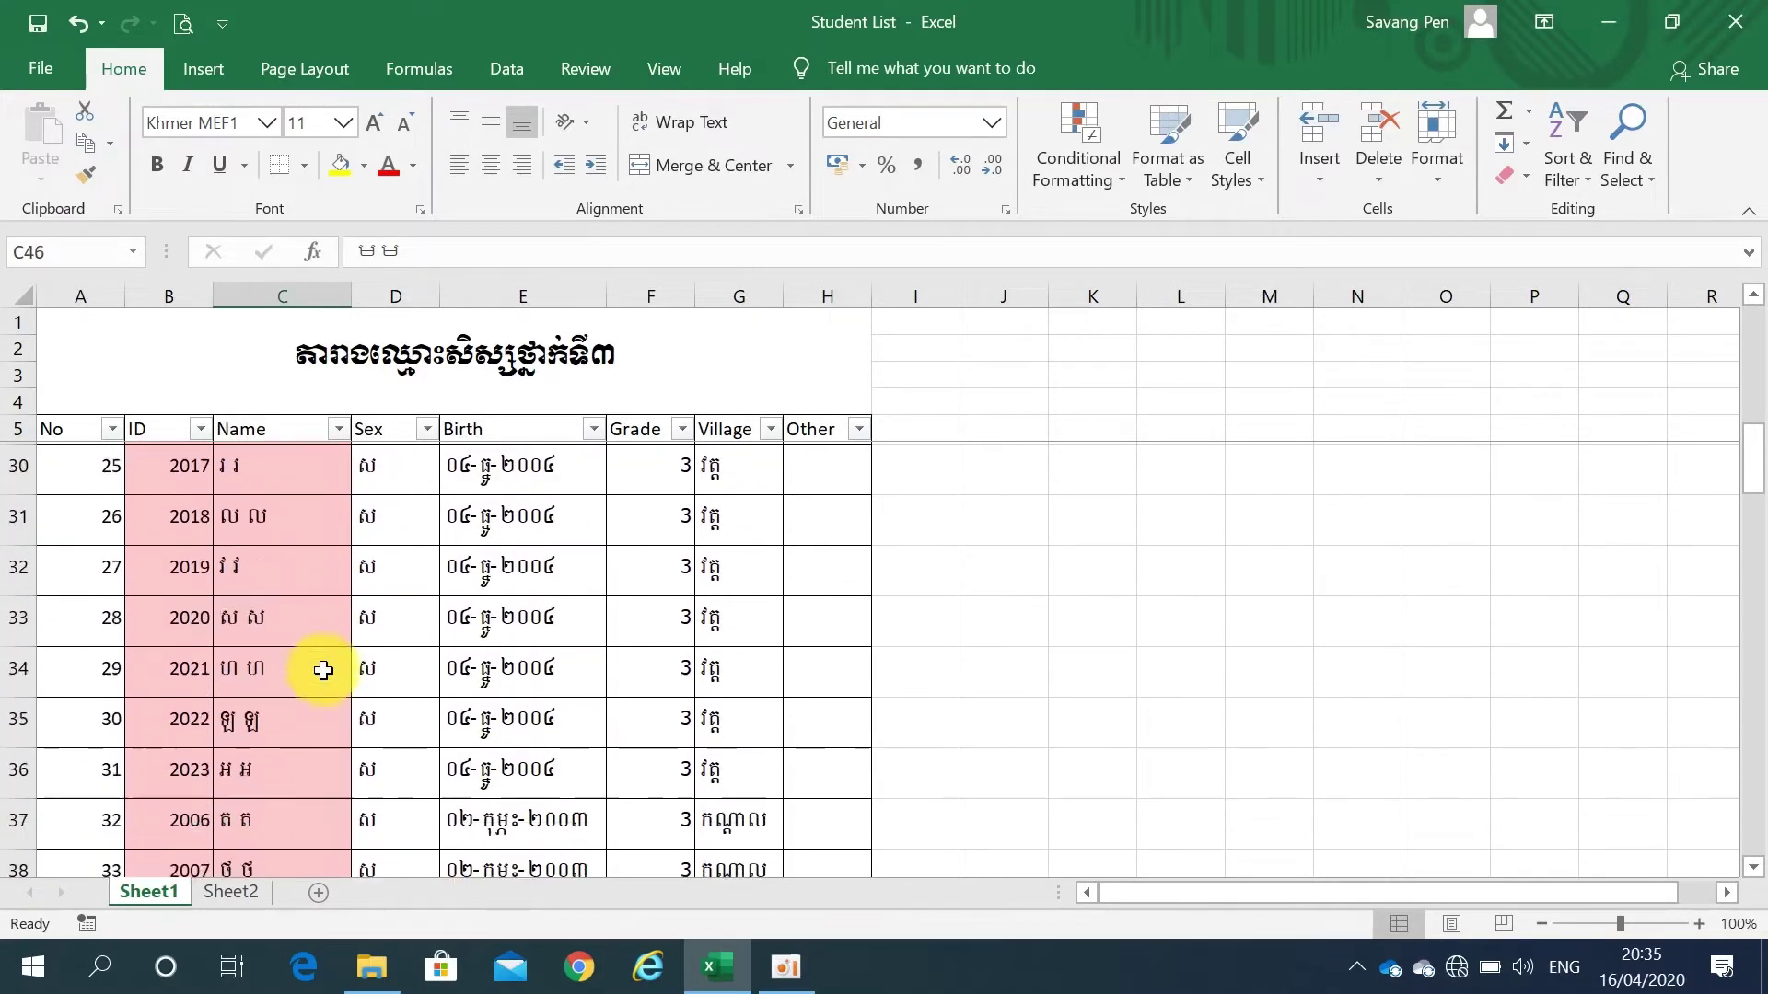
scroll(323, 670, down, 3)
scroll(323, 670, down, 2)
scroll(323, 670, down, 1)
scroll(323, 671, down, 3)
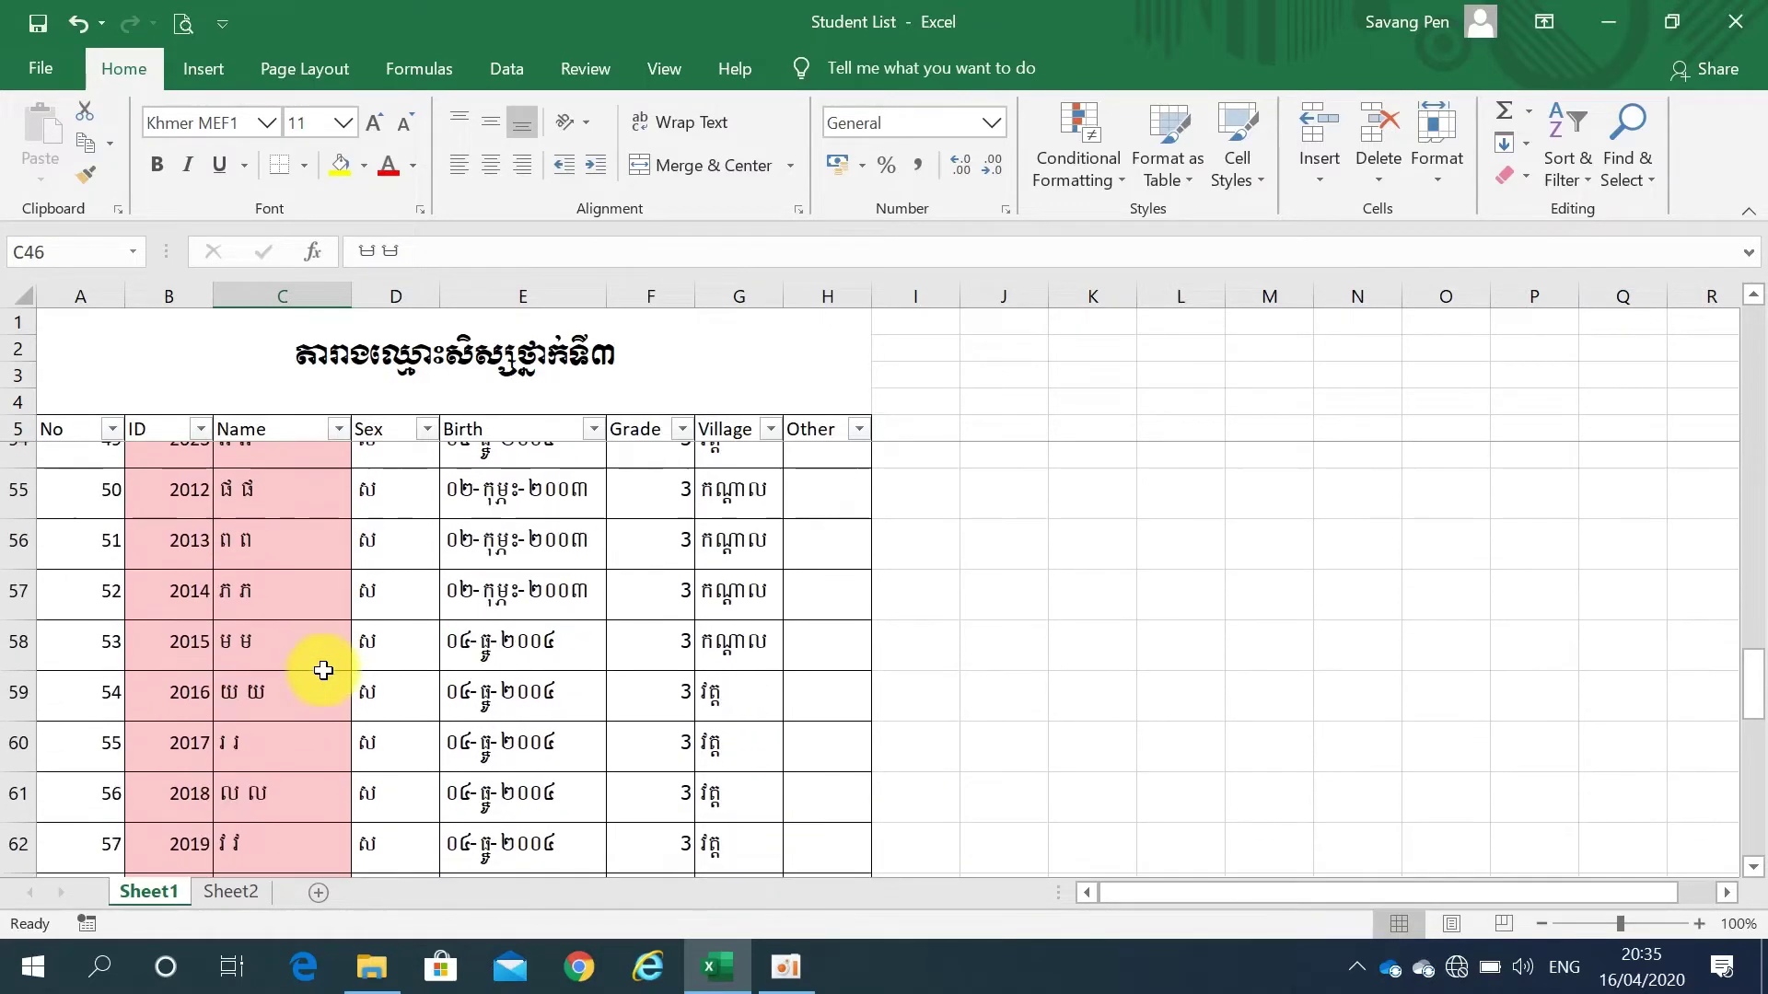
scroll(323, 671, down, 2)
scroll(323, 670, down, 2)
scroll(324, 670, up, 1)
scroll(323, 671, up, 1)
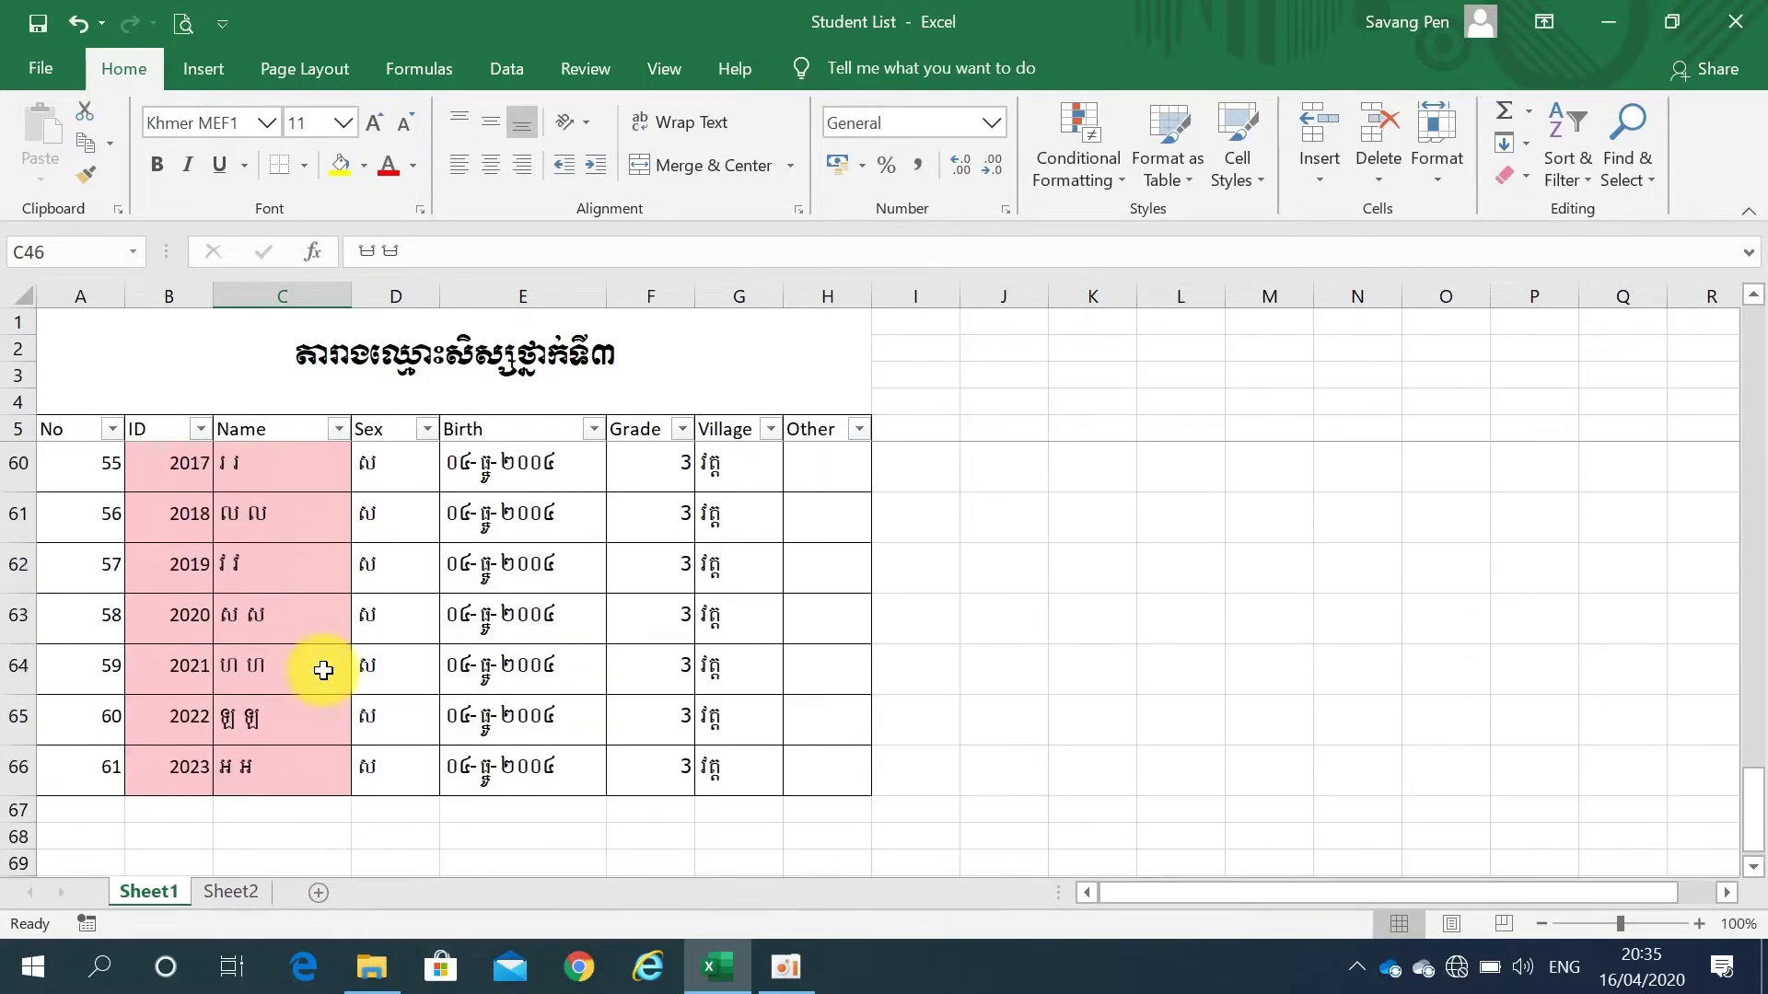
scroll(323, 670, up, 2)
scroll(323, 670, up, 3)
scroll(323, 671, up, 2)
scroll(324, 670, up, 3)
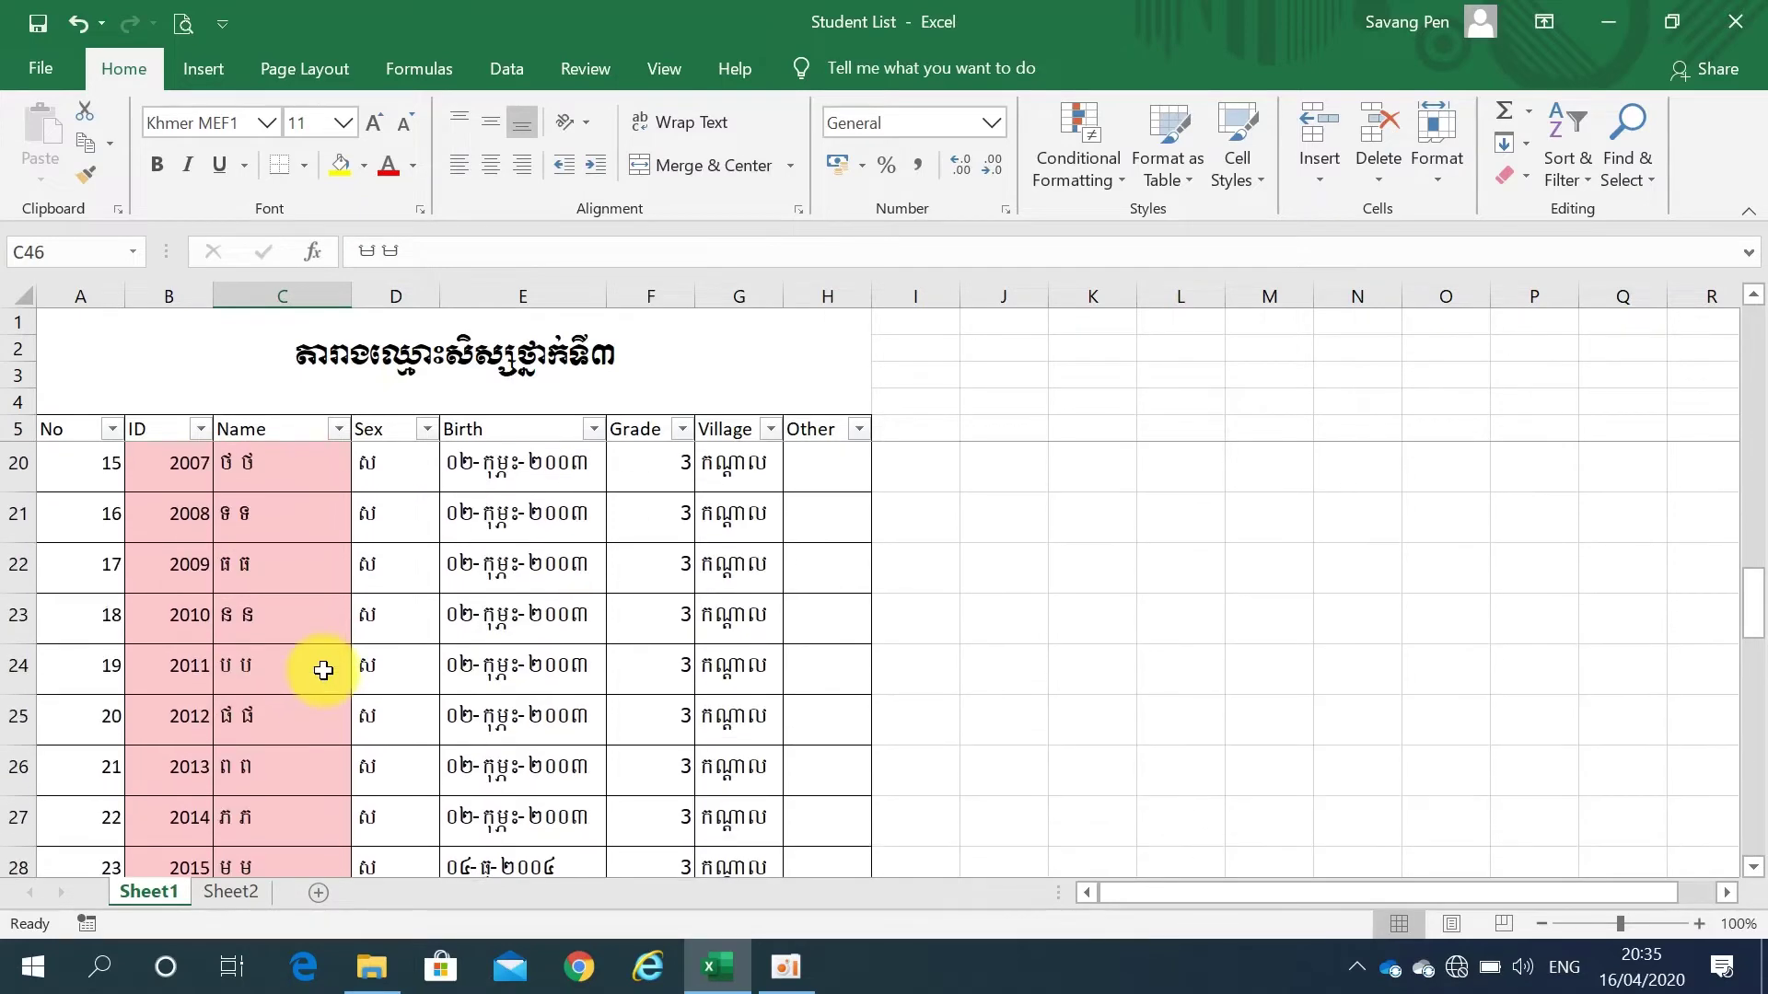
scroll(324, 670, up, 5)
scroll(324, 670, up, 3)
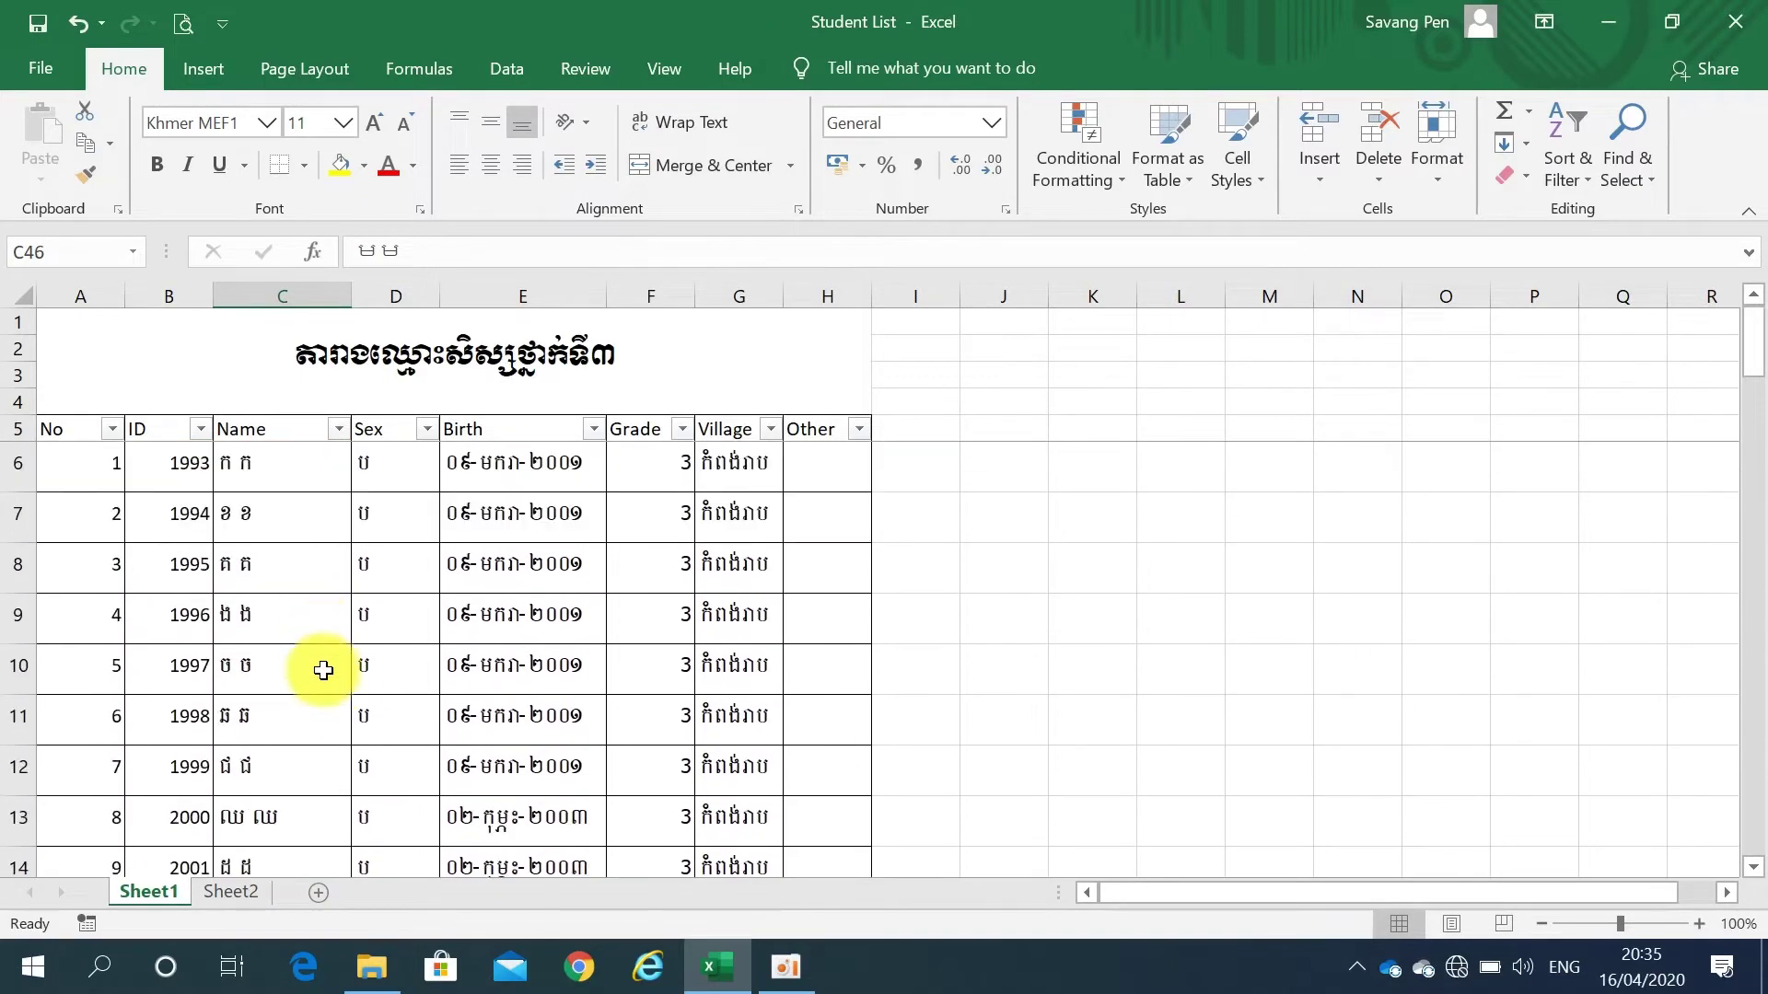
scroll(191, 725, down, 3)
scroll(185, 724, down, 1)
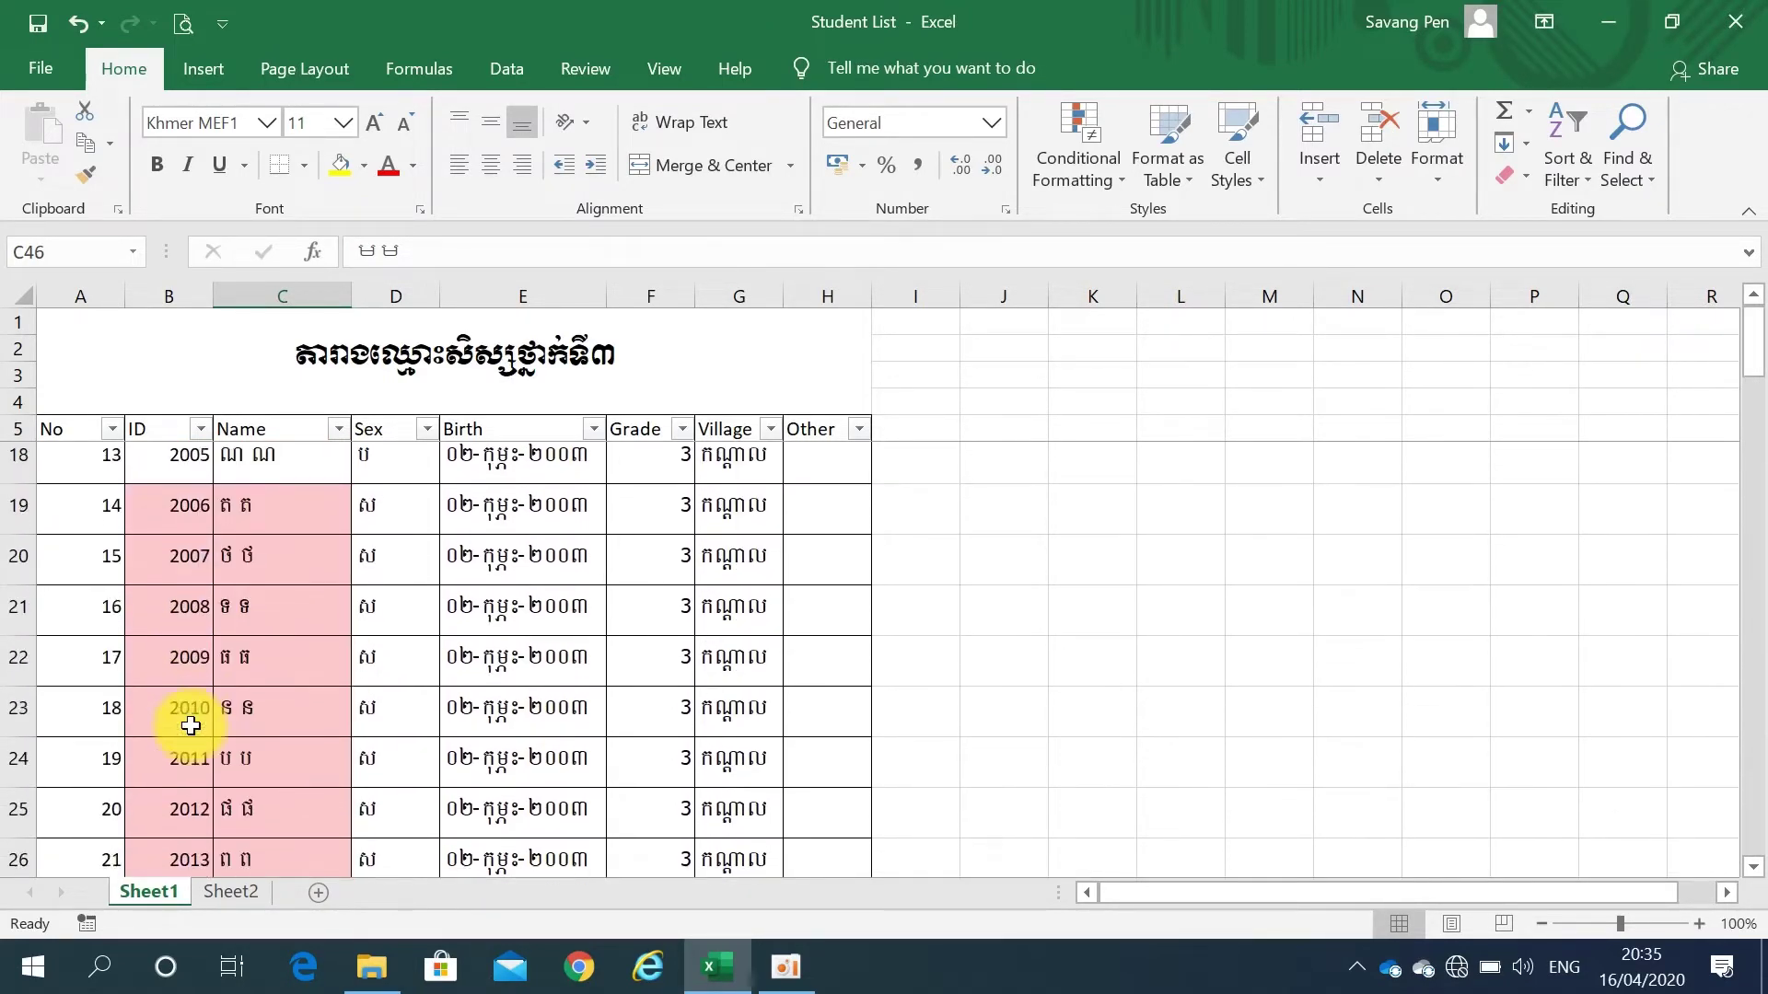
click(145, 547)
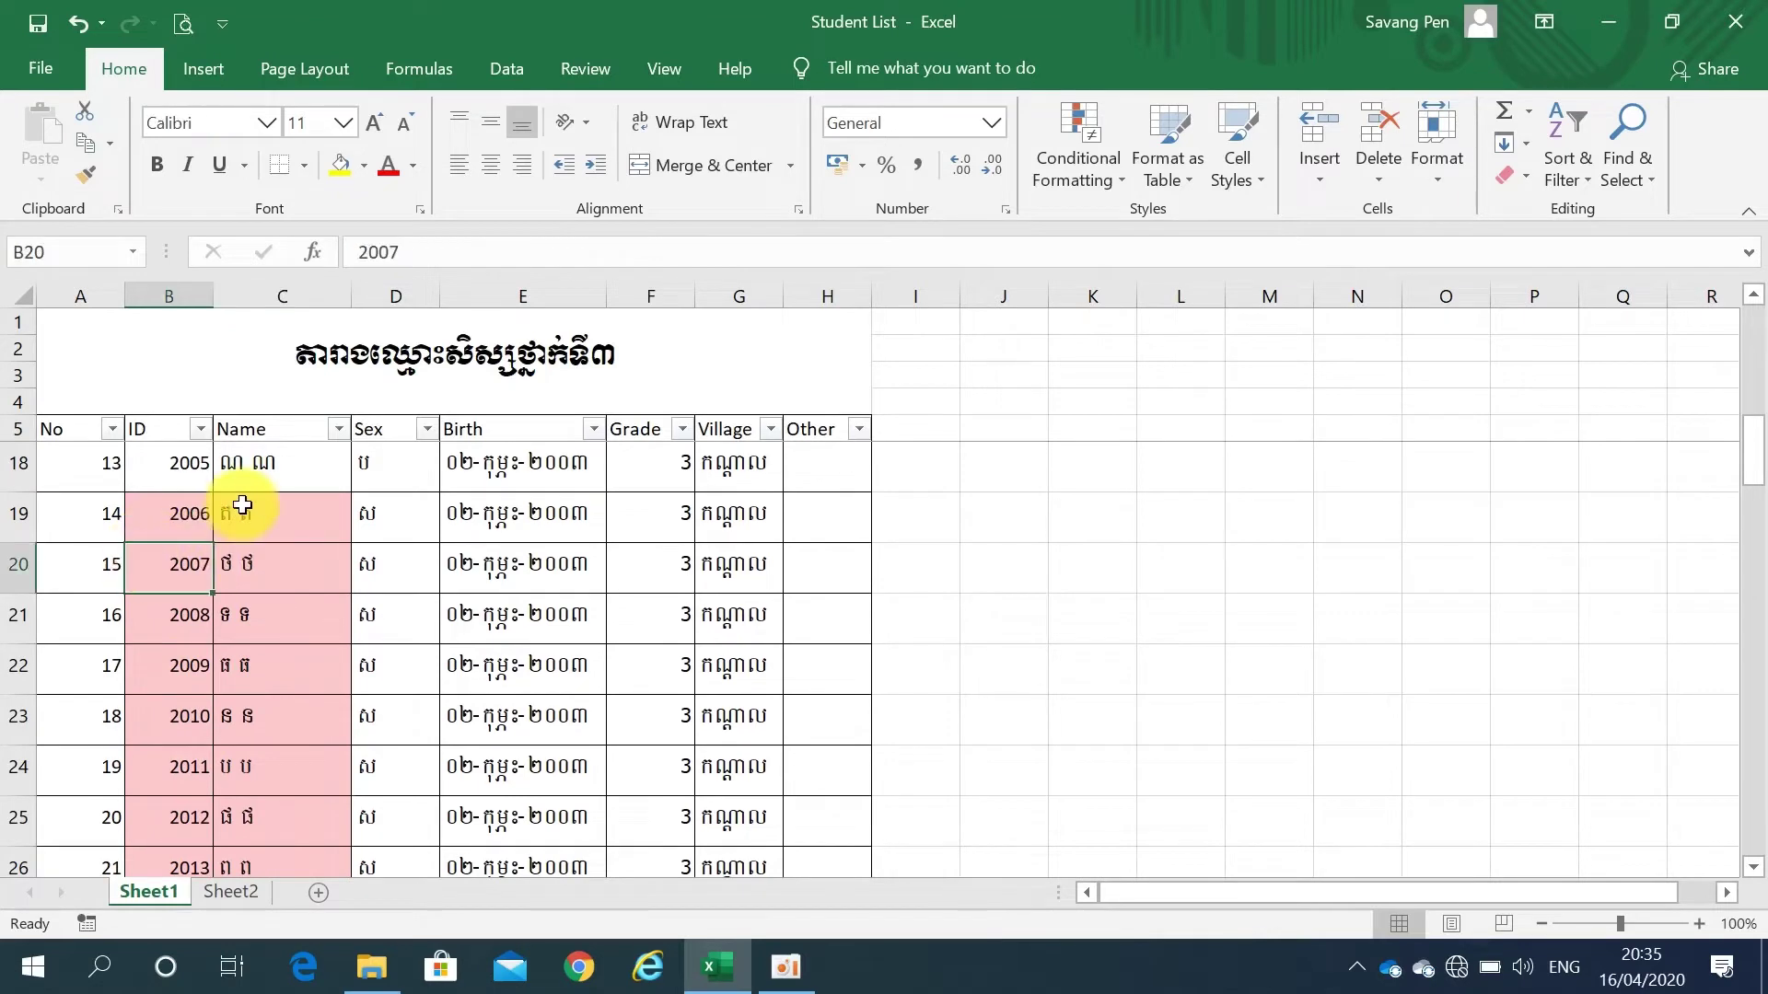
click(178, 527)
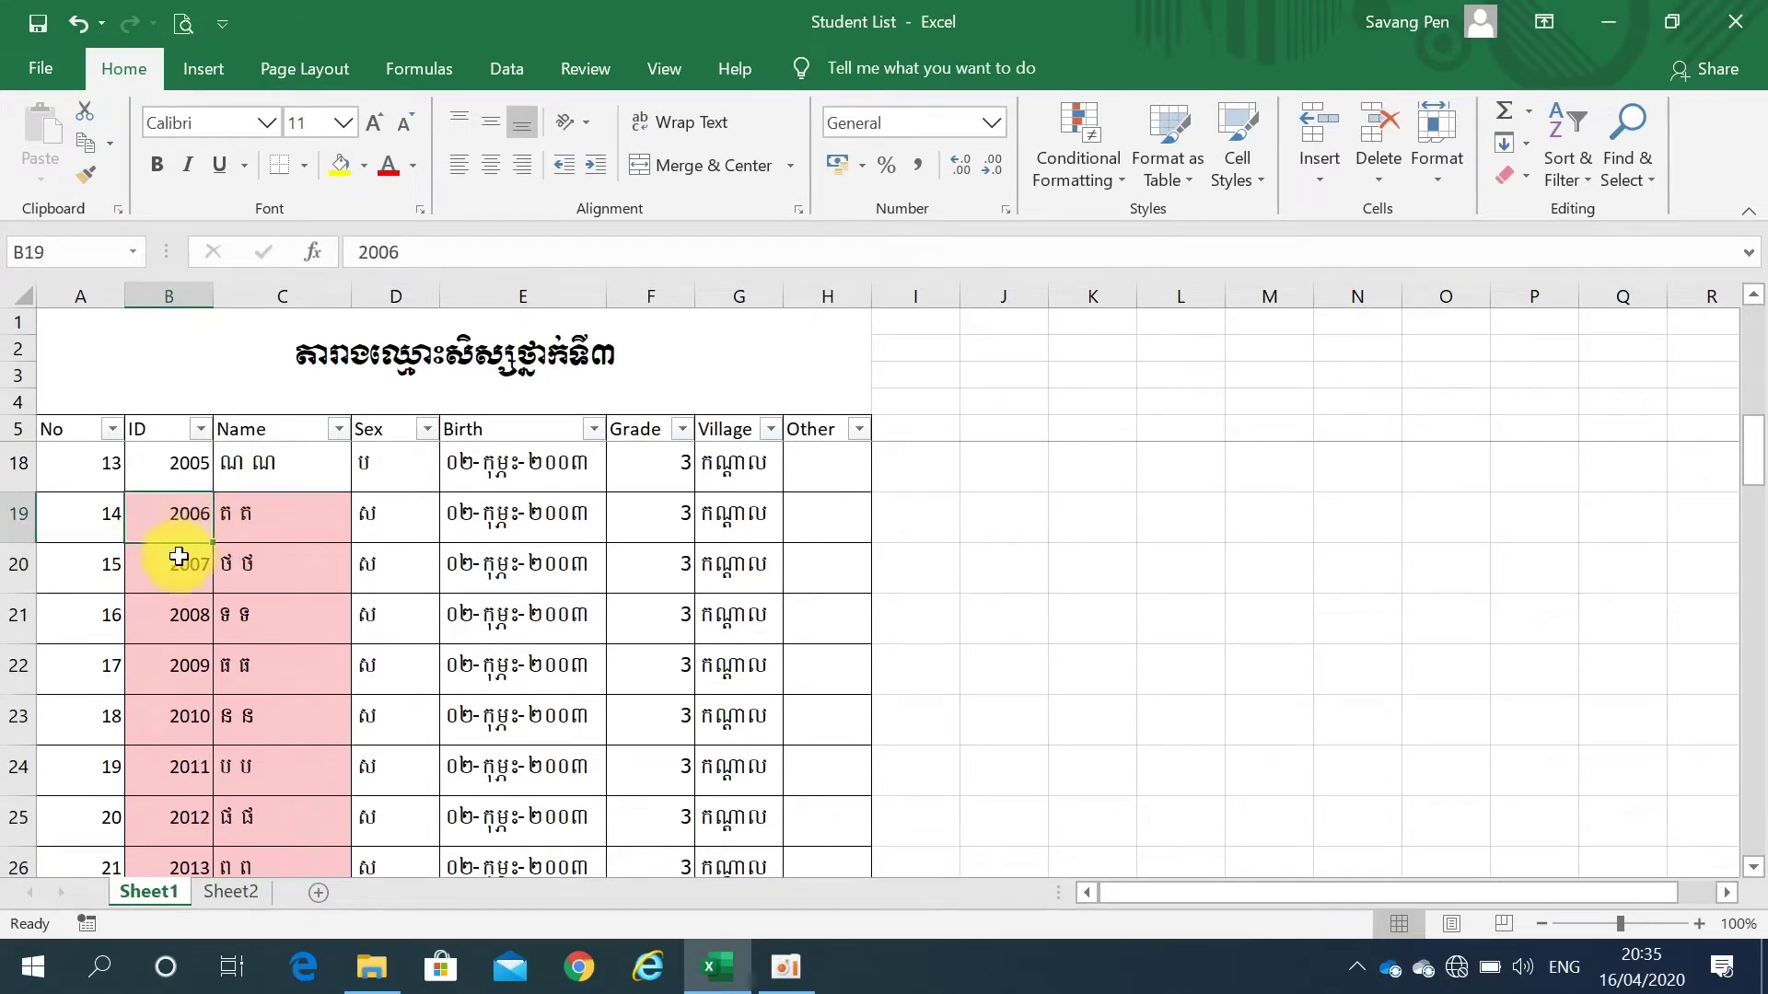
click(268, 509)
click(15, 523)
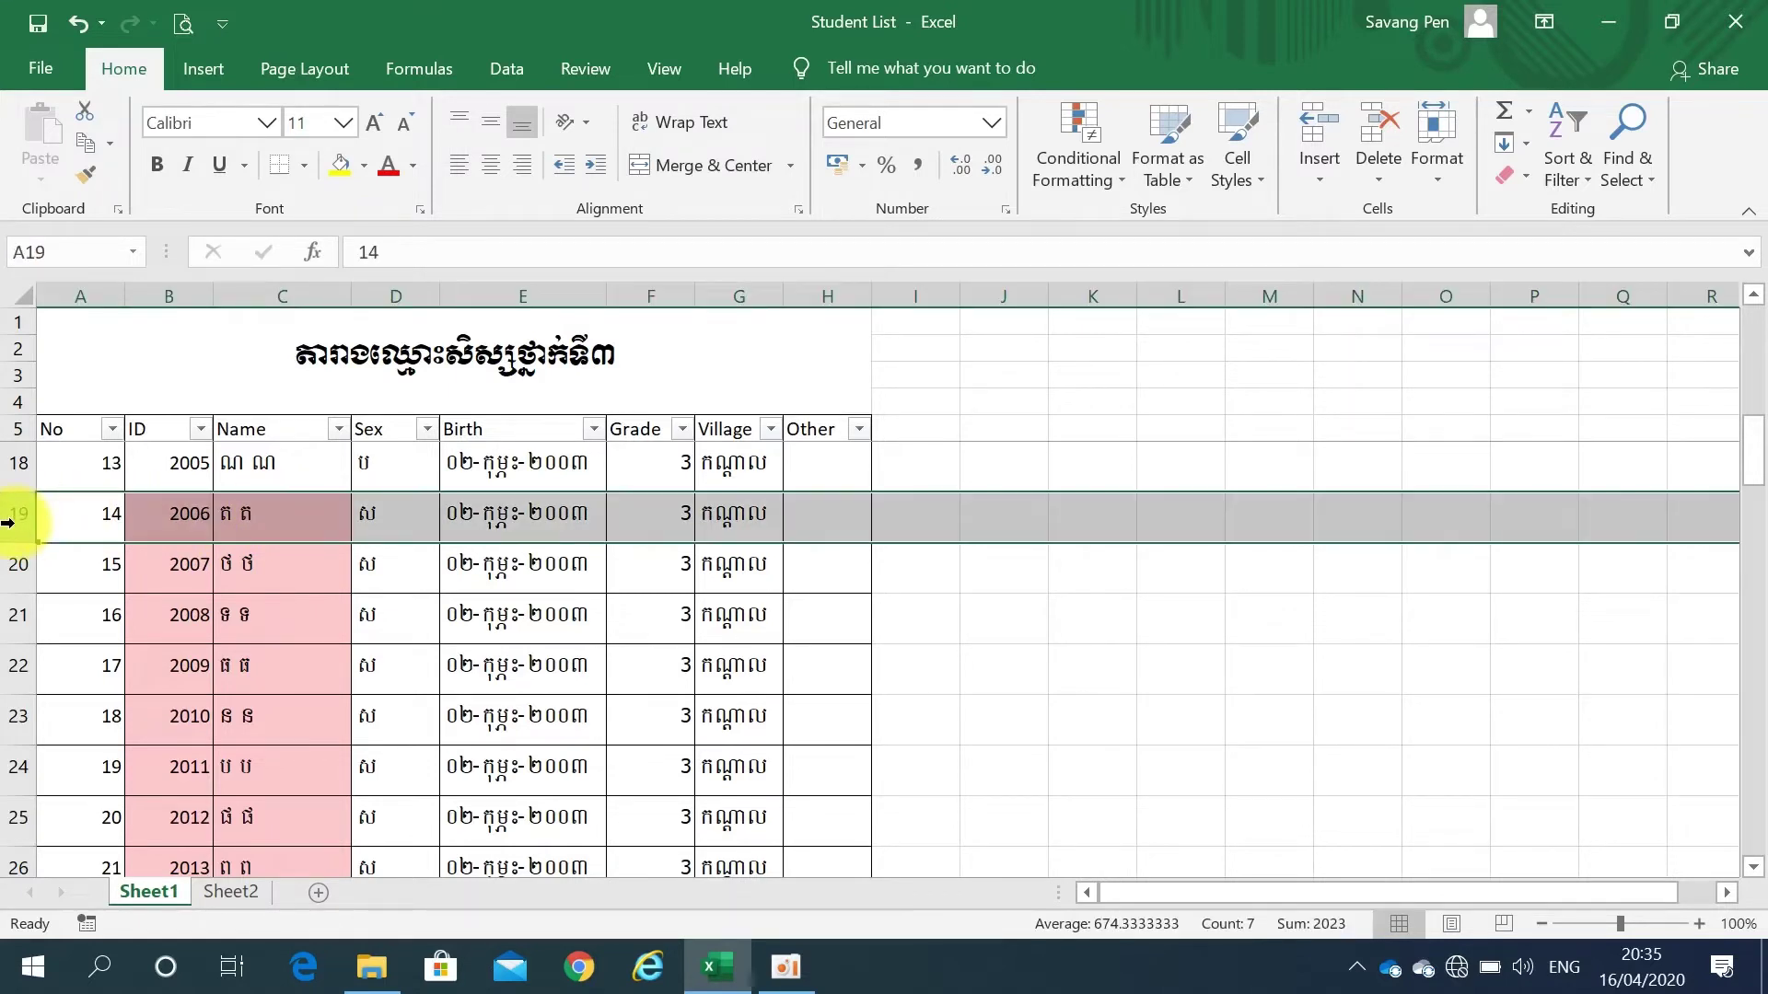
scroll(151, 690, down, 2)
scroll(151, 691, down, 2)
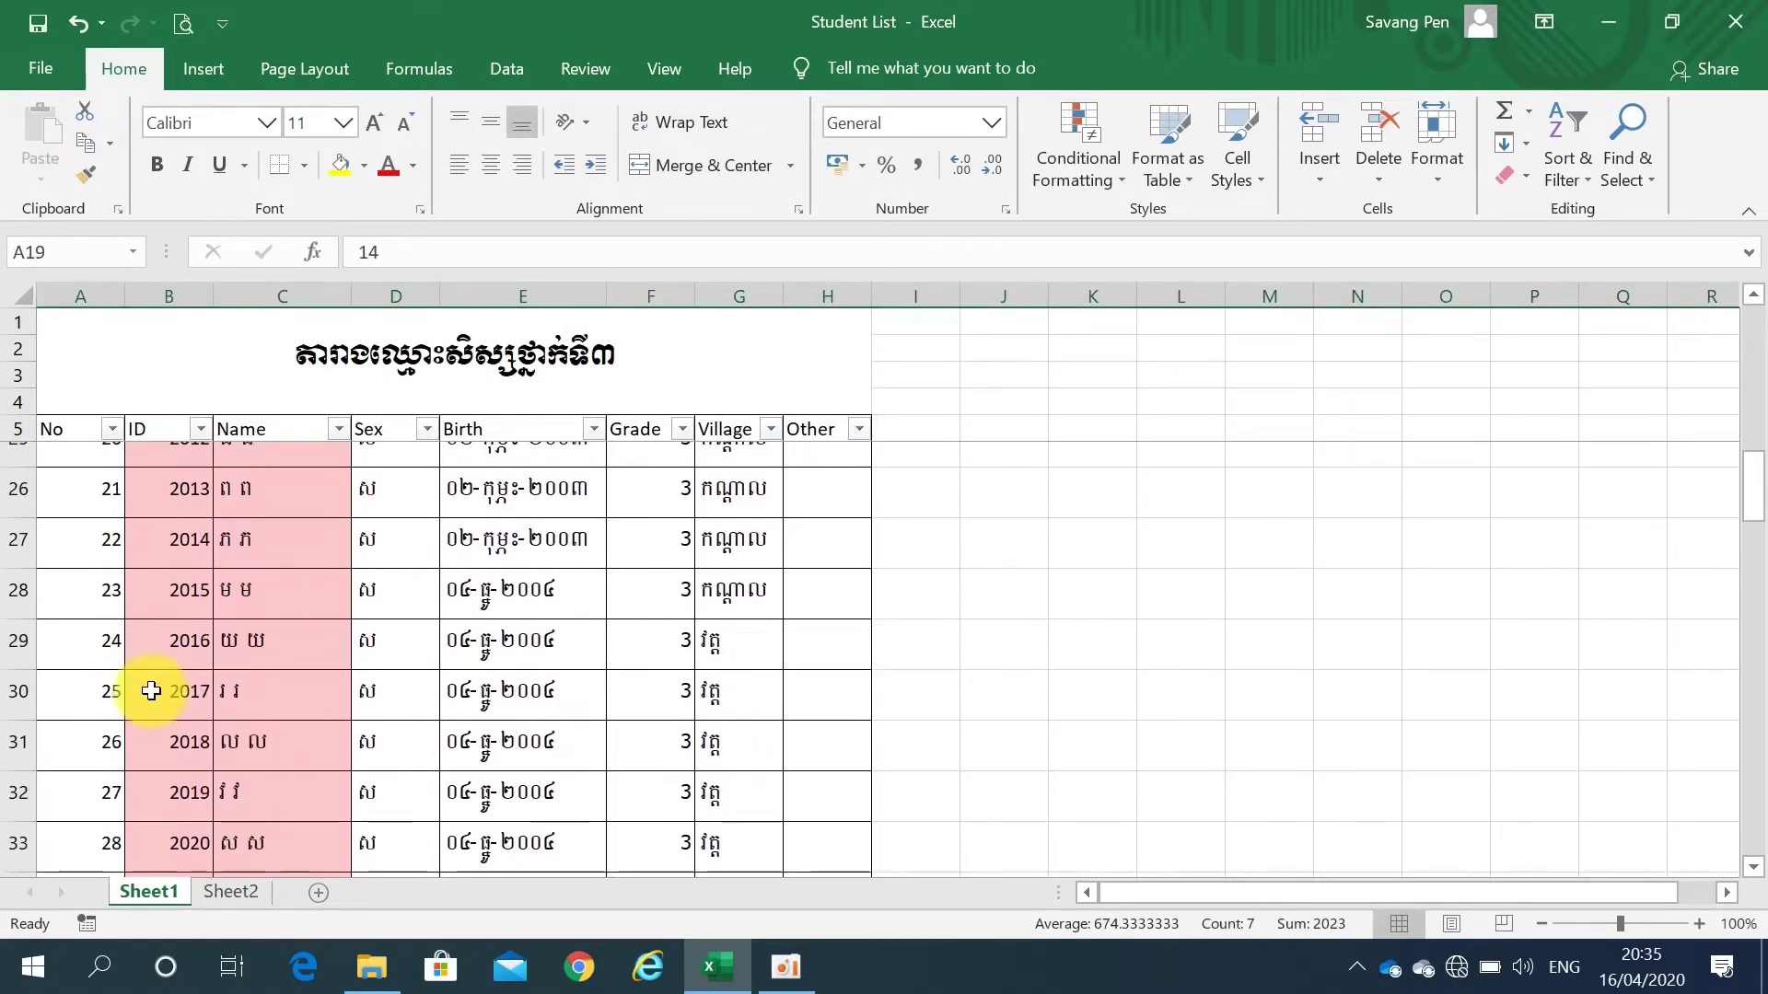
scroll(151, 691, down, 2)
scroll(151, 691, down, 2)
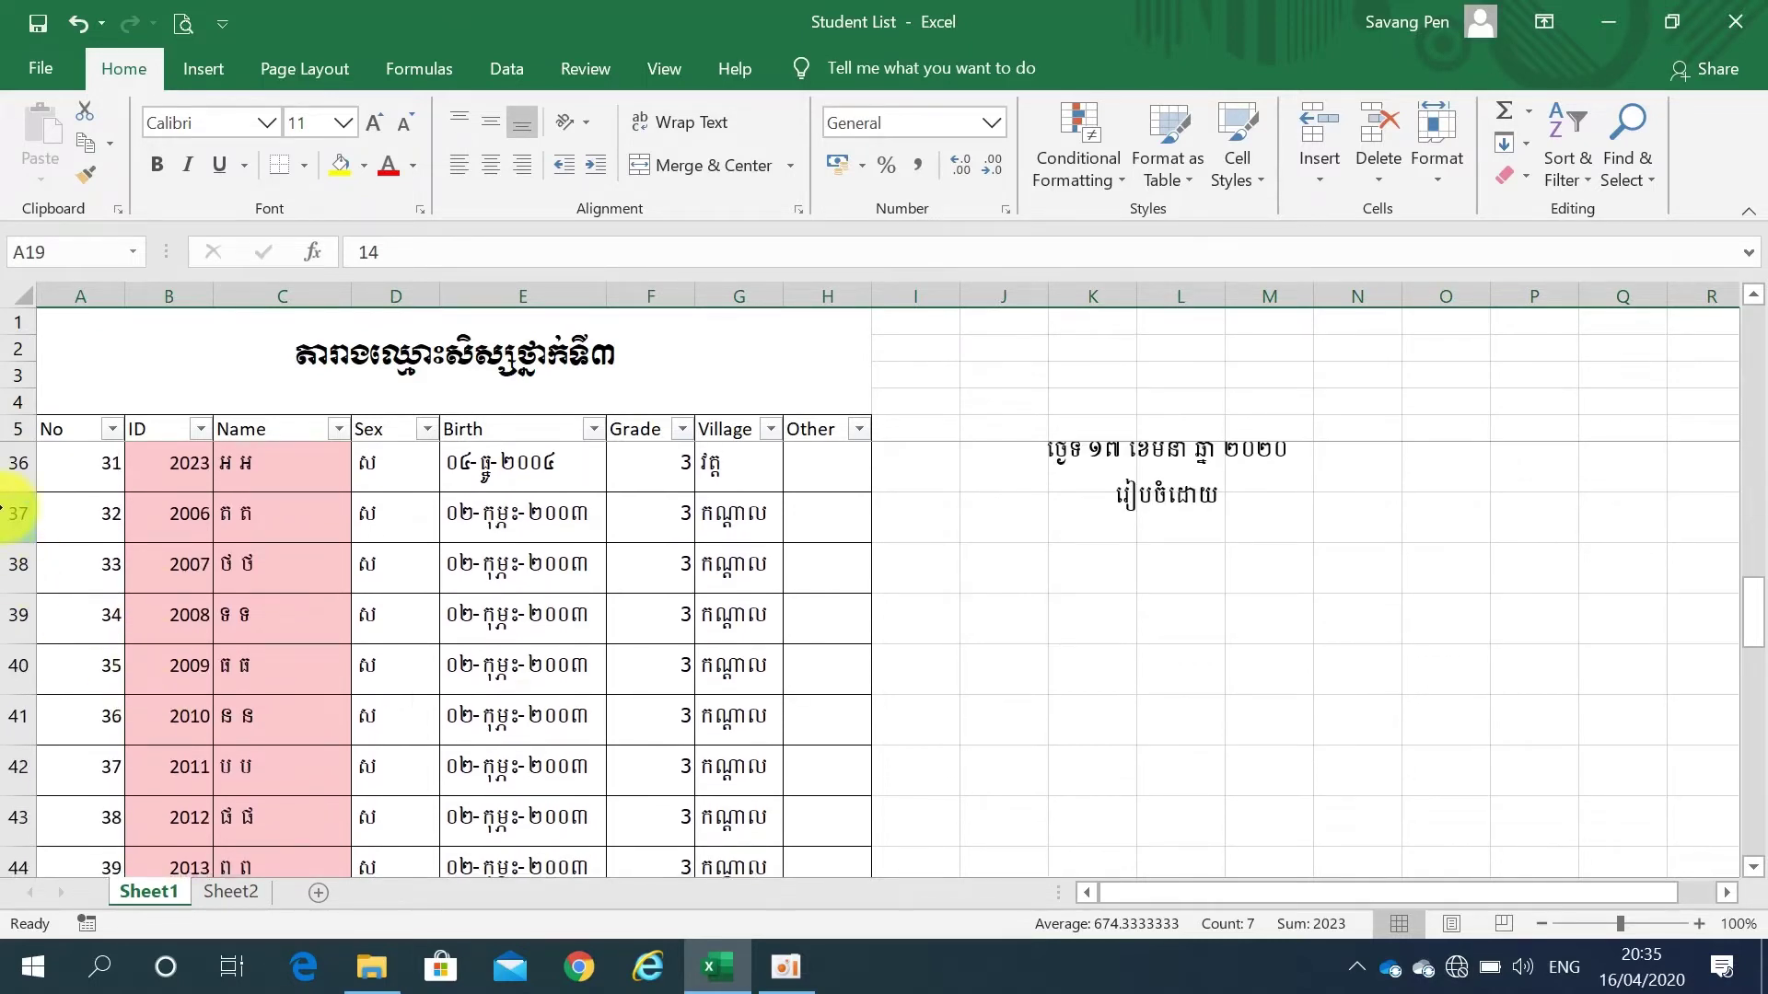
click(7, 513)
scroll(253, 536, up, 3)
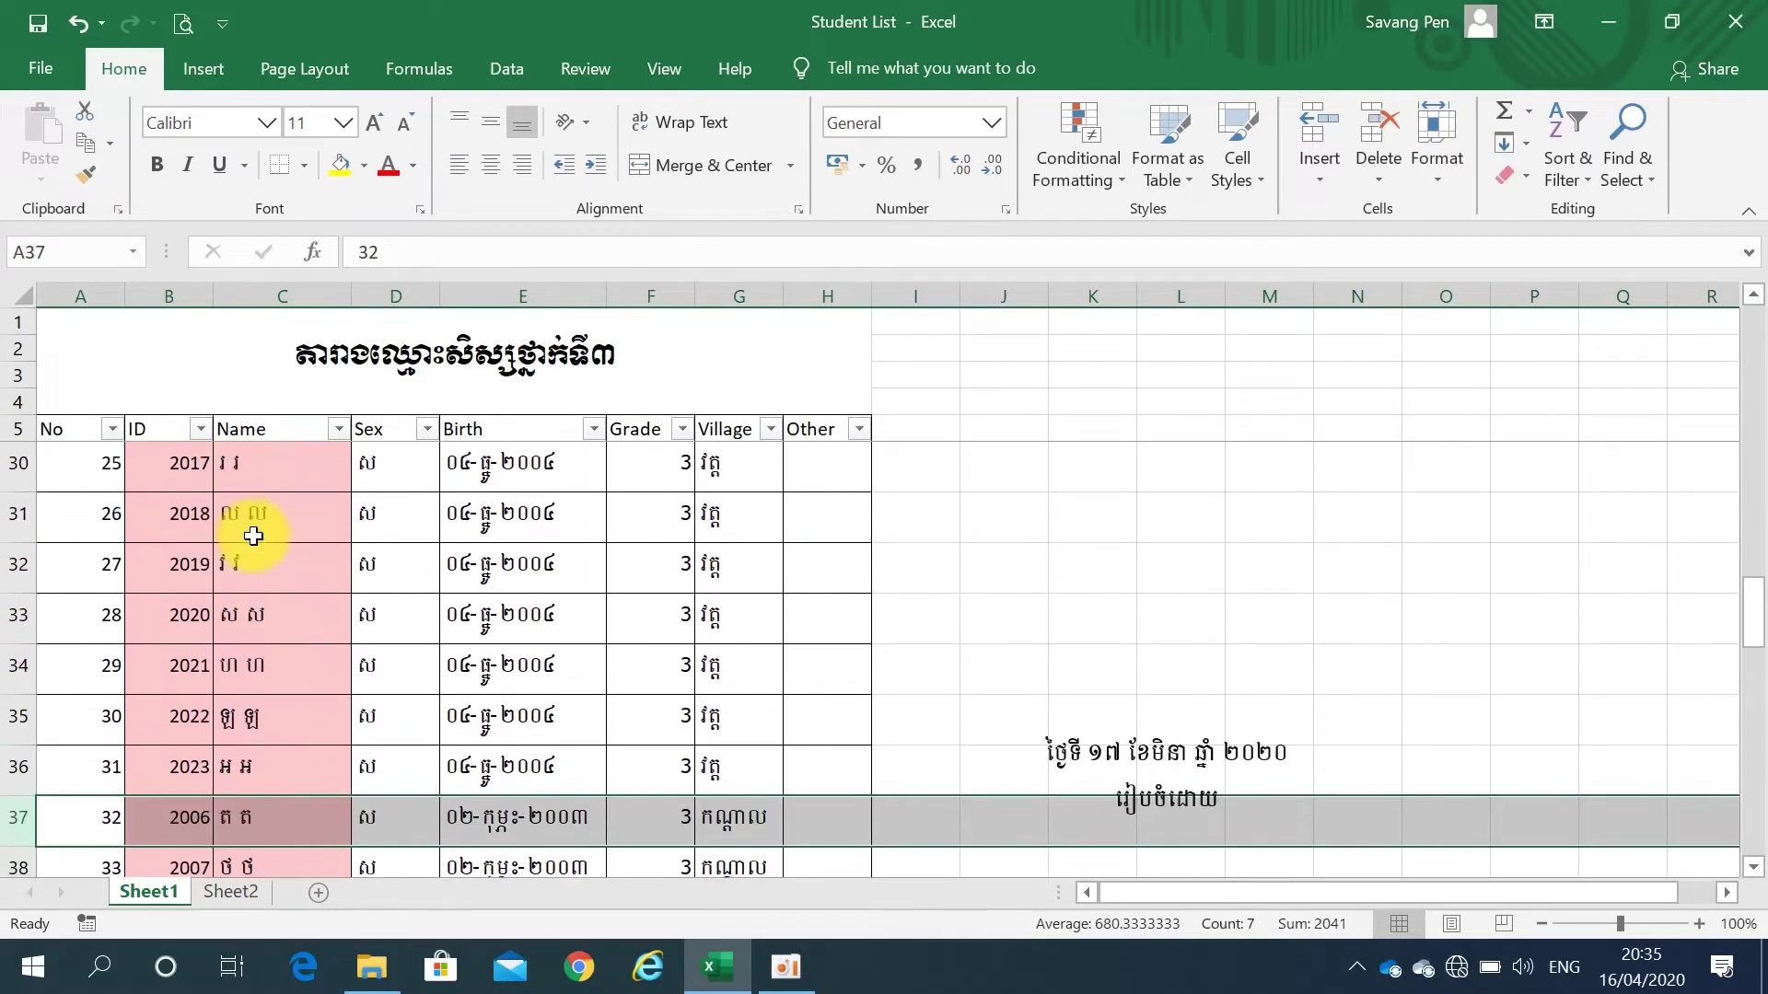
scroll(253, 536, up, 2)
scroll(253, 535, up, 2)
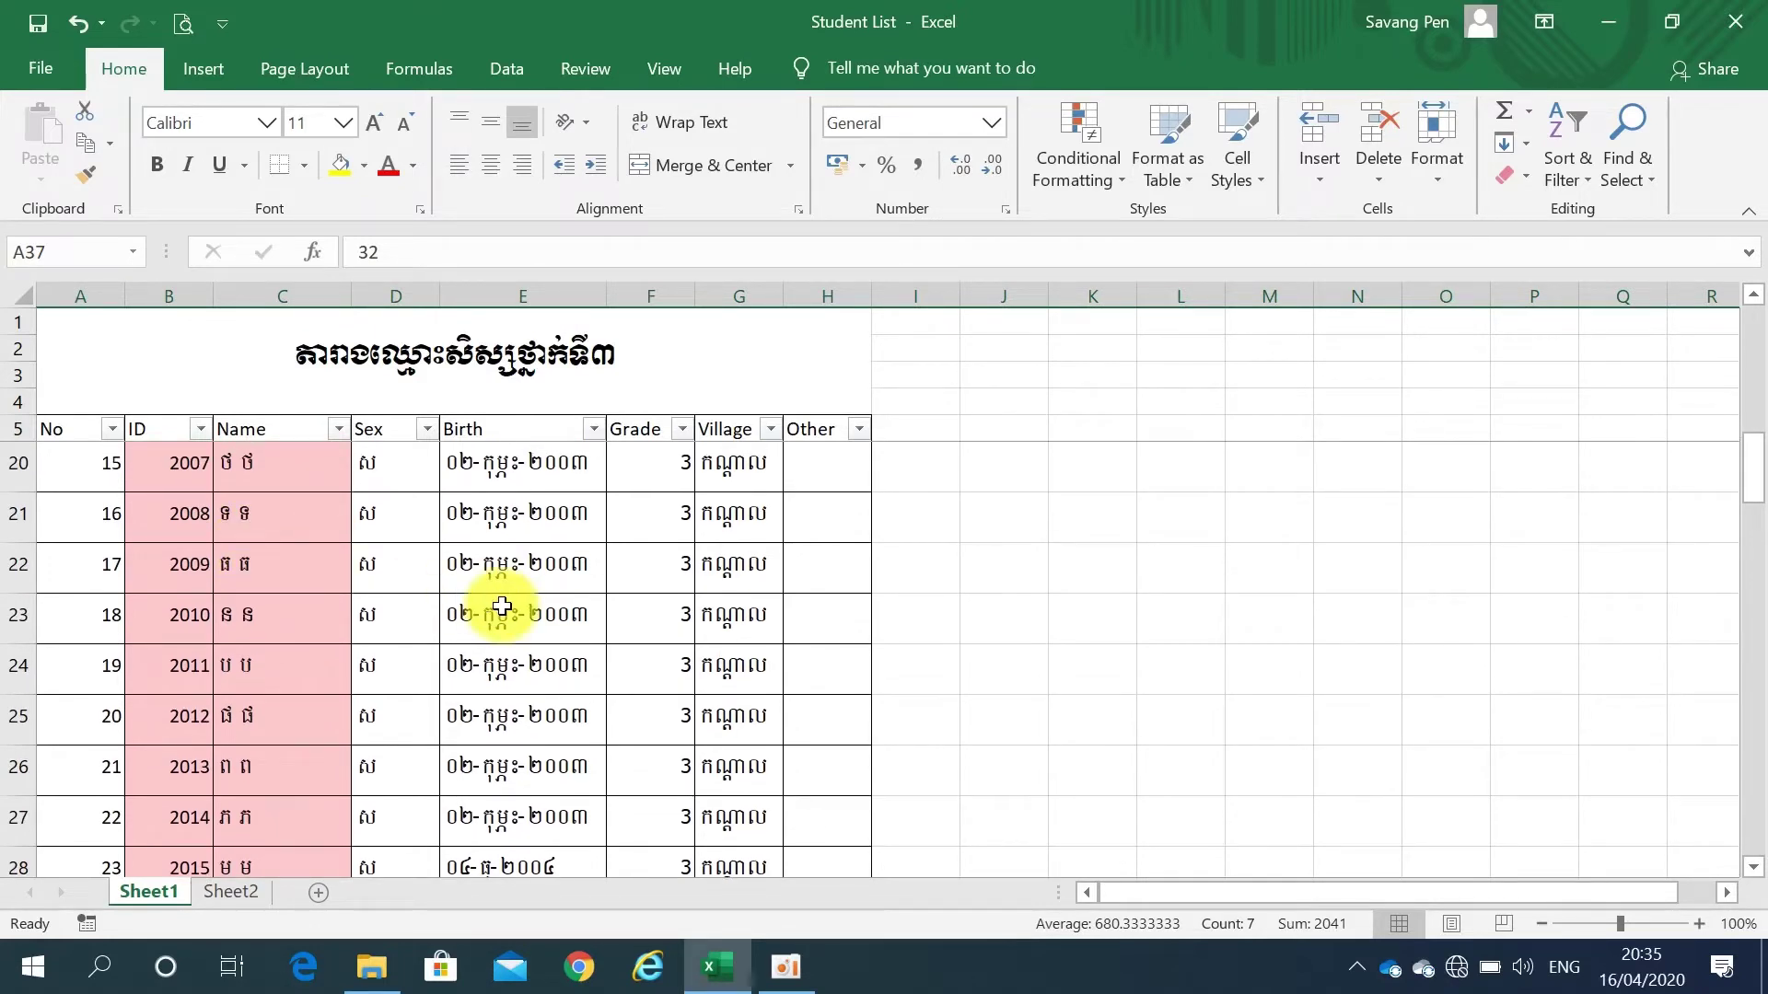
scroll(502, 606, up, 4)
scroll(502, 606, up, 1)
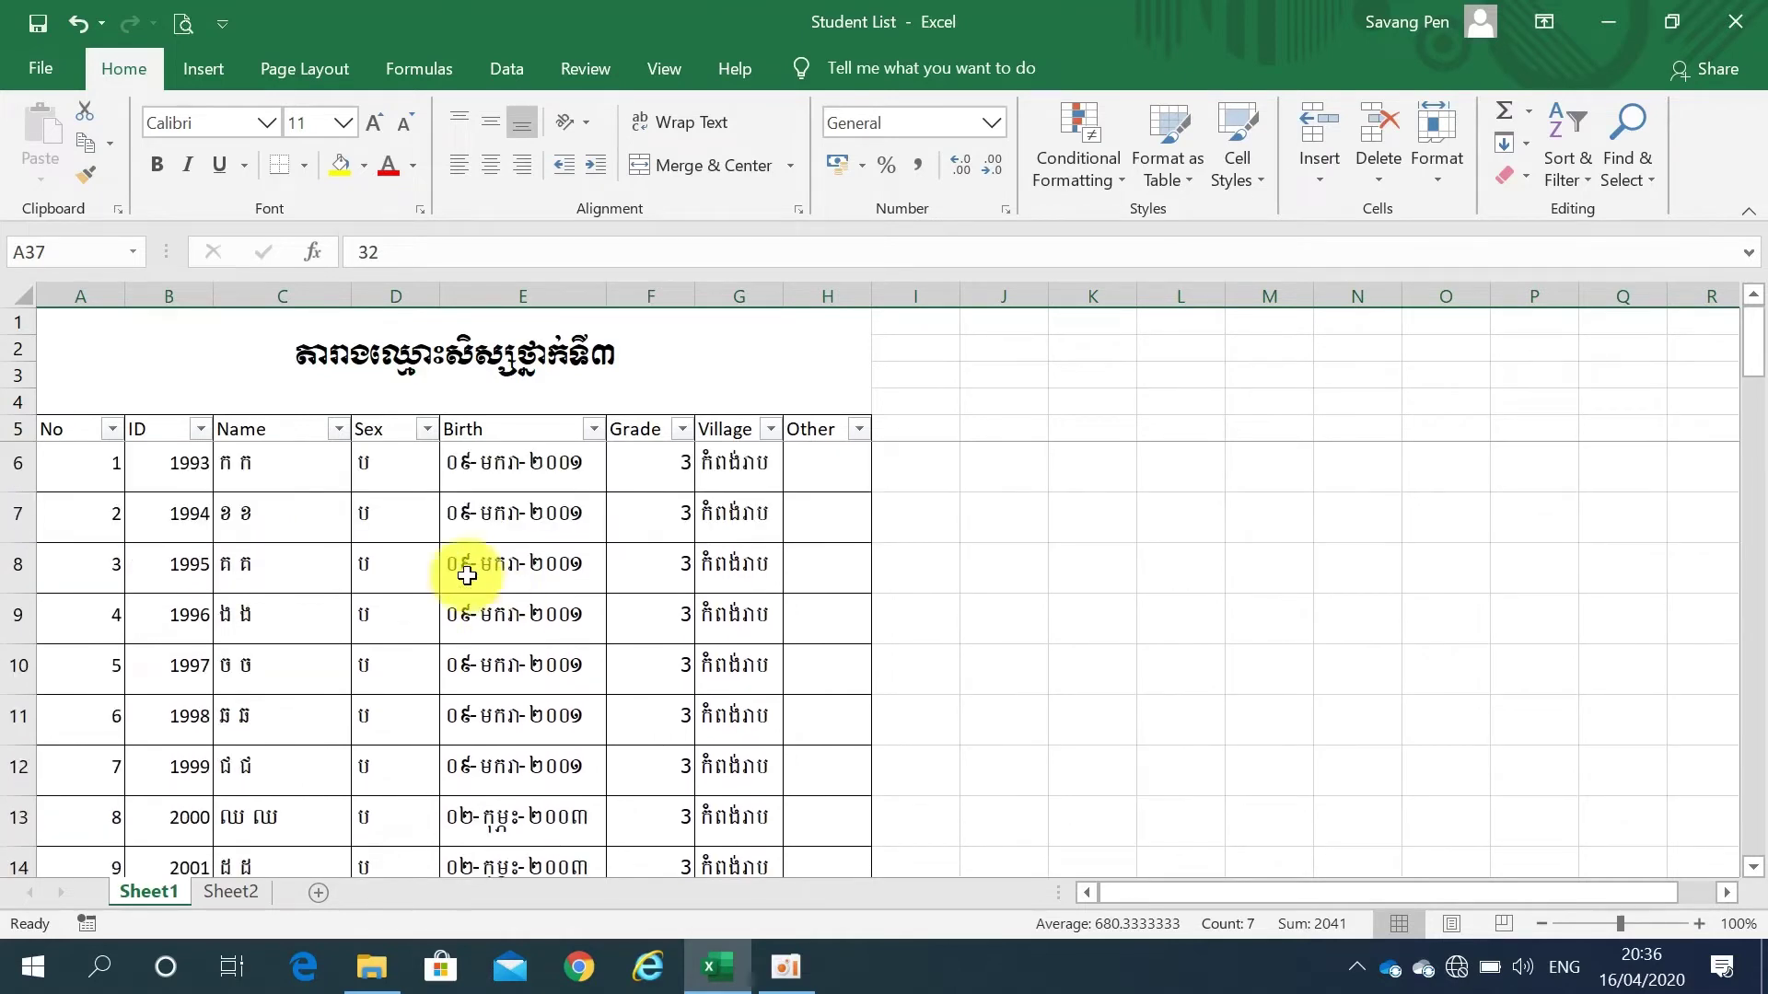
click(174, 298)
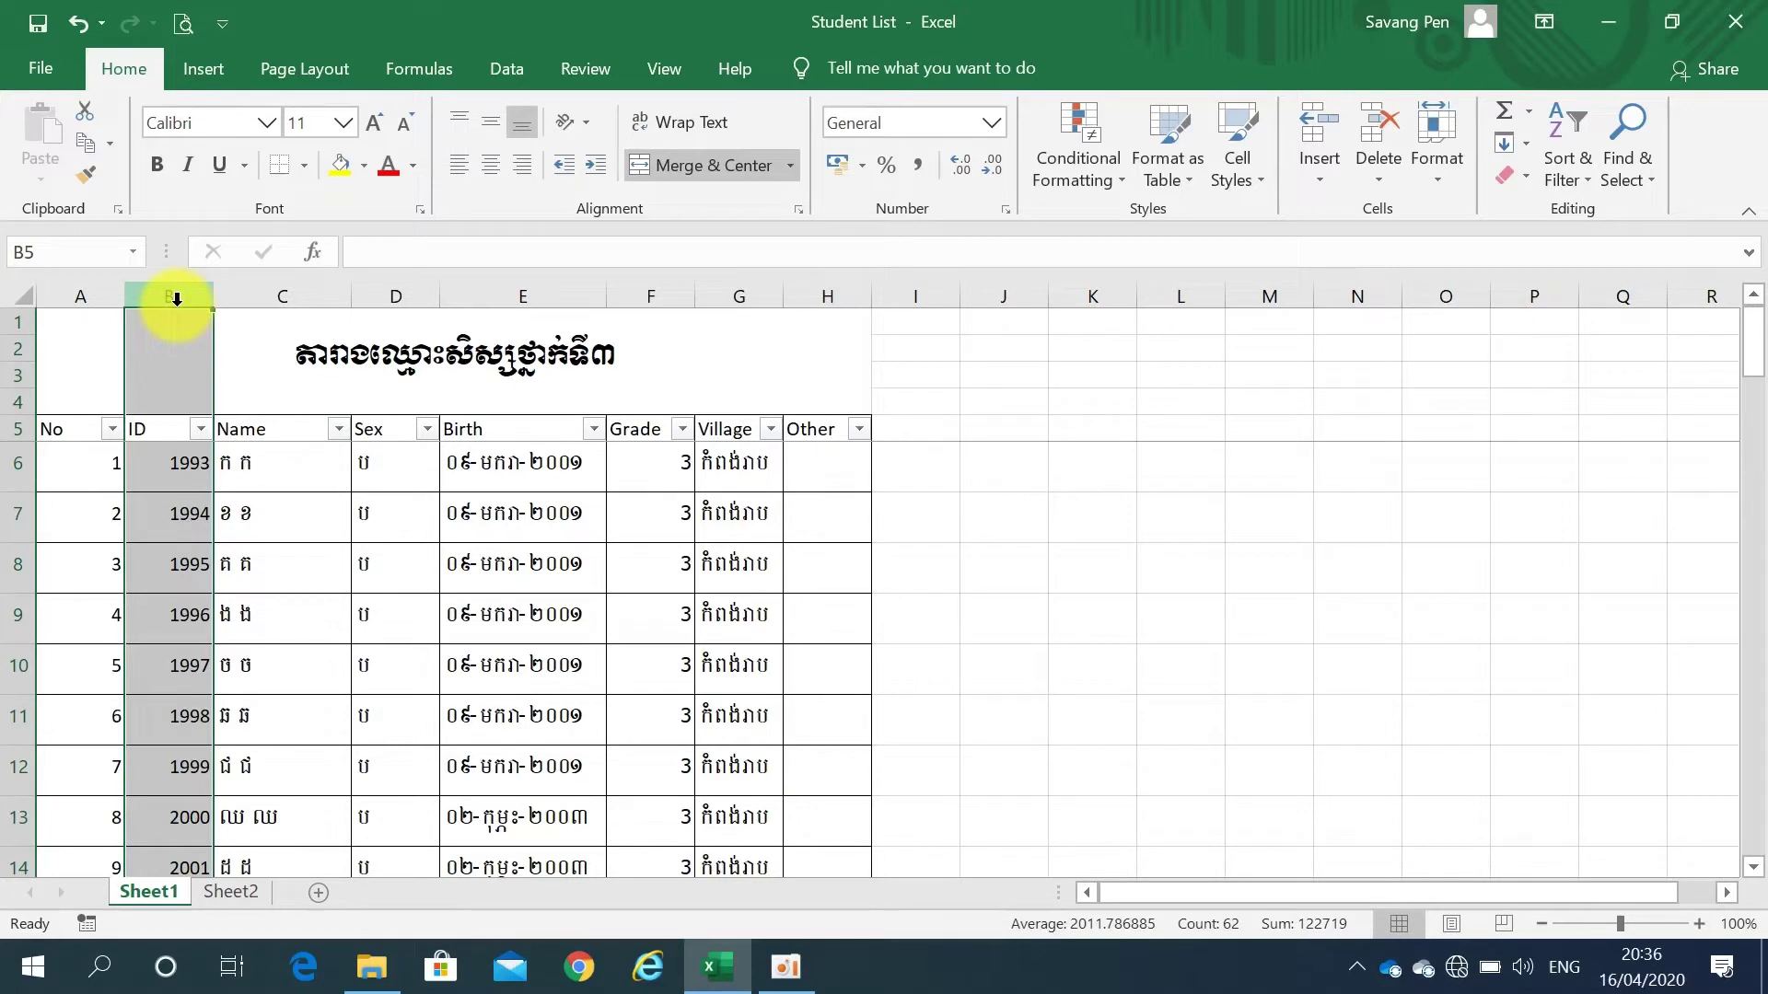
click(538, 288)
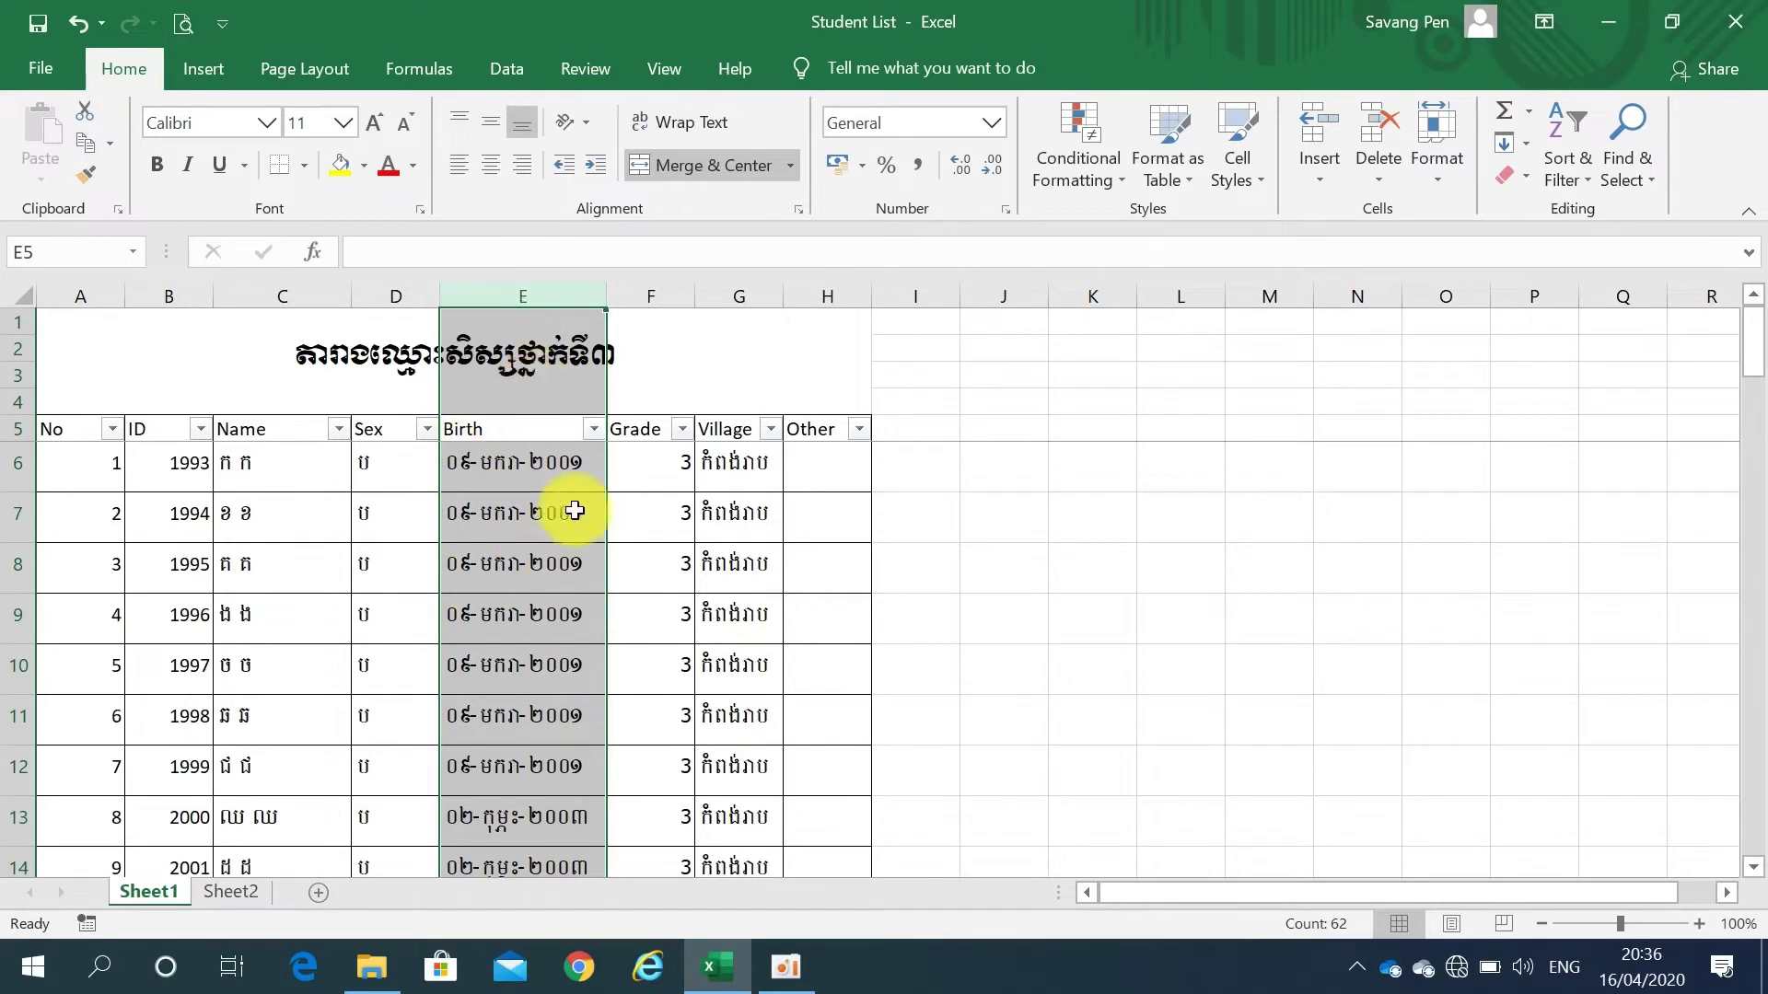
click(169, 293)
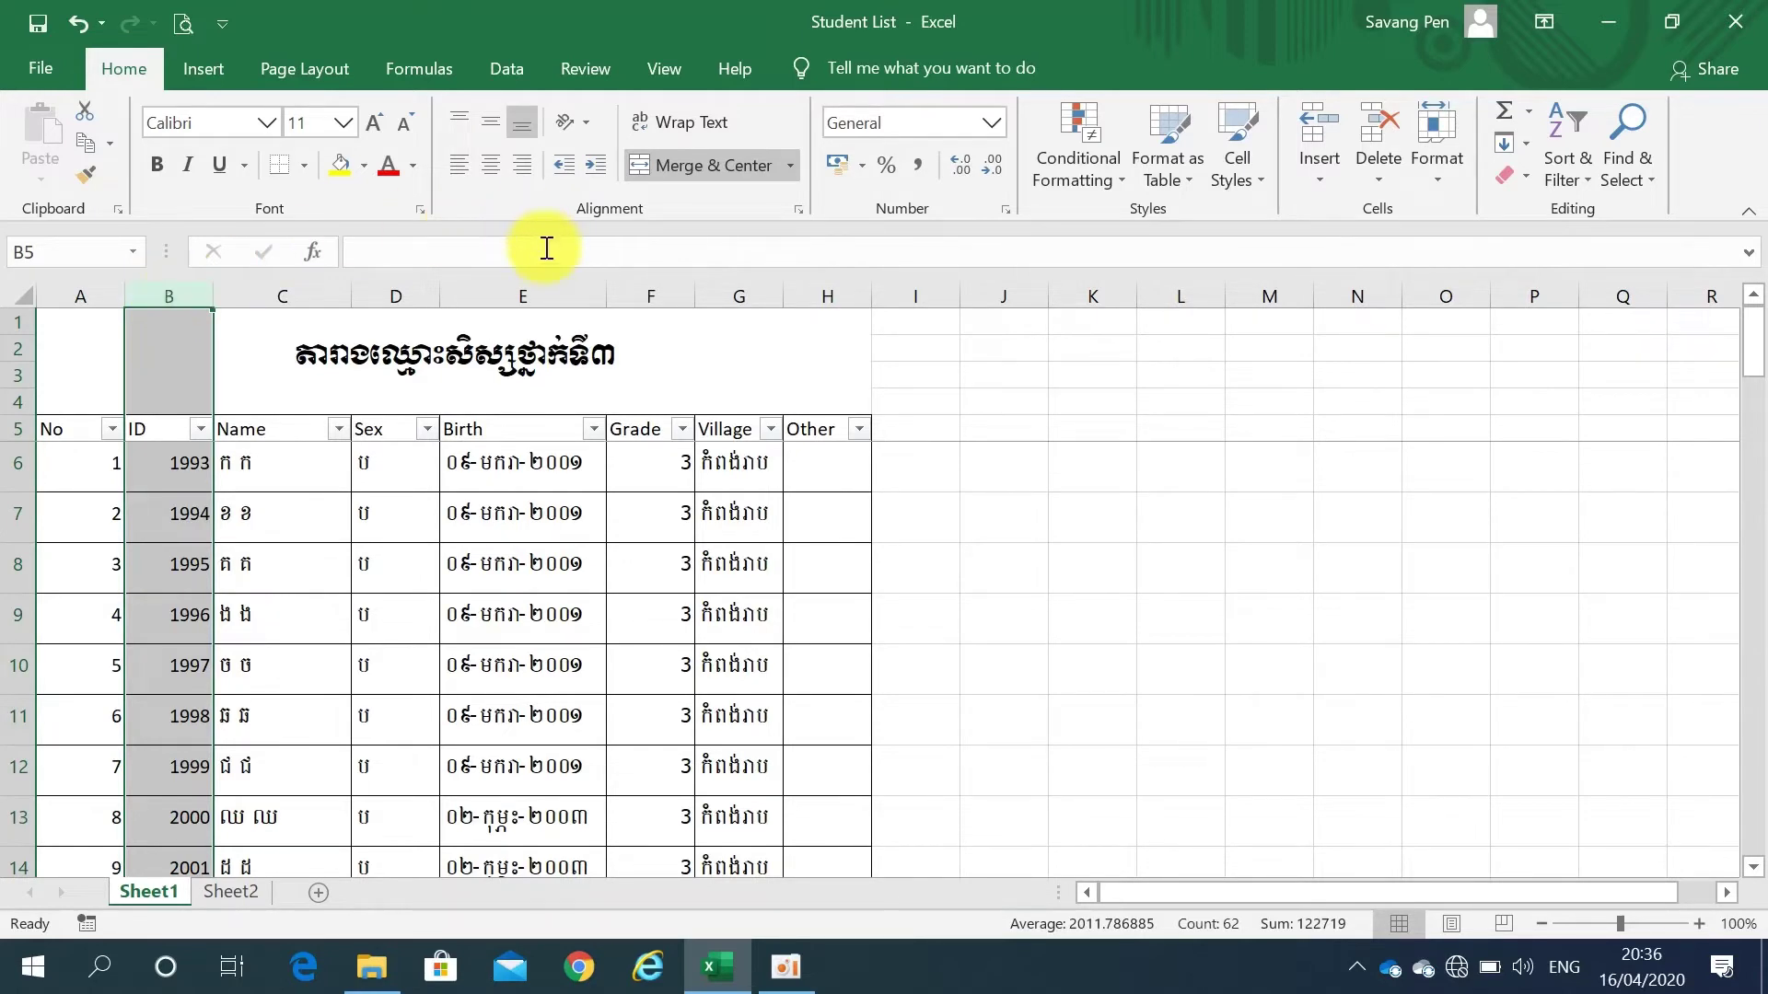
click(548, 285)
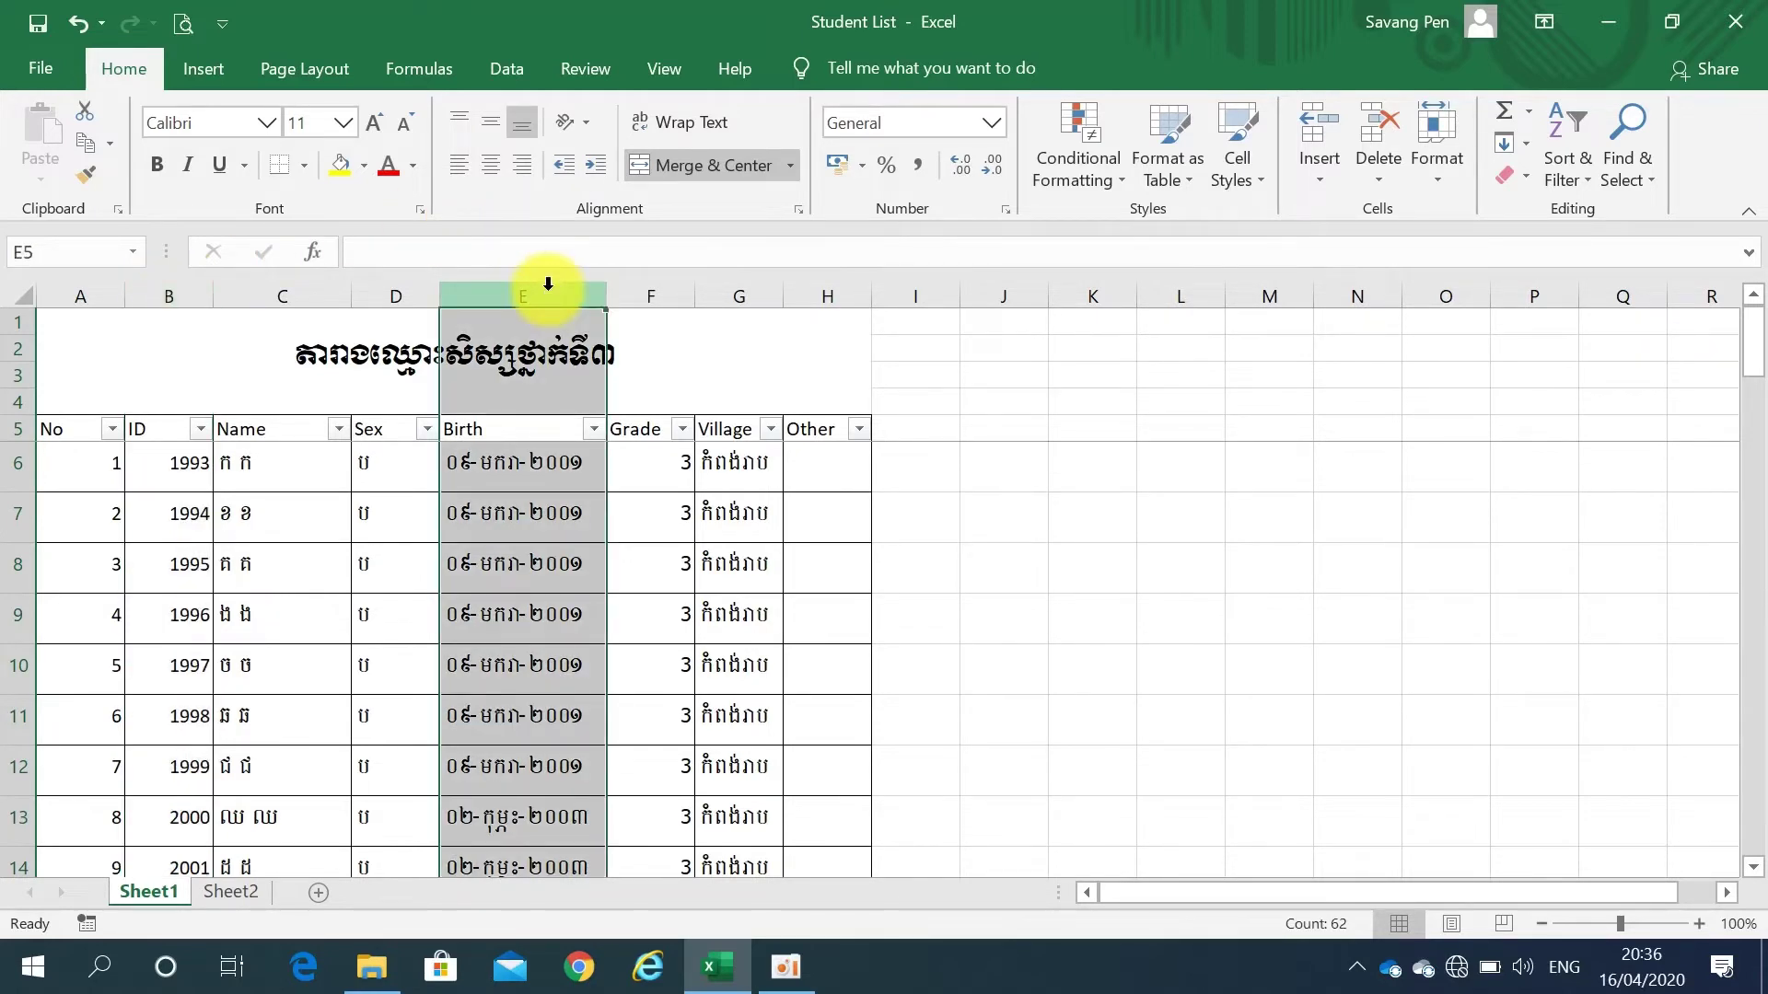
click(165, 294)
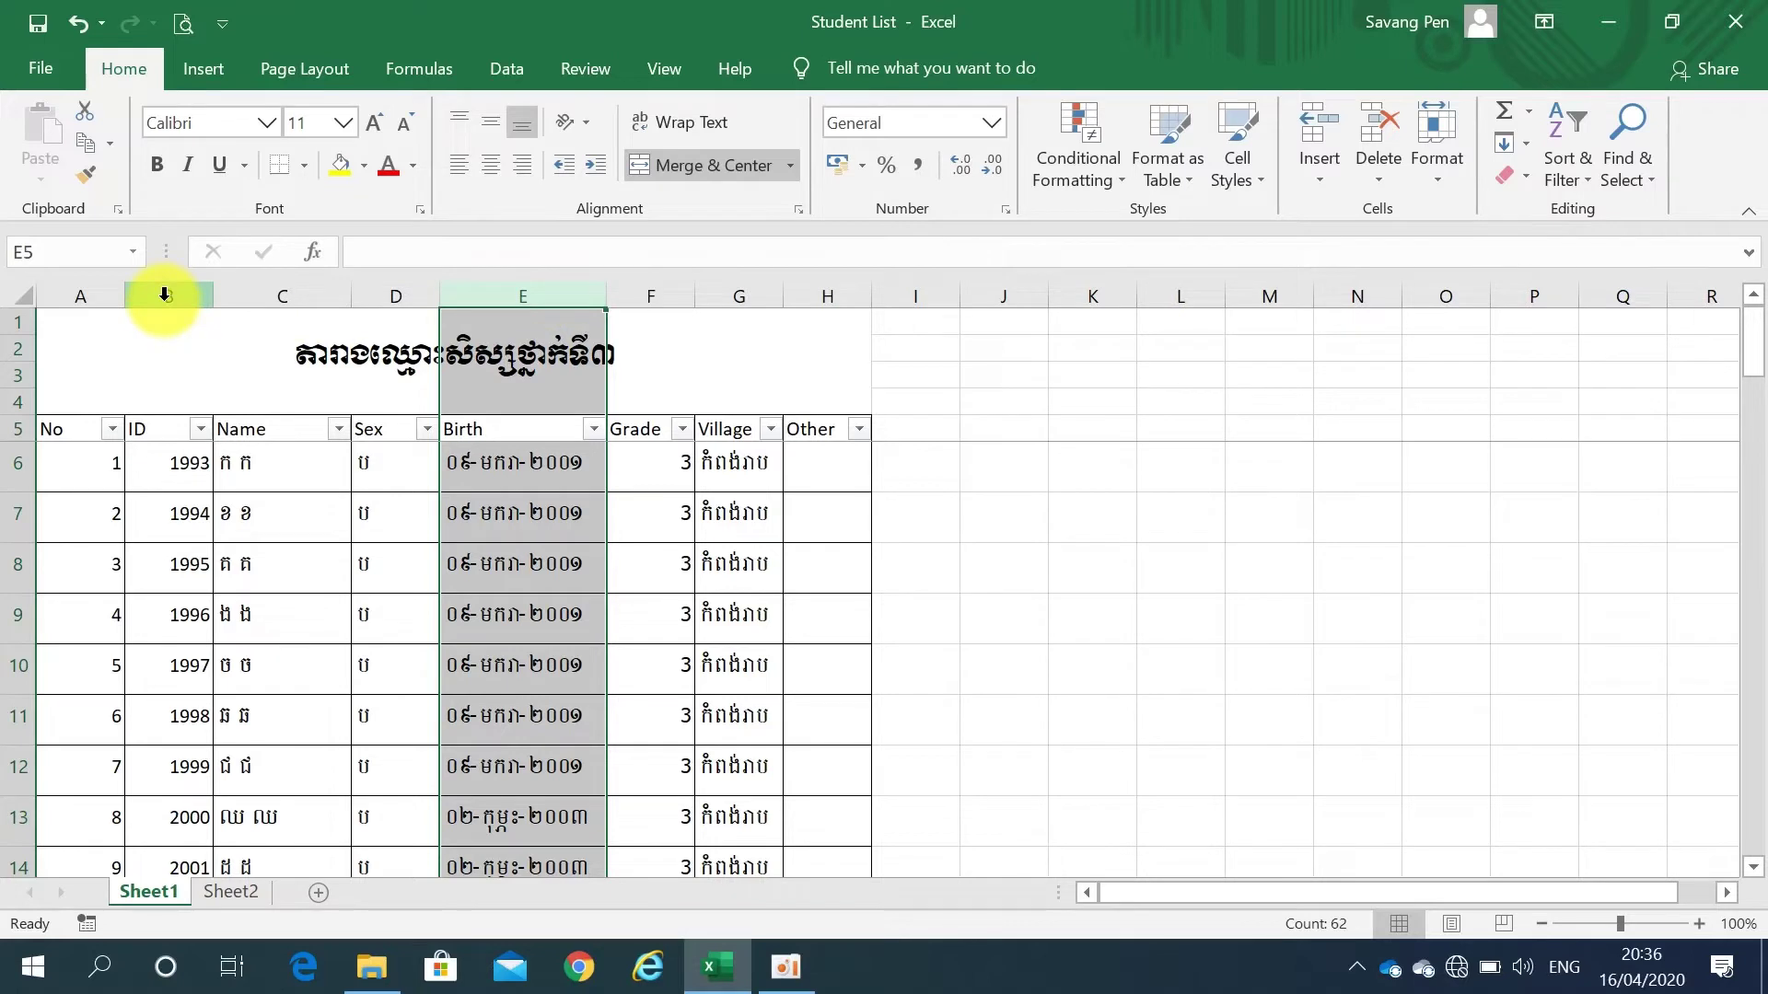
click(165, 294)
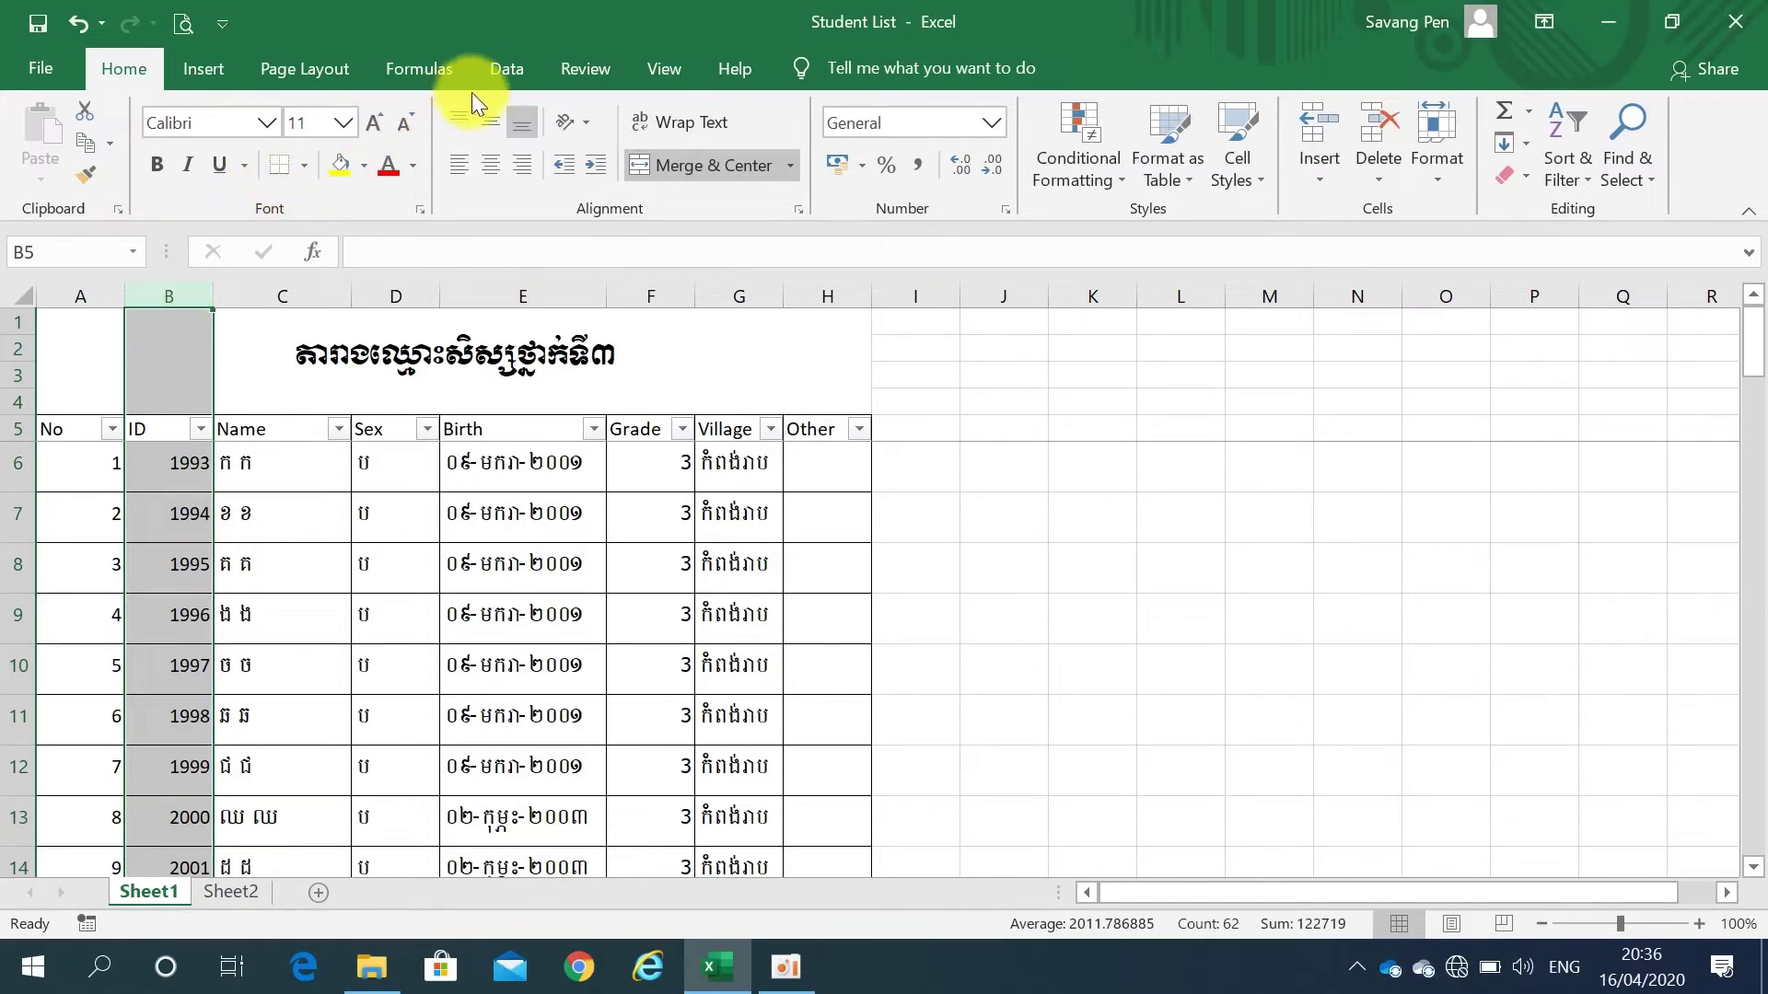
Open Remove Duplicates from the Data tab, expanding the selection to the whole table.
click(505, 70)
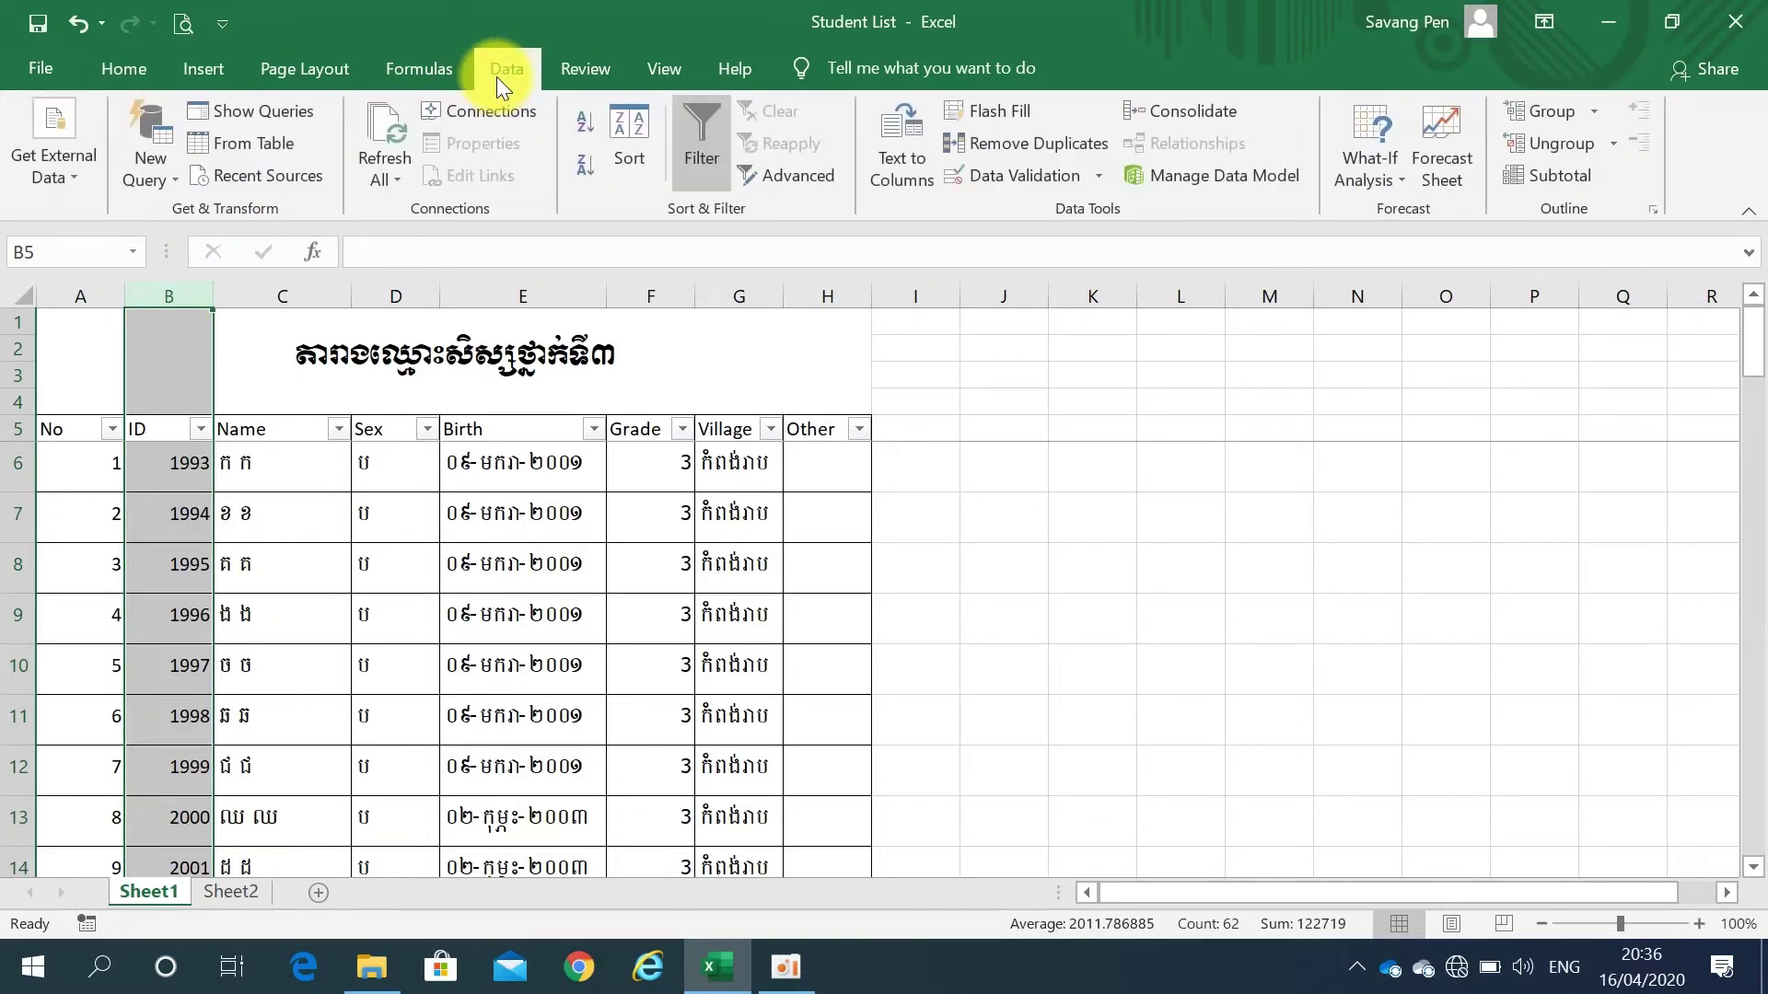
click(985, 147)
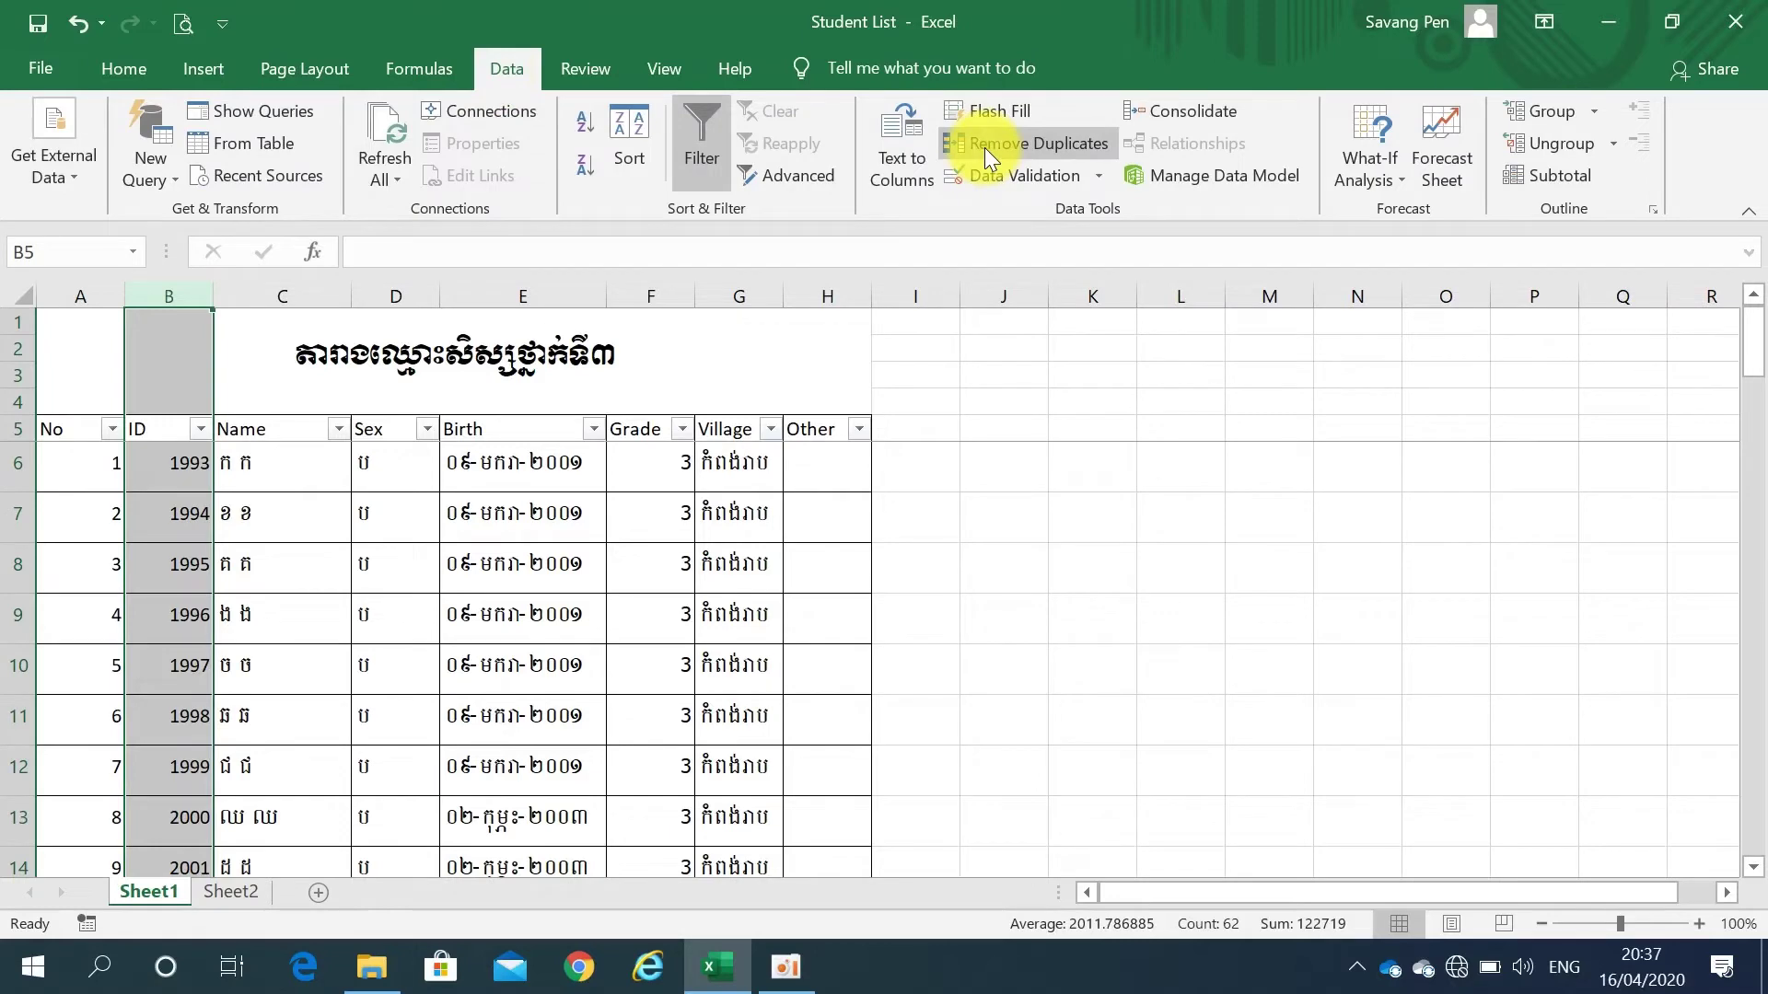
click(786, 403)
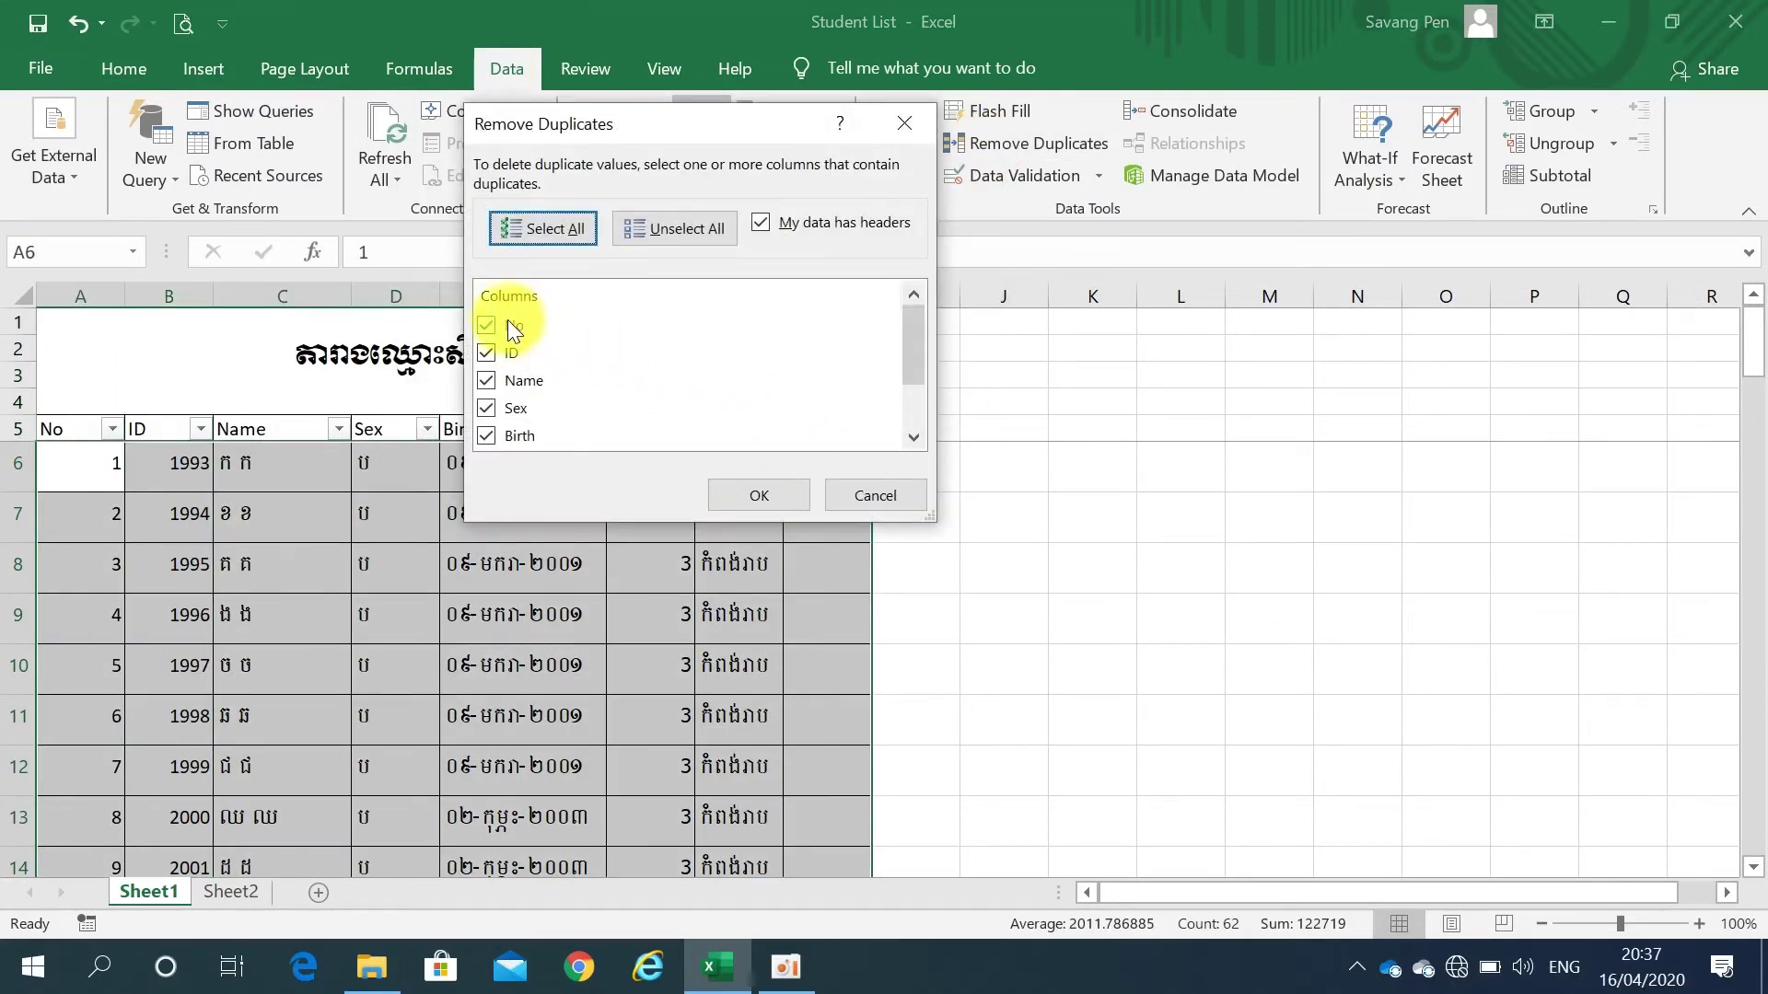
Uncheck No, Name, Sex and Birth so only the ID column is compared.
click(509, 325)
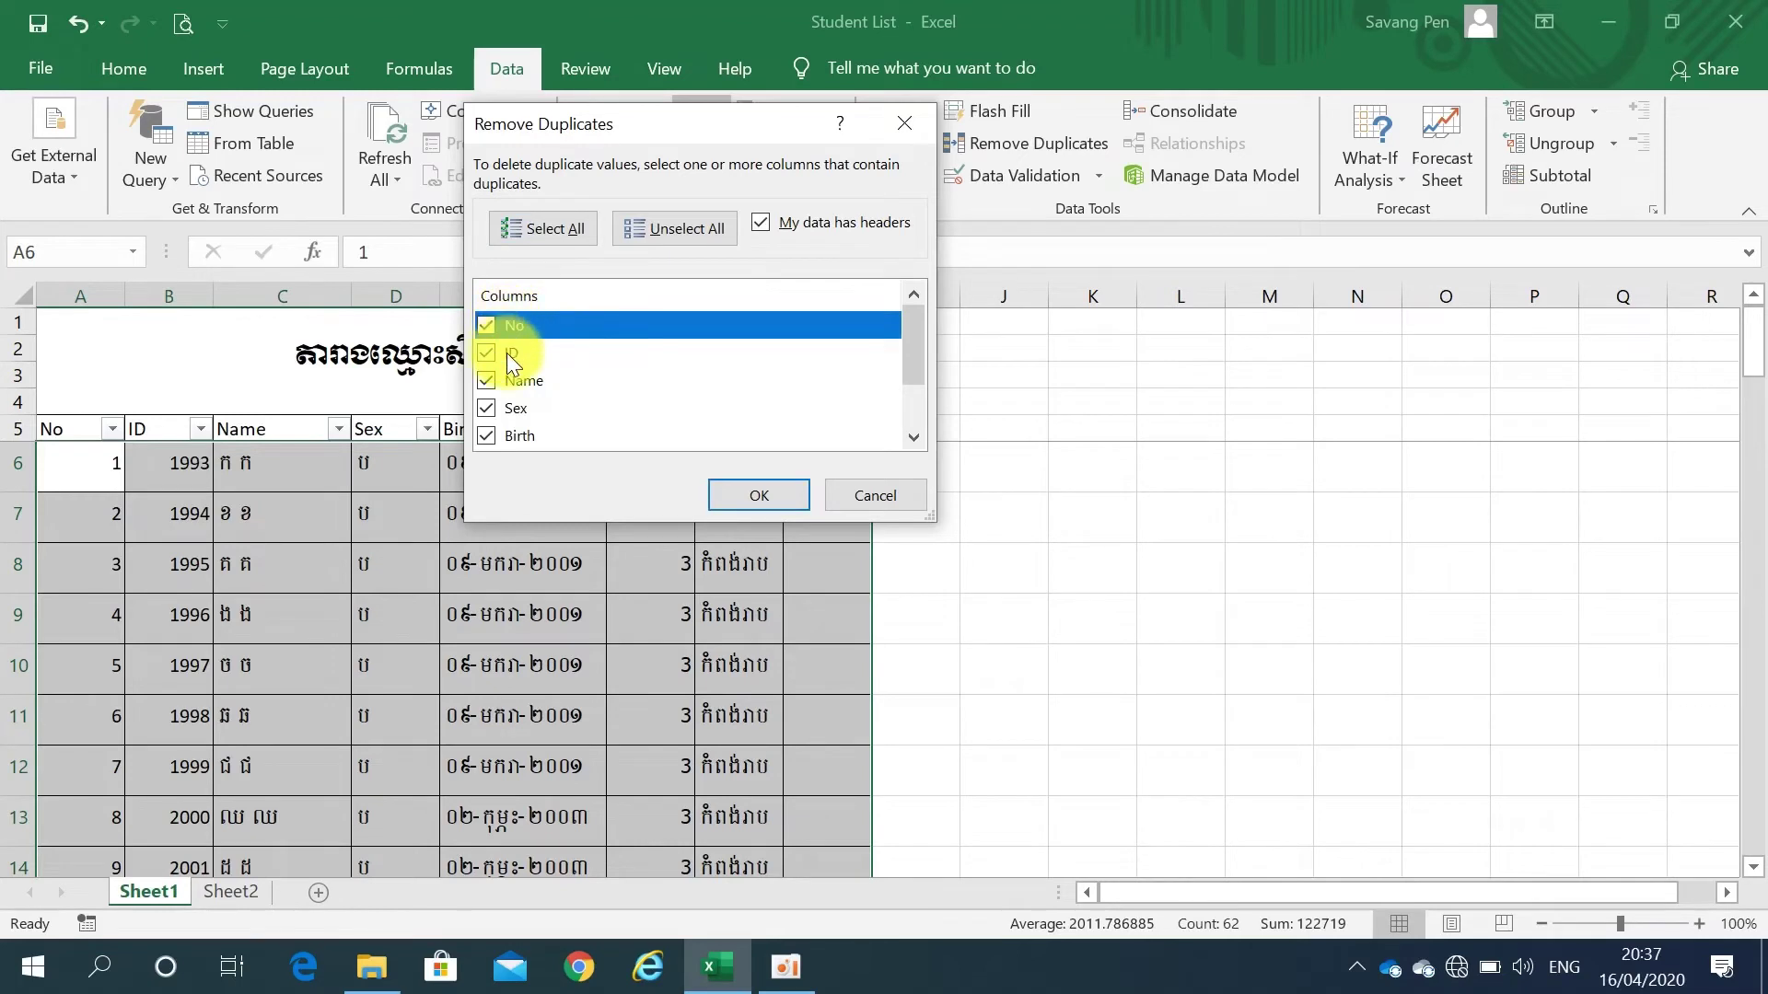
key(space)
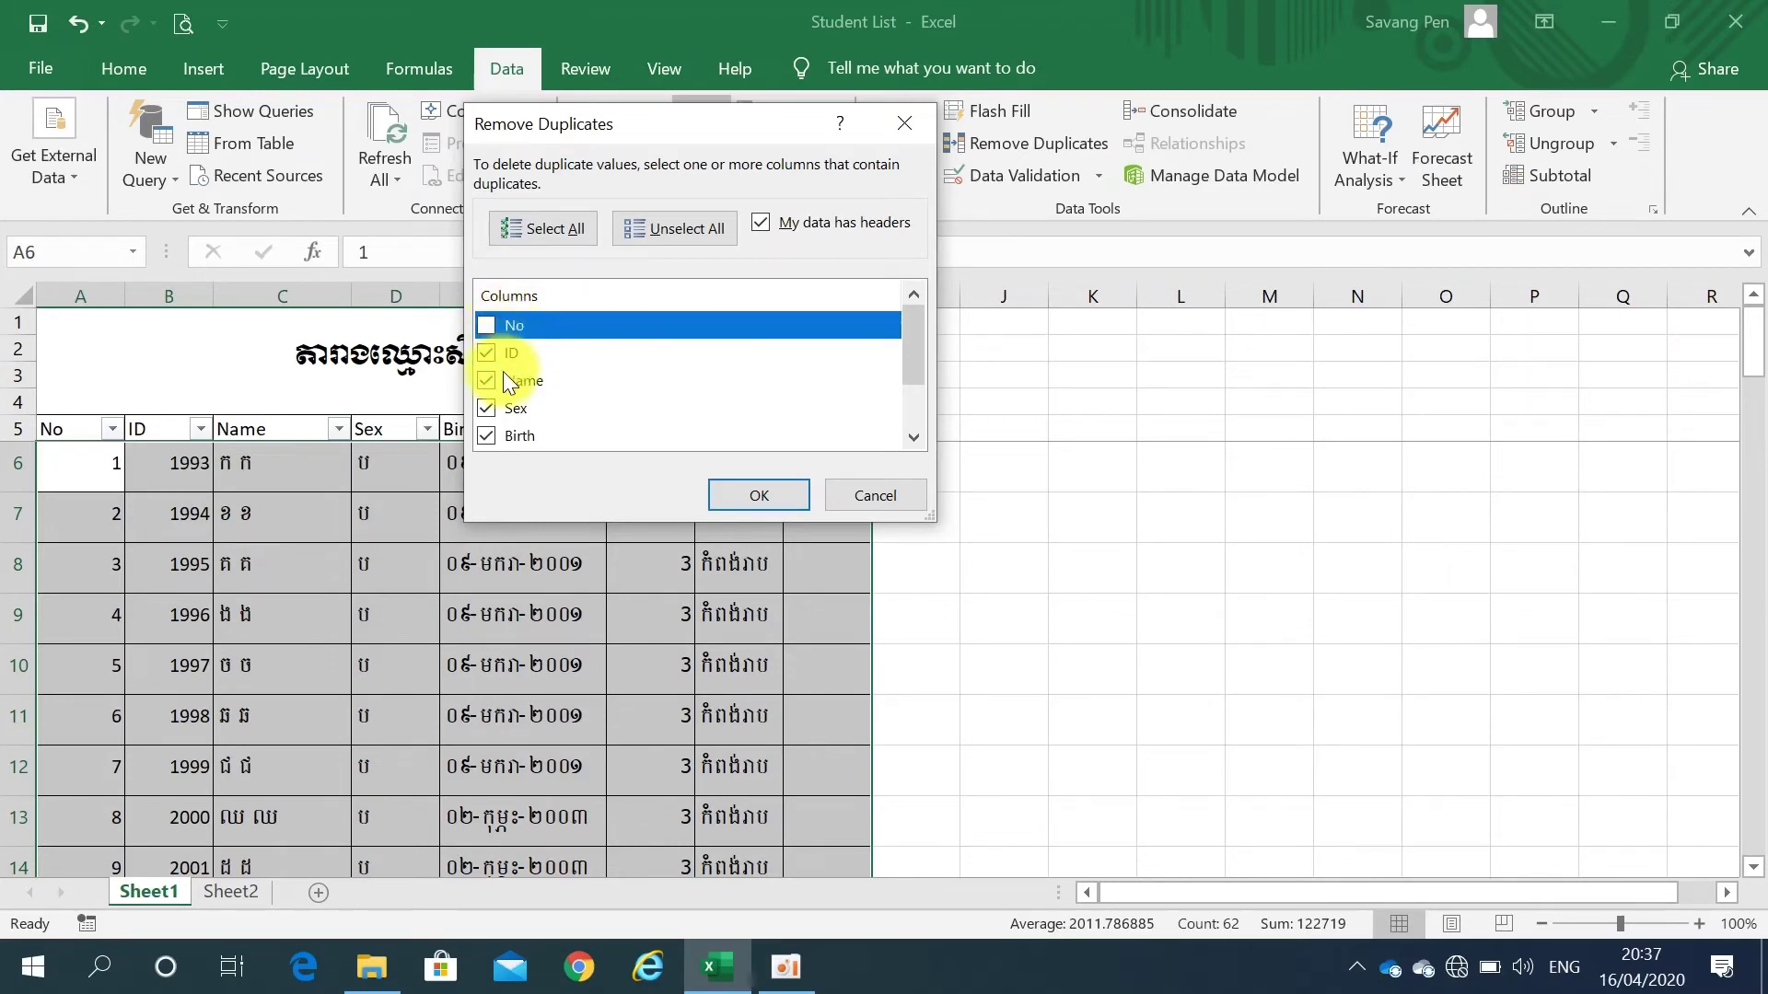
click(509, 381)
click(503, 408)
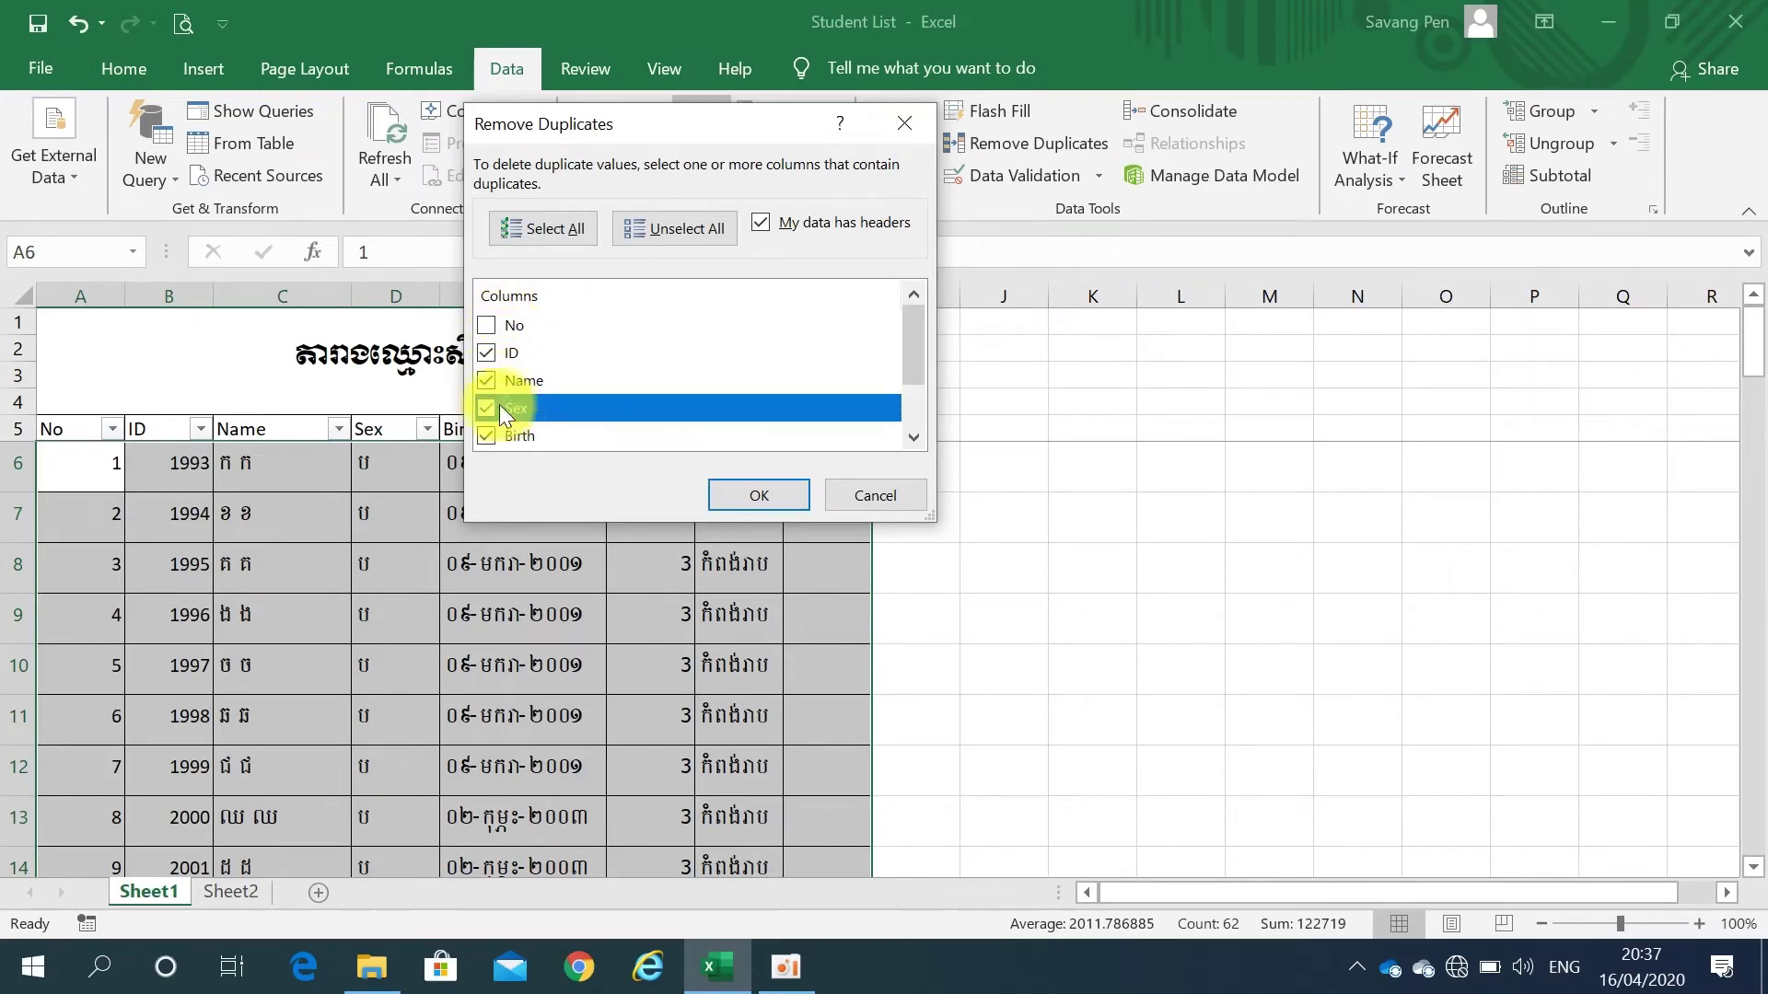
click(484, 379)
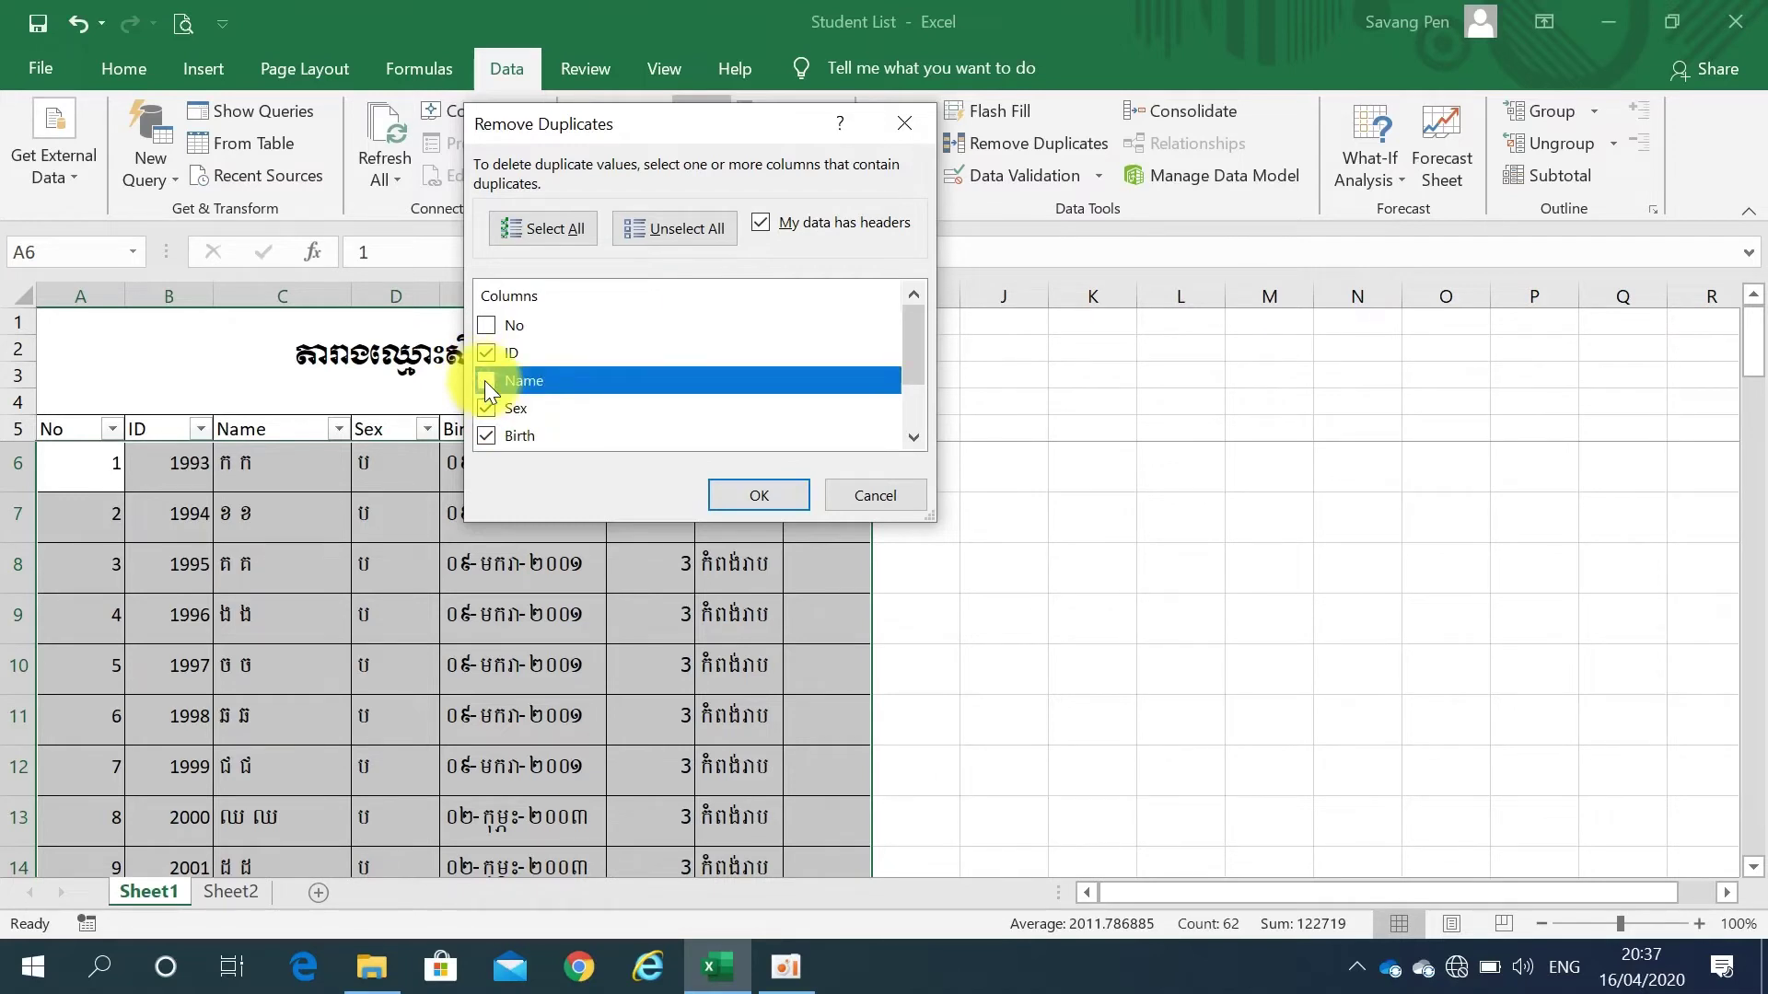
click(485, 408)
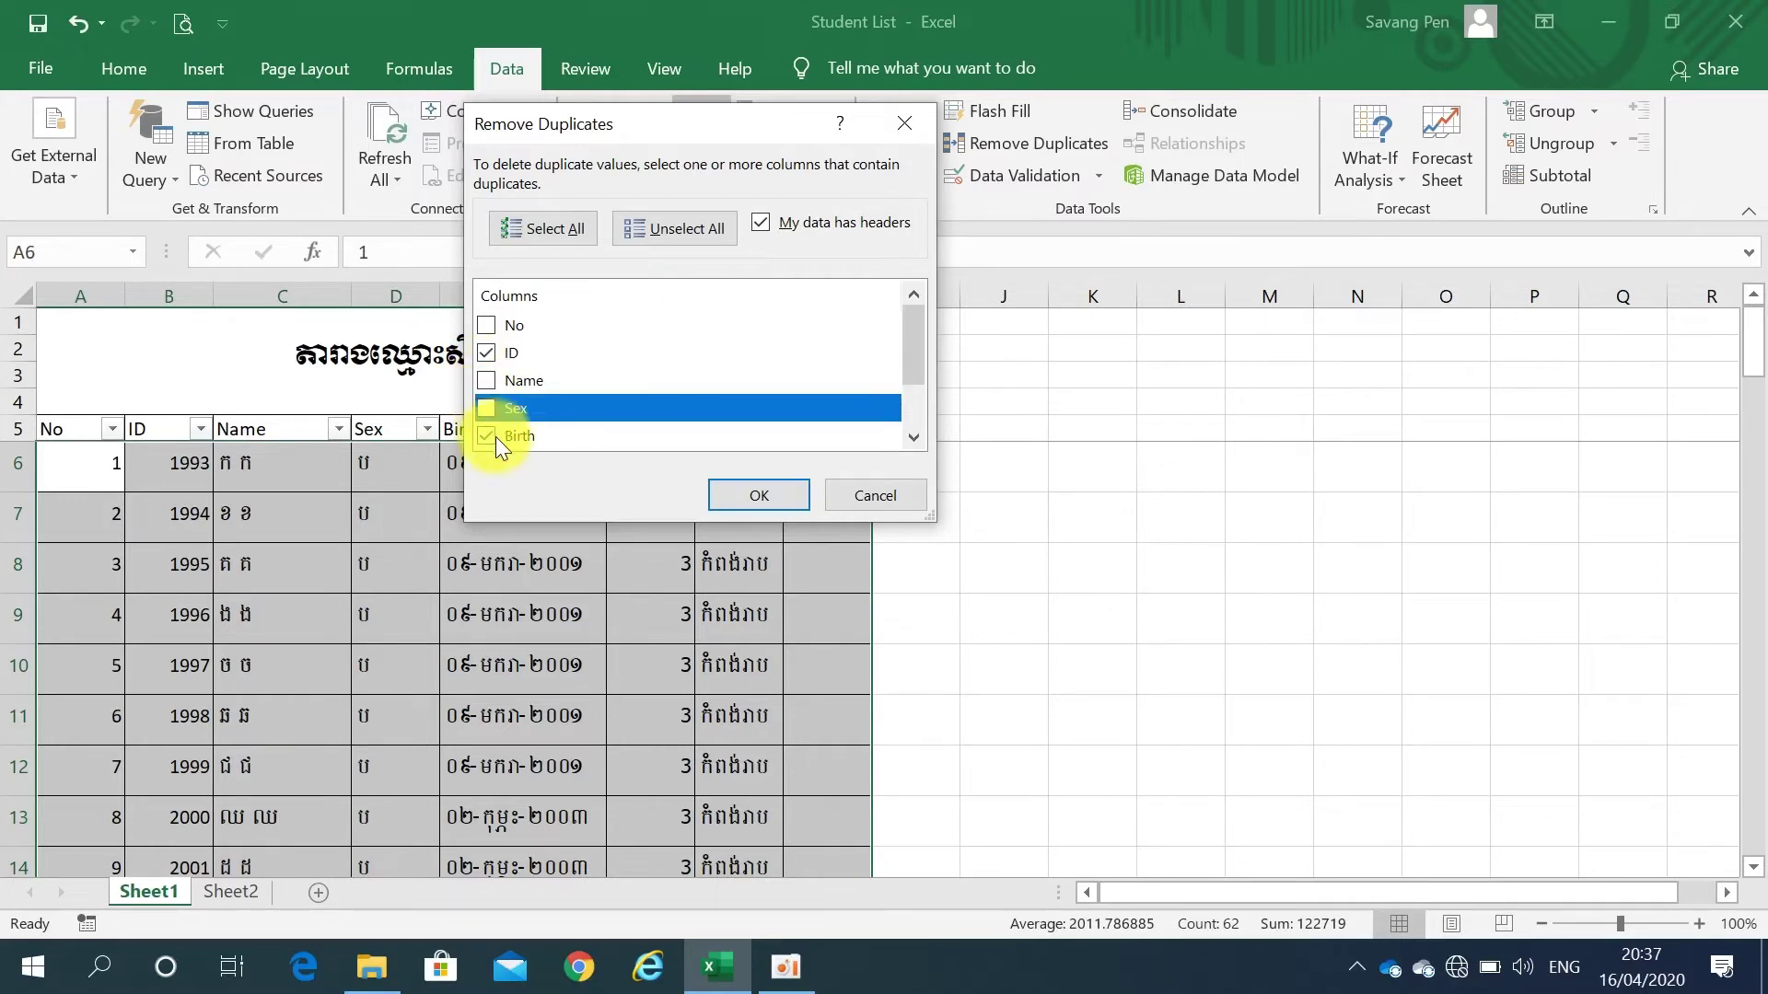
click(495, 436)
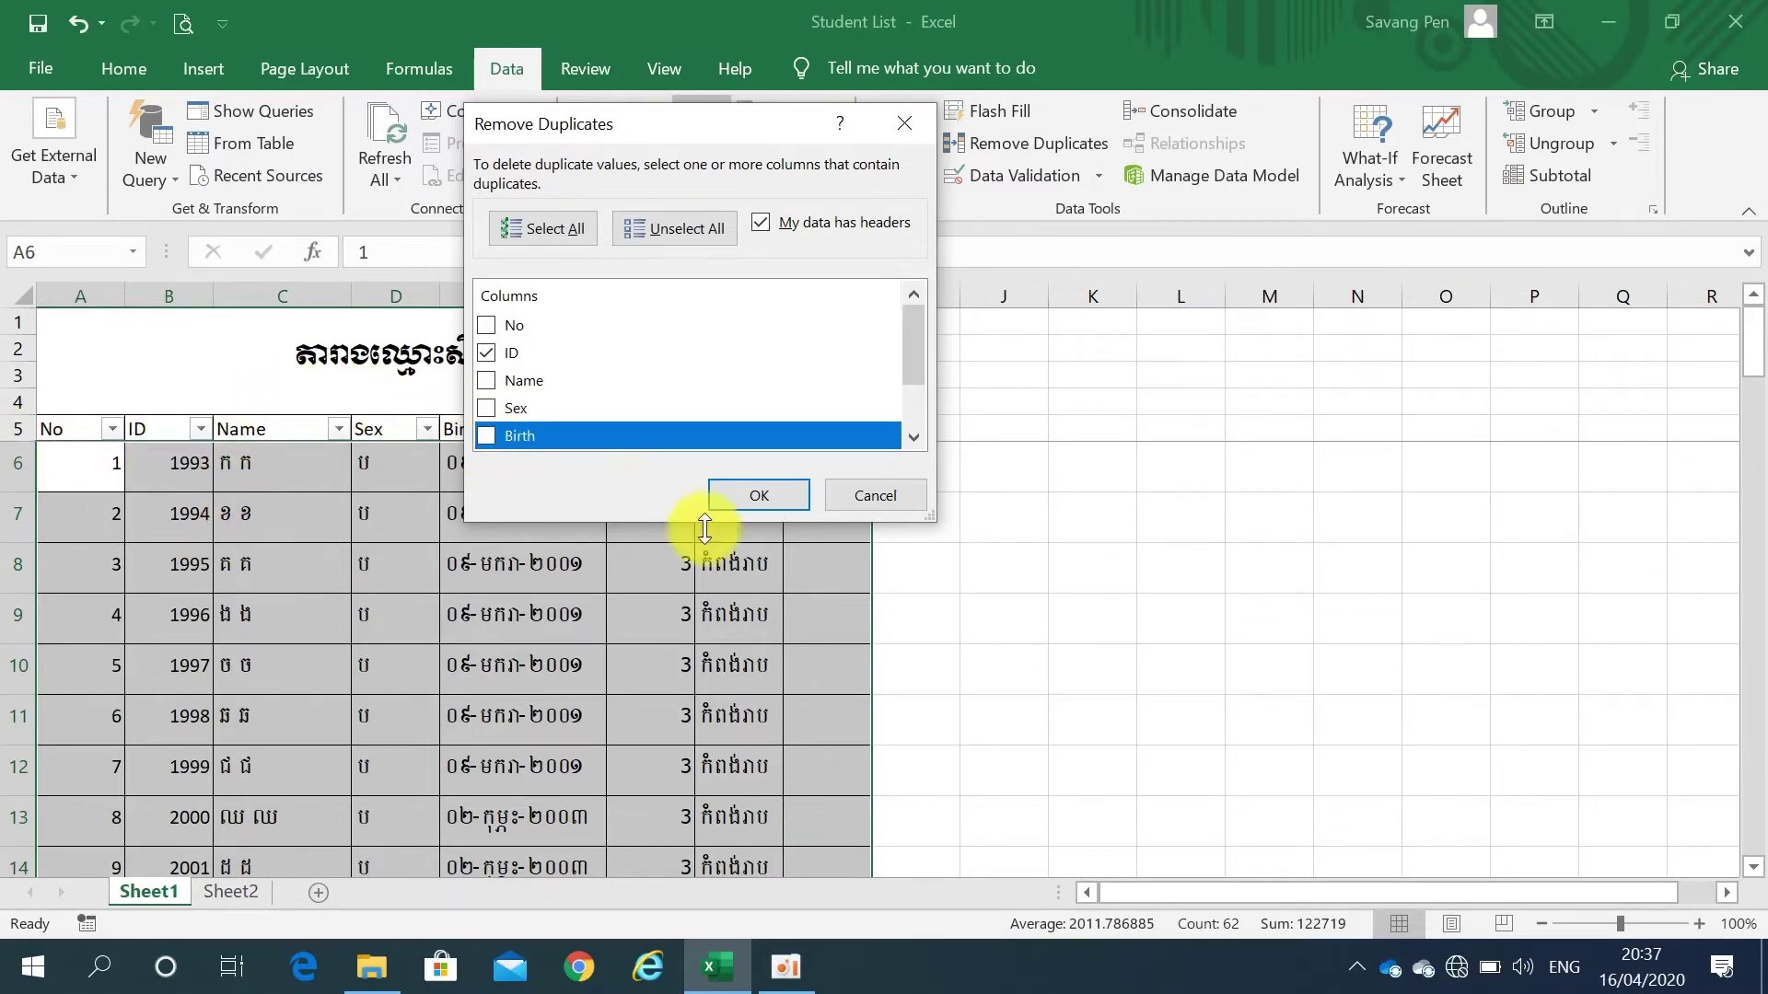
click(486, 351)
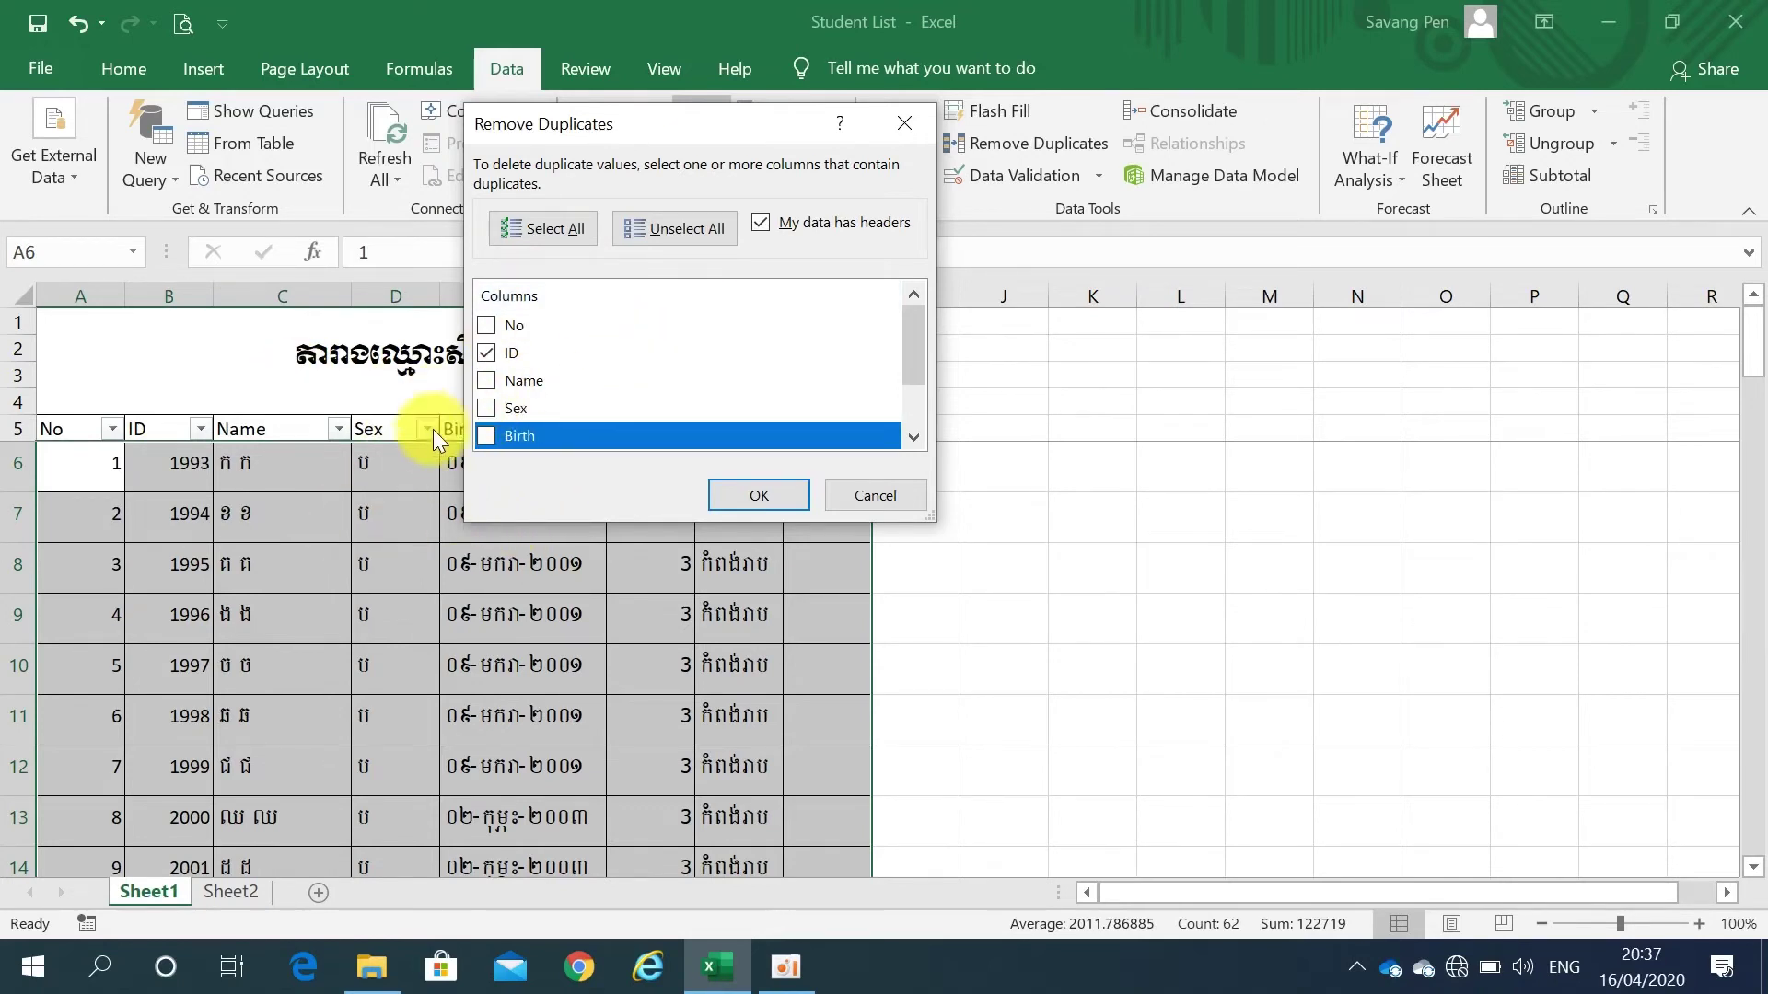
Briefly tick Name and Sex, untick them, then remove duplicates by ID only.
click(493, 379)
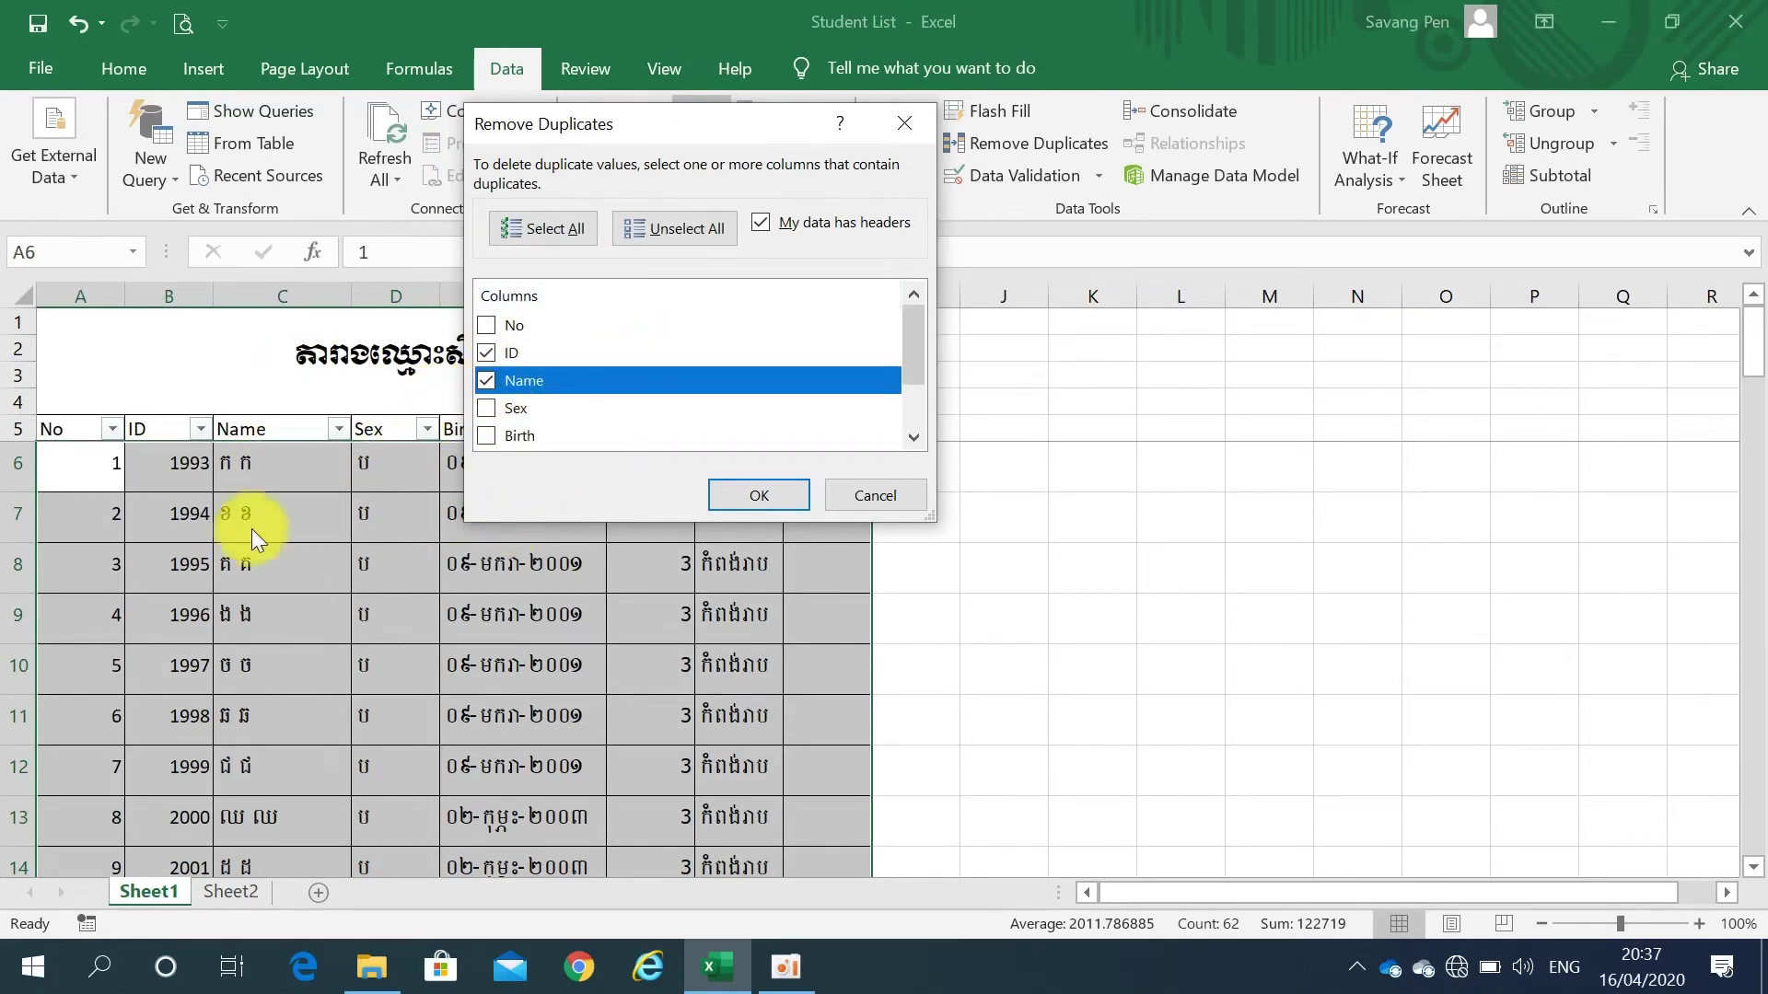
click(488, 412)
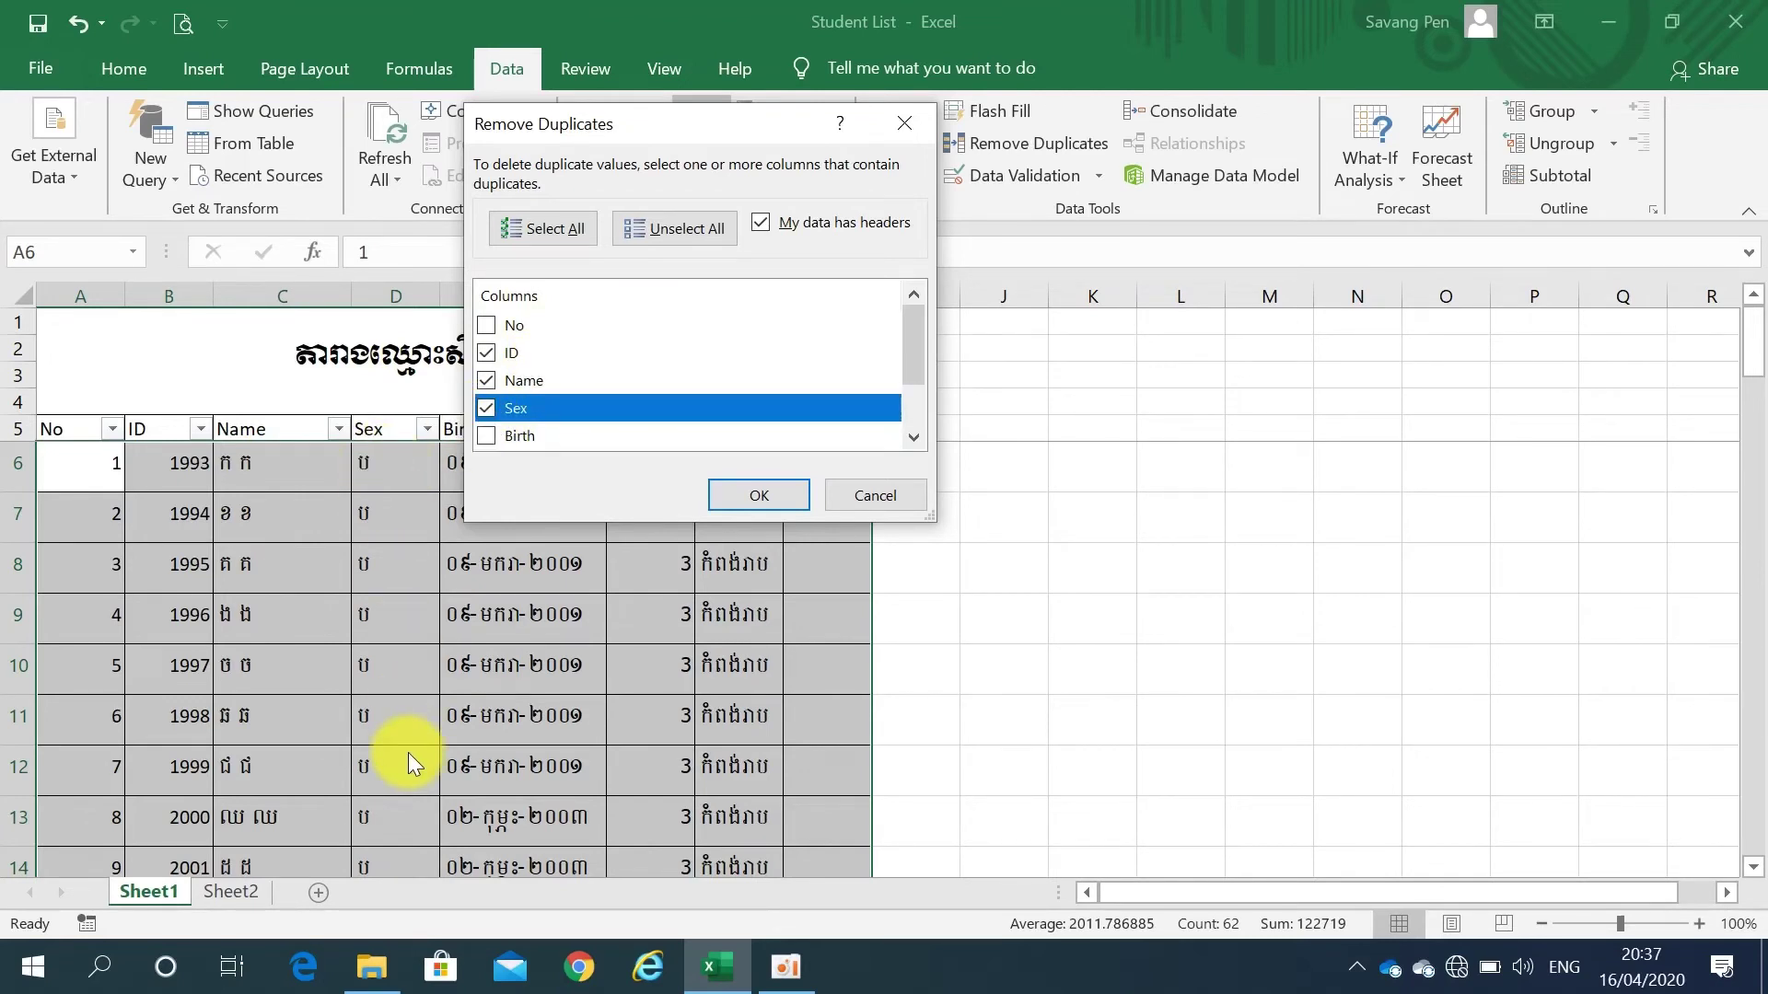
click(485, 383)
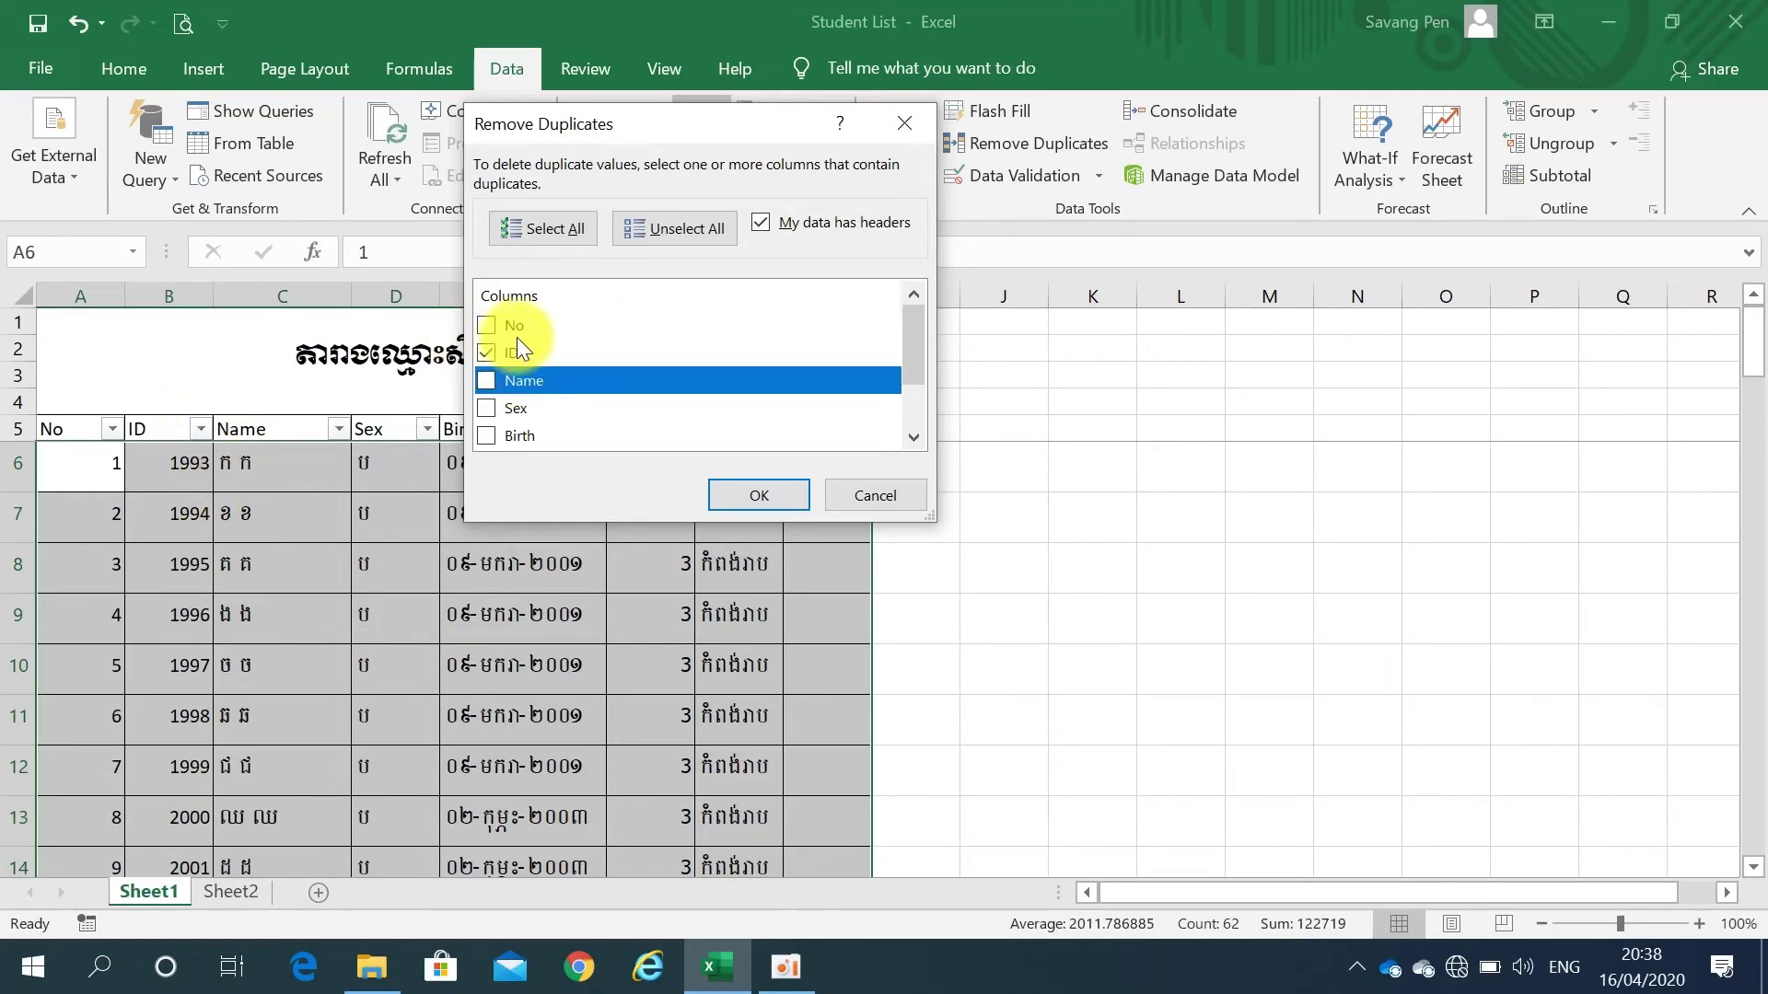
click(742, 490)
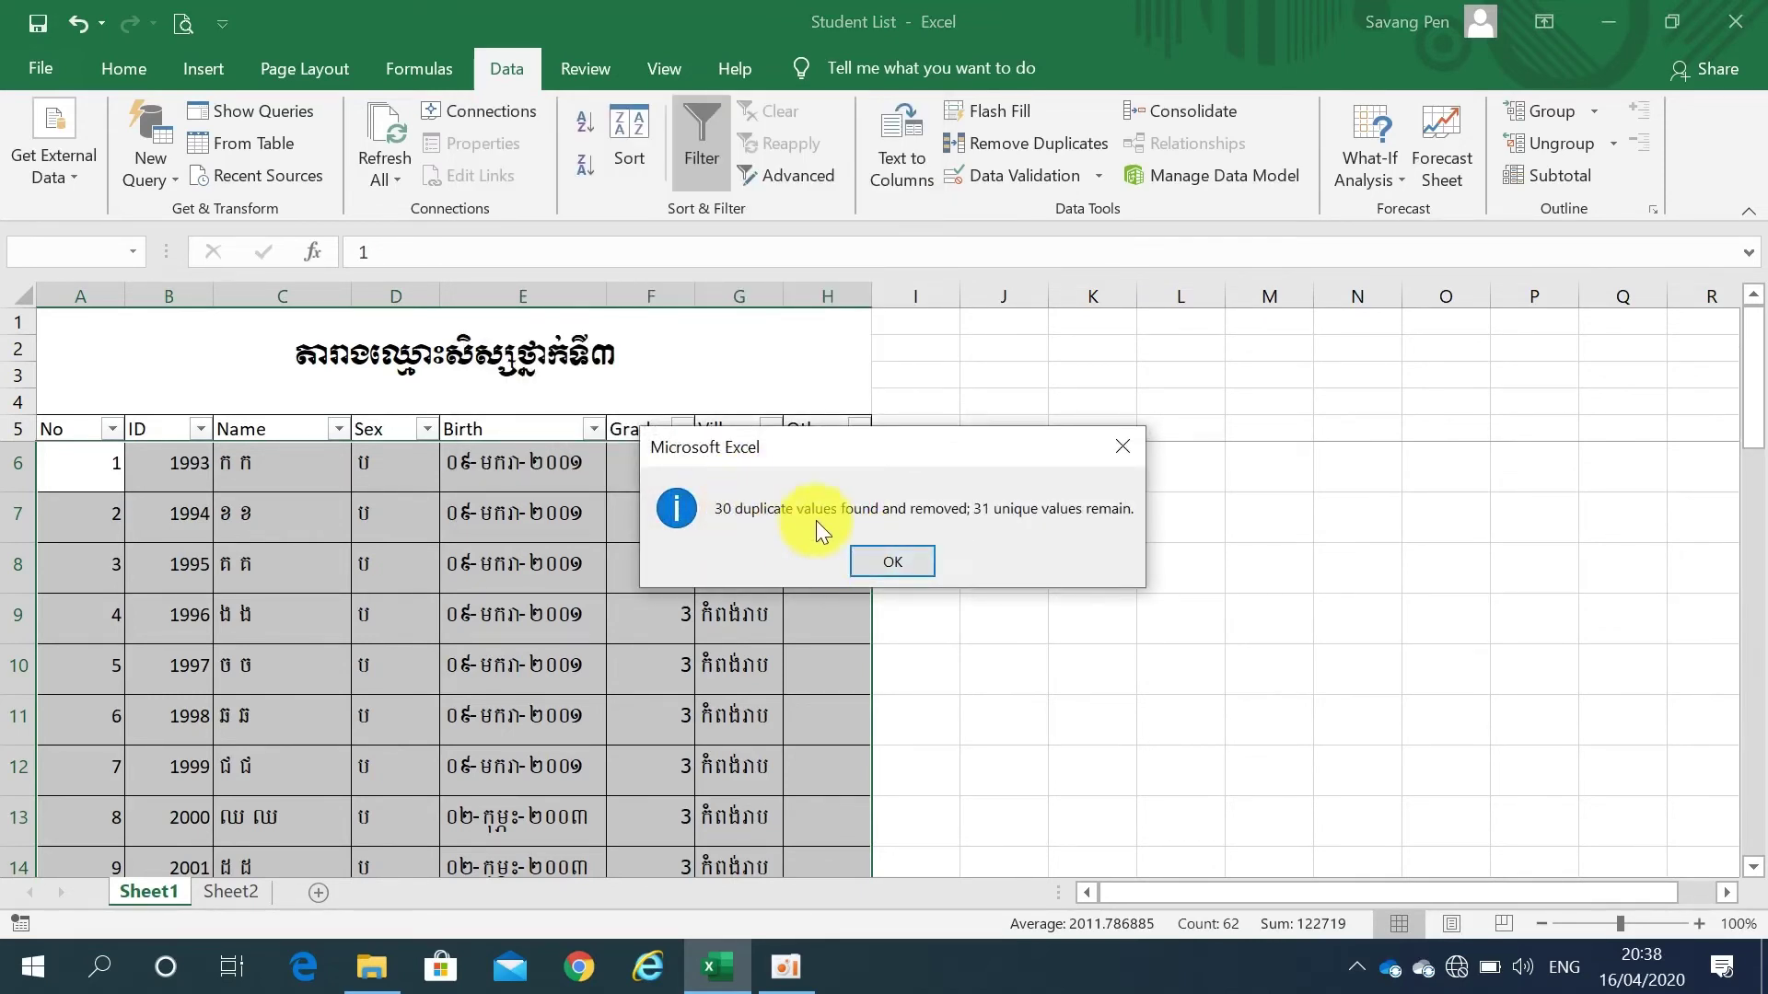
Dismiss the 30 removed / 31 unique report and scroll through to verify 31 students remain.
click(891, 560)
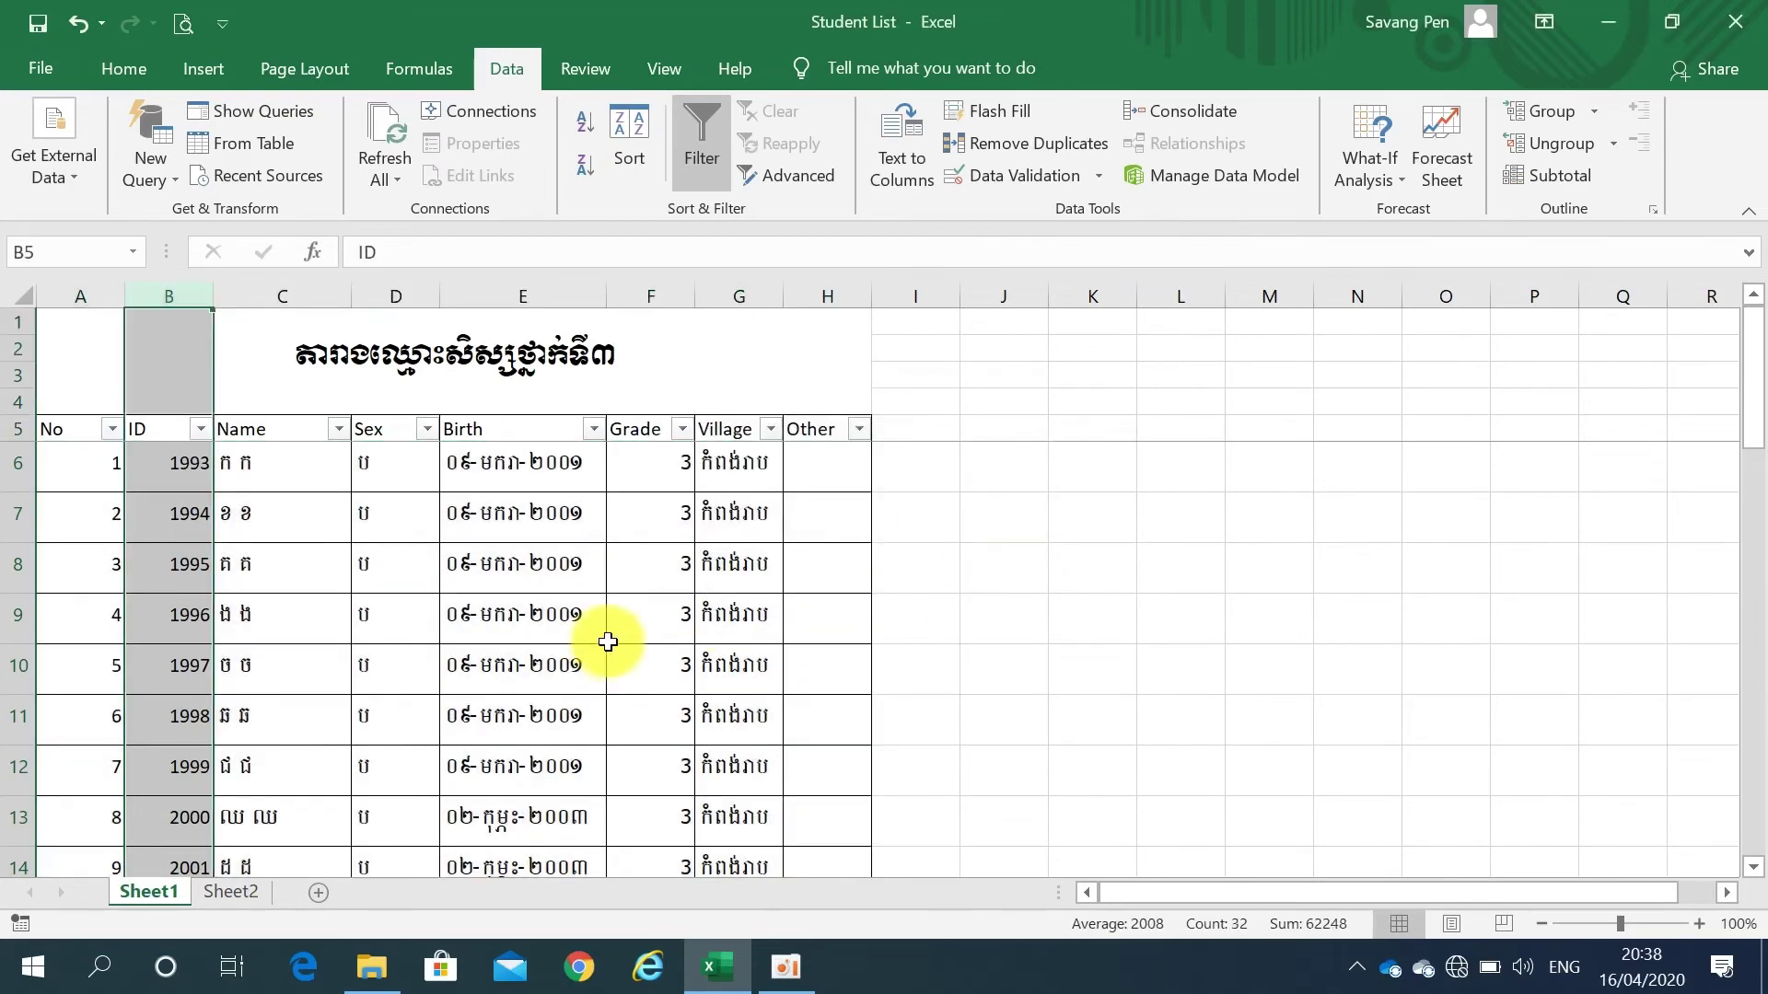
scroll(603, 643, down, 3)
scroll(603, 643, down, 5)
scroll(603, 643, down, 5)
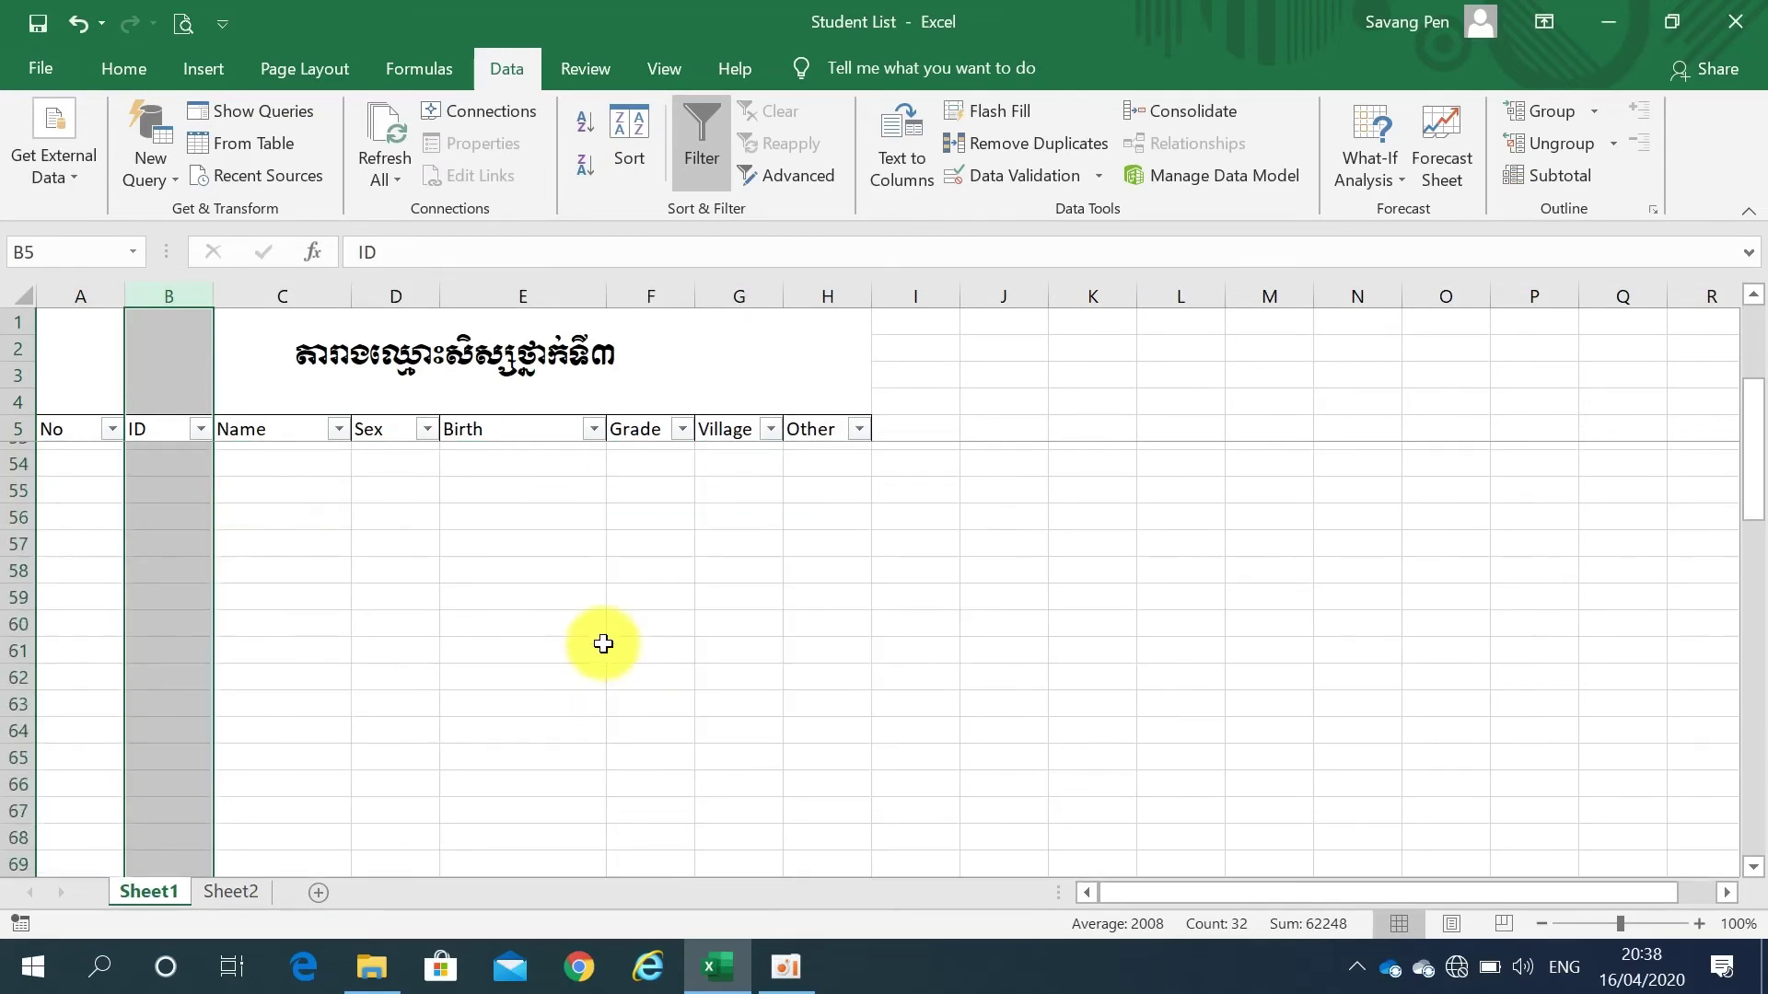
scroll(604, 643, up, 3)
scroll(604, 642, up, 1)
scroll(603, 643, up, 1)
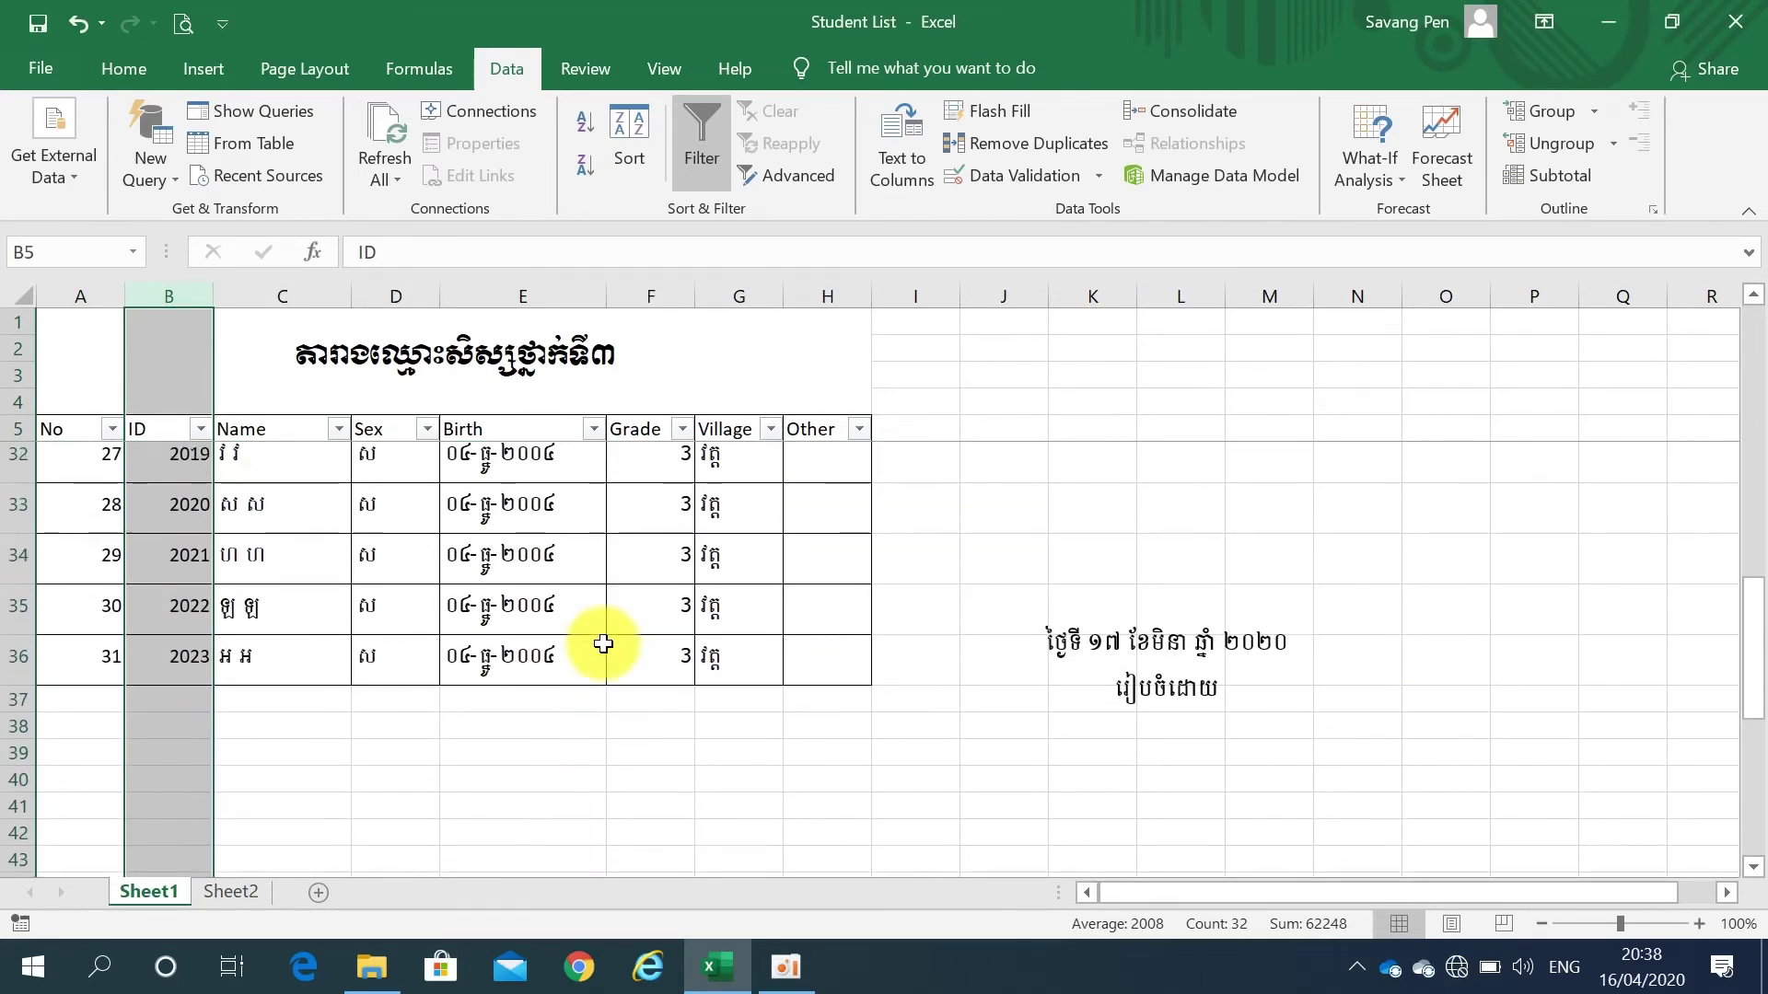
scroll(603, 643, down, 1)
scroll(603, 642, up, 1)
scroll(603, 643, up, 1)
scroll(603, 643, up, 1)
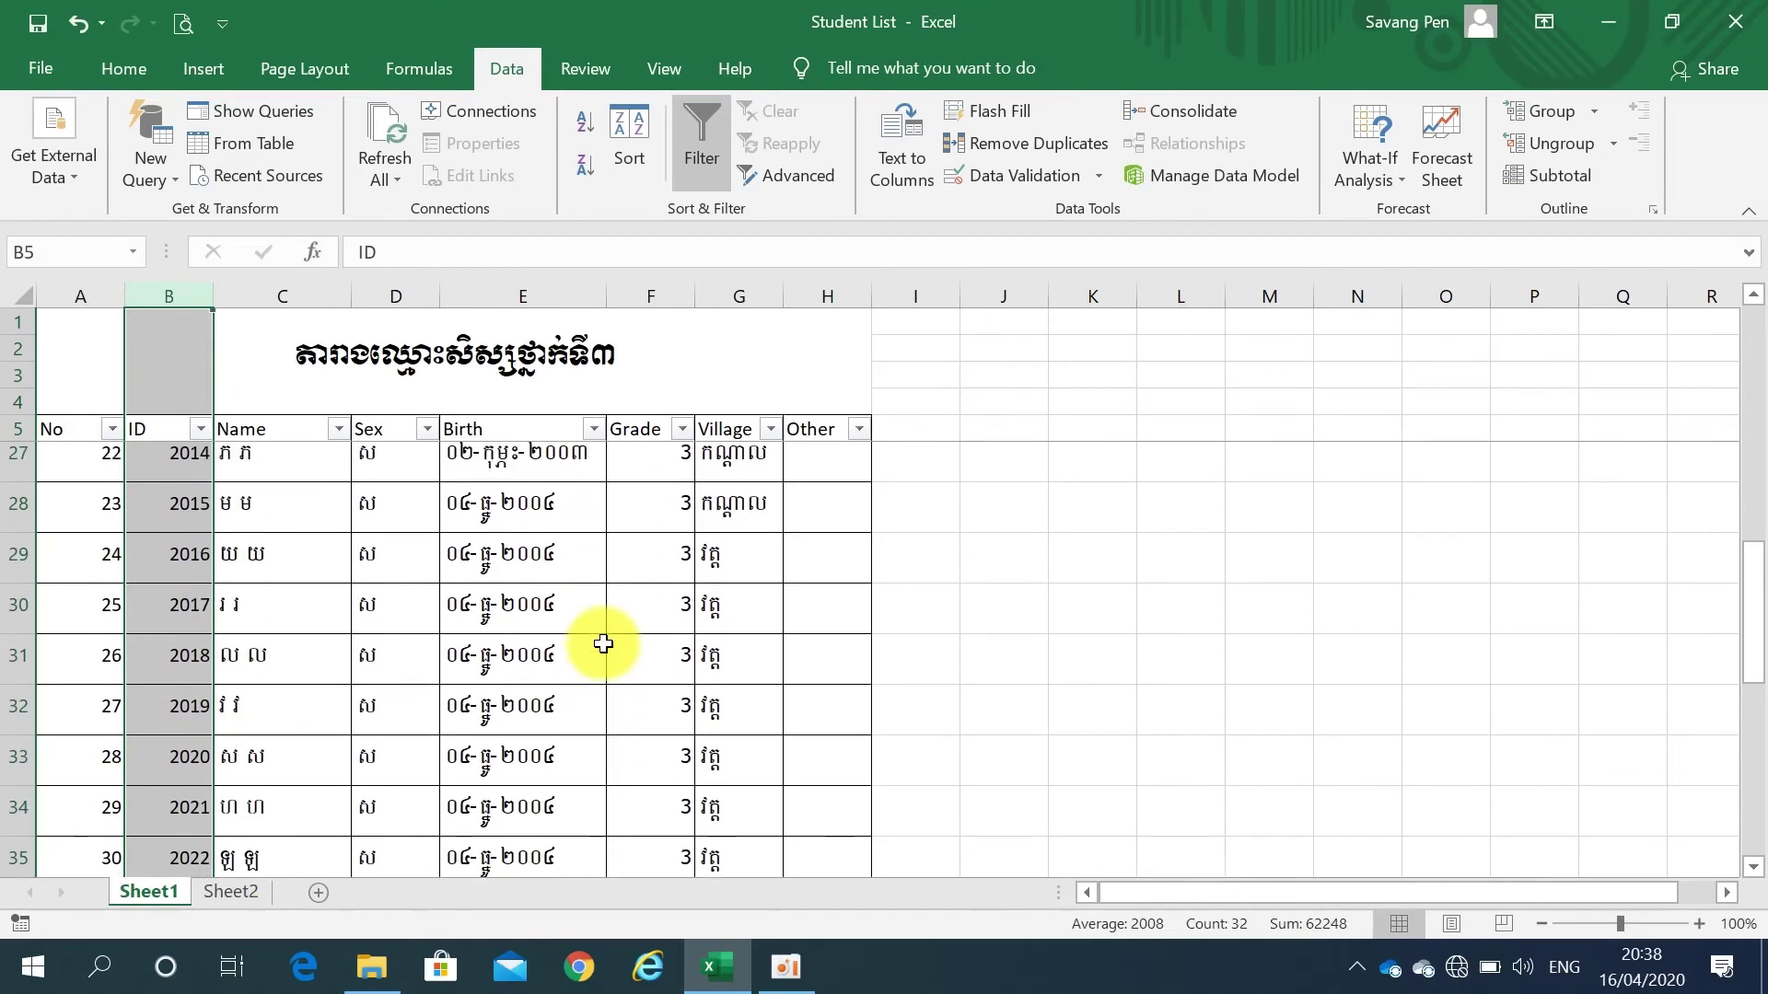
scroll(603, 643, up, 2)
scroll(603, 643, up, 2)
scroll(604, 642, up, 5)
scroll(603, 643, up, 1)
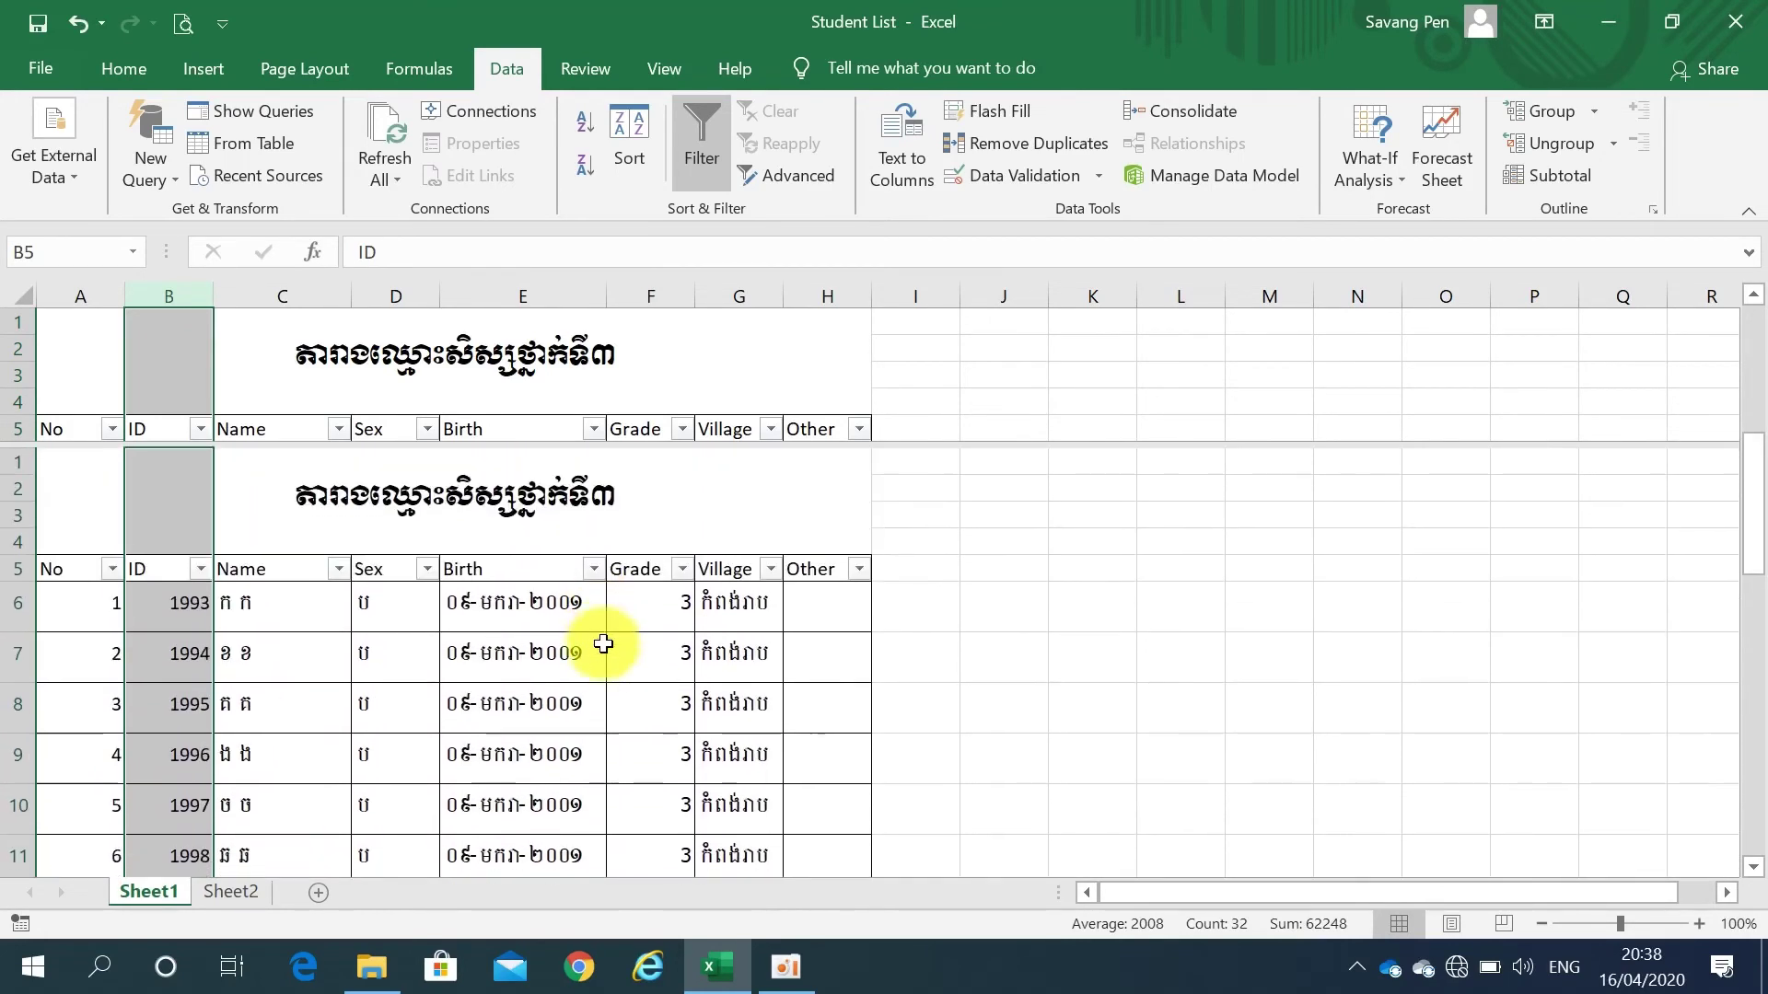
scroll(603, 642, down, 10)
scroll(603, 643, down, 1)
scroll(603, 643, up, 1)
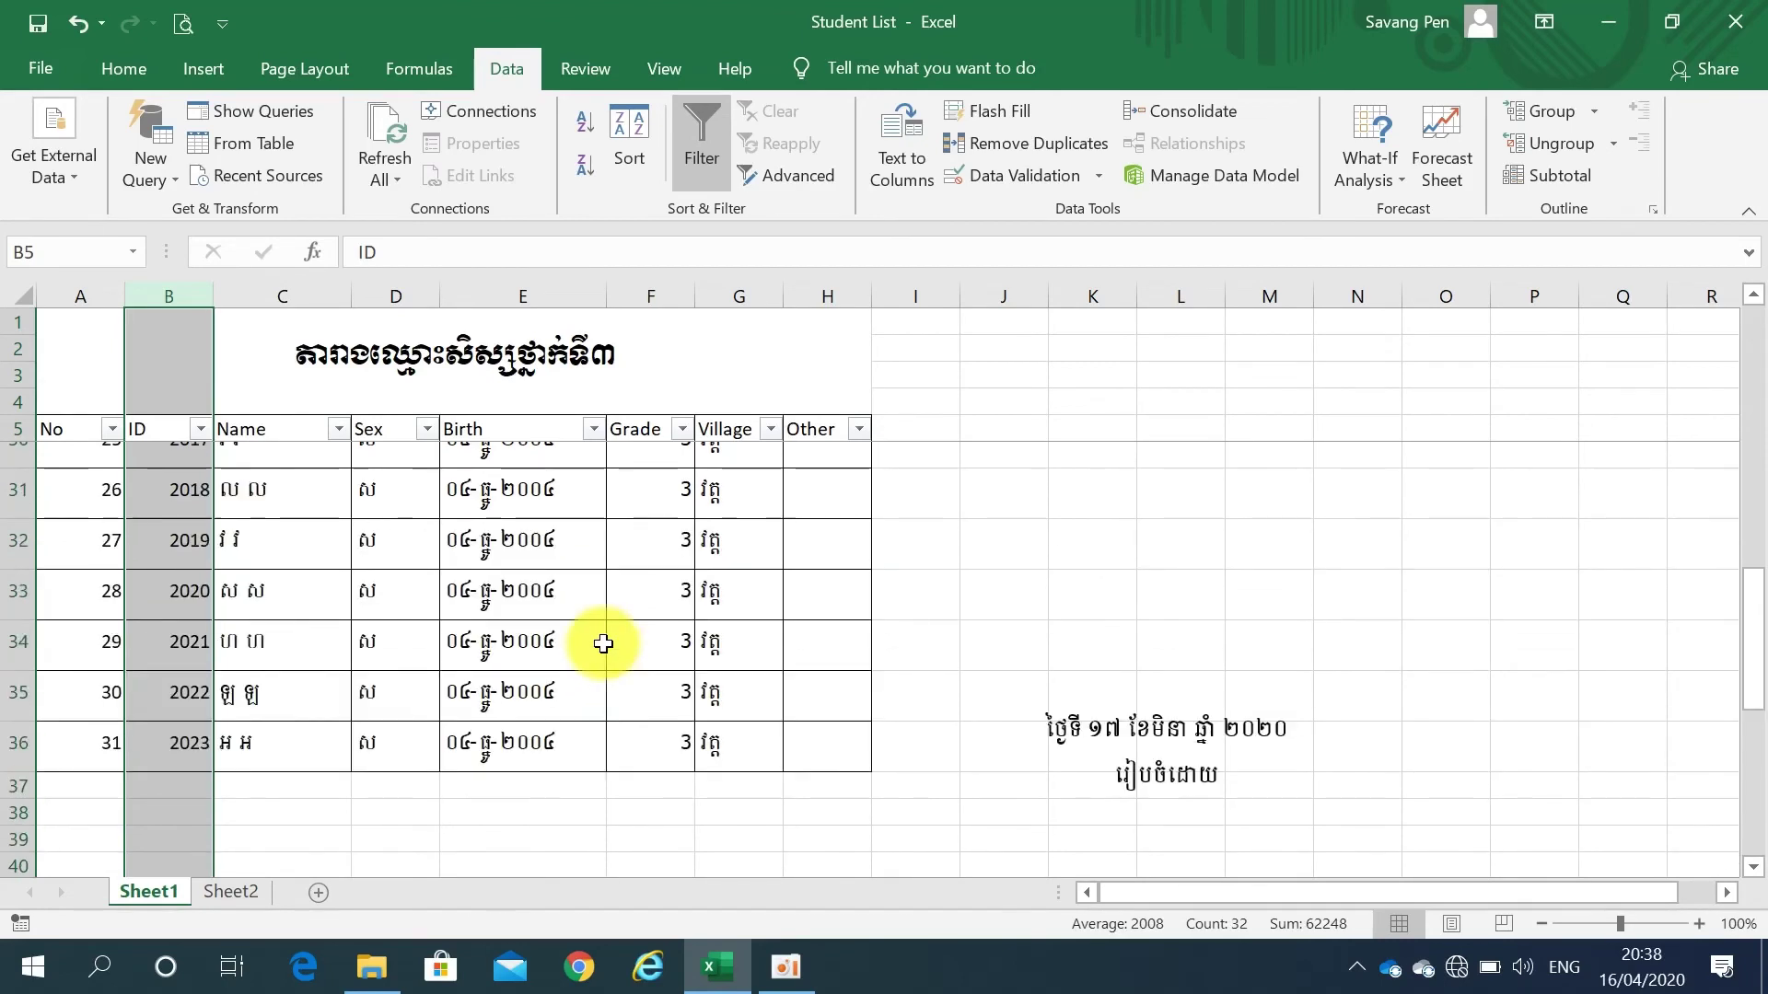
scroll(603, 642, up, 1)
scroll(604, 643, up, 9)
scroll(603, 643, down, 2)
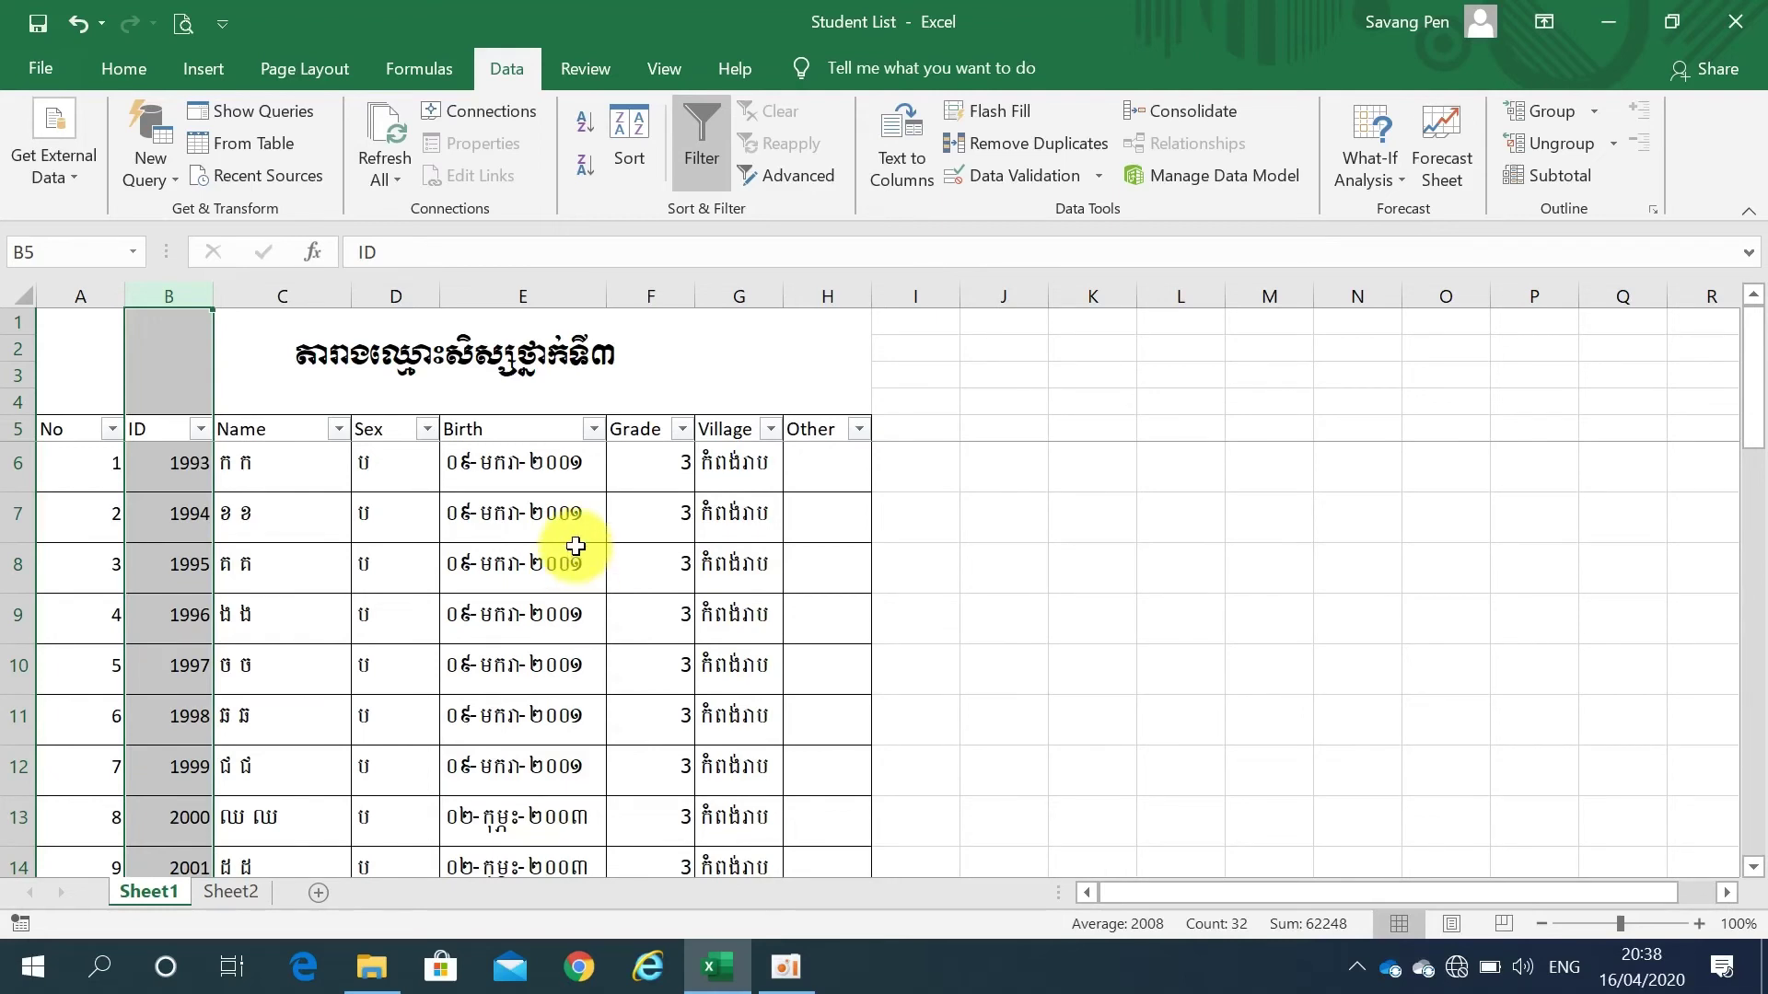
scroll(580, 544, down, 3)
scroll(575, 546, down, 2)
scroll(575, 546, up, 5)
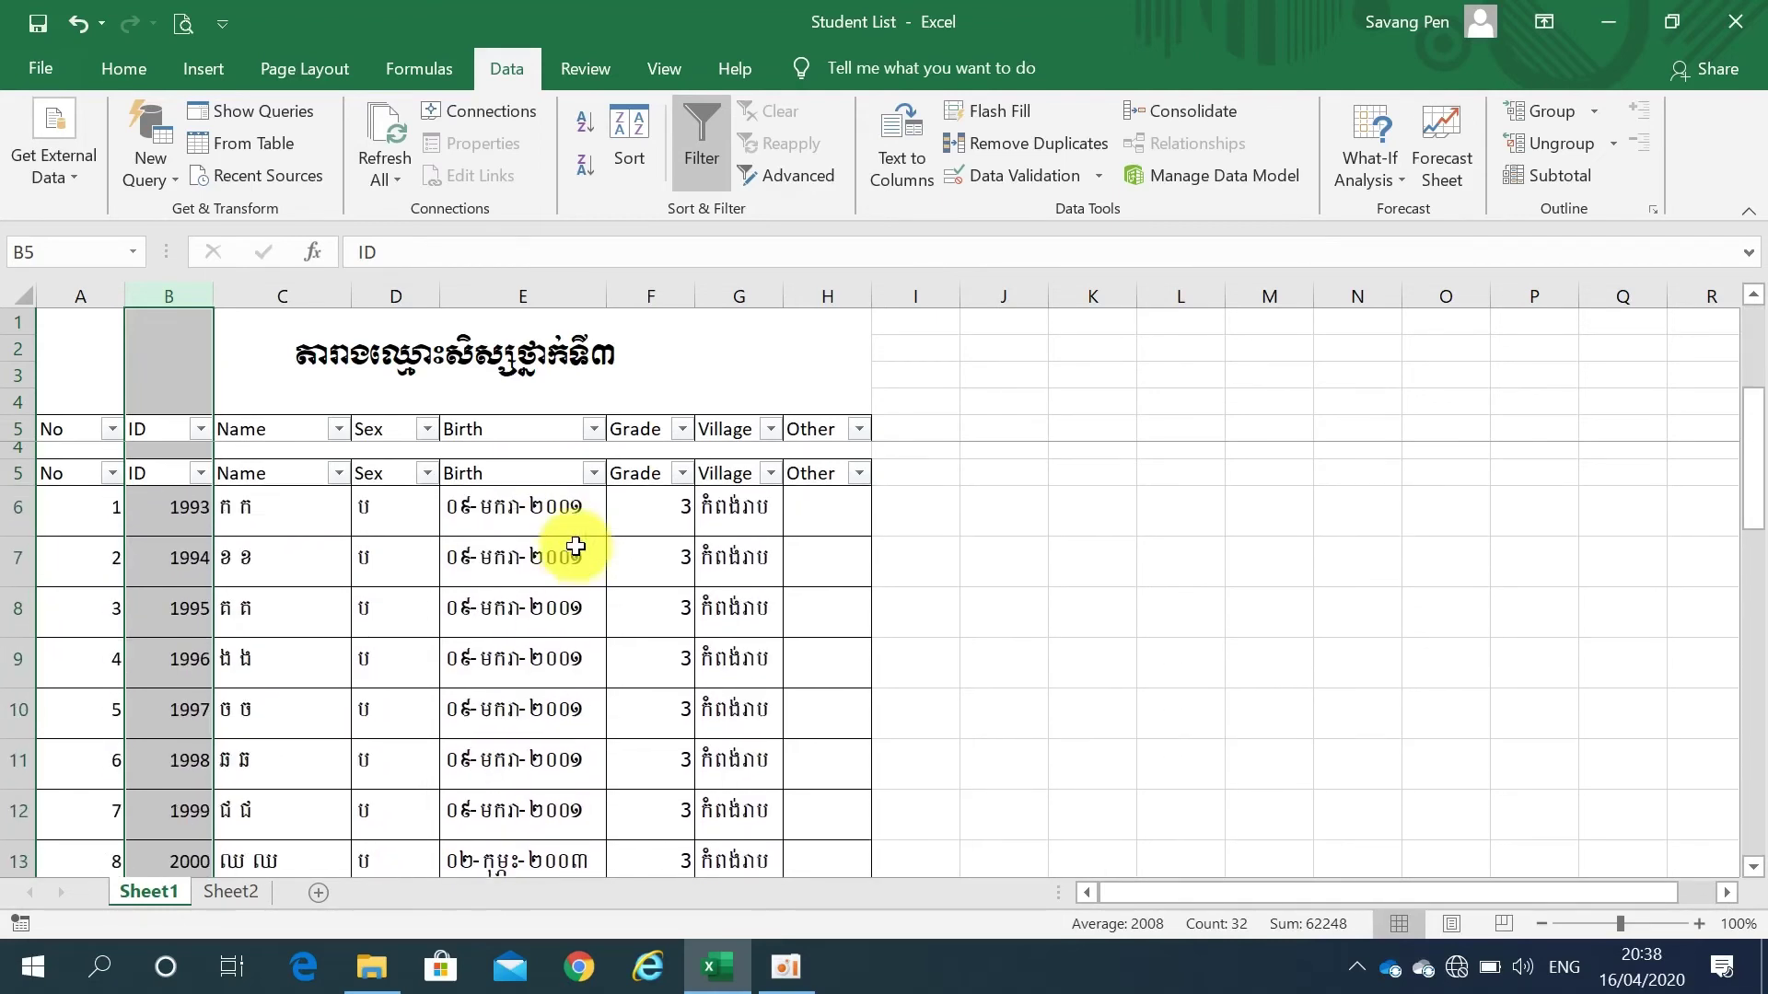
scroll(576, 546, up, 2)
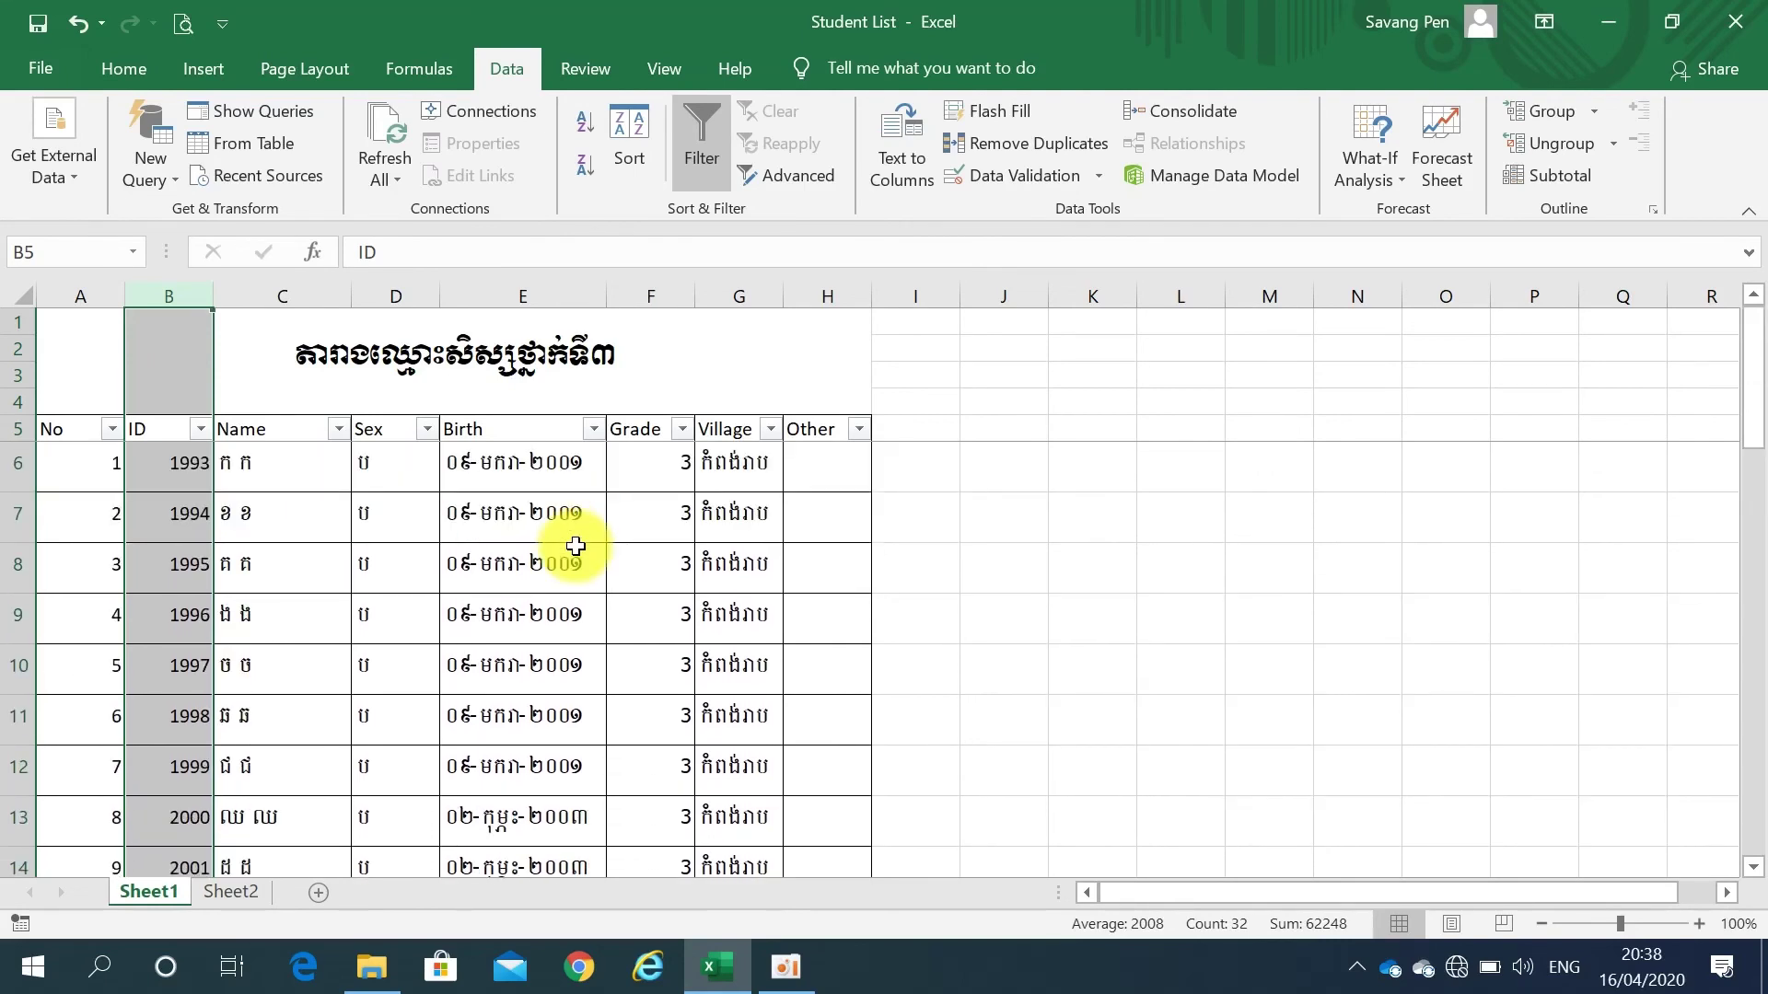
click(9, 429)
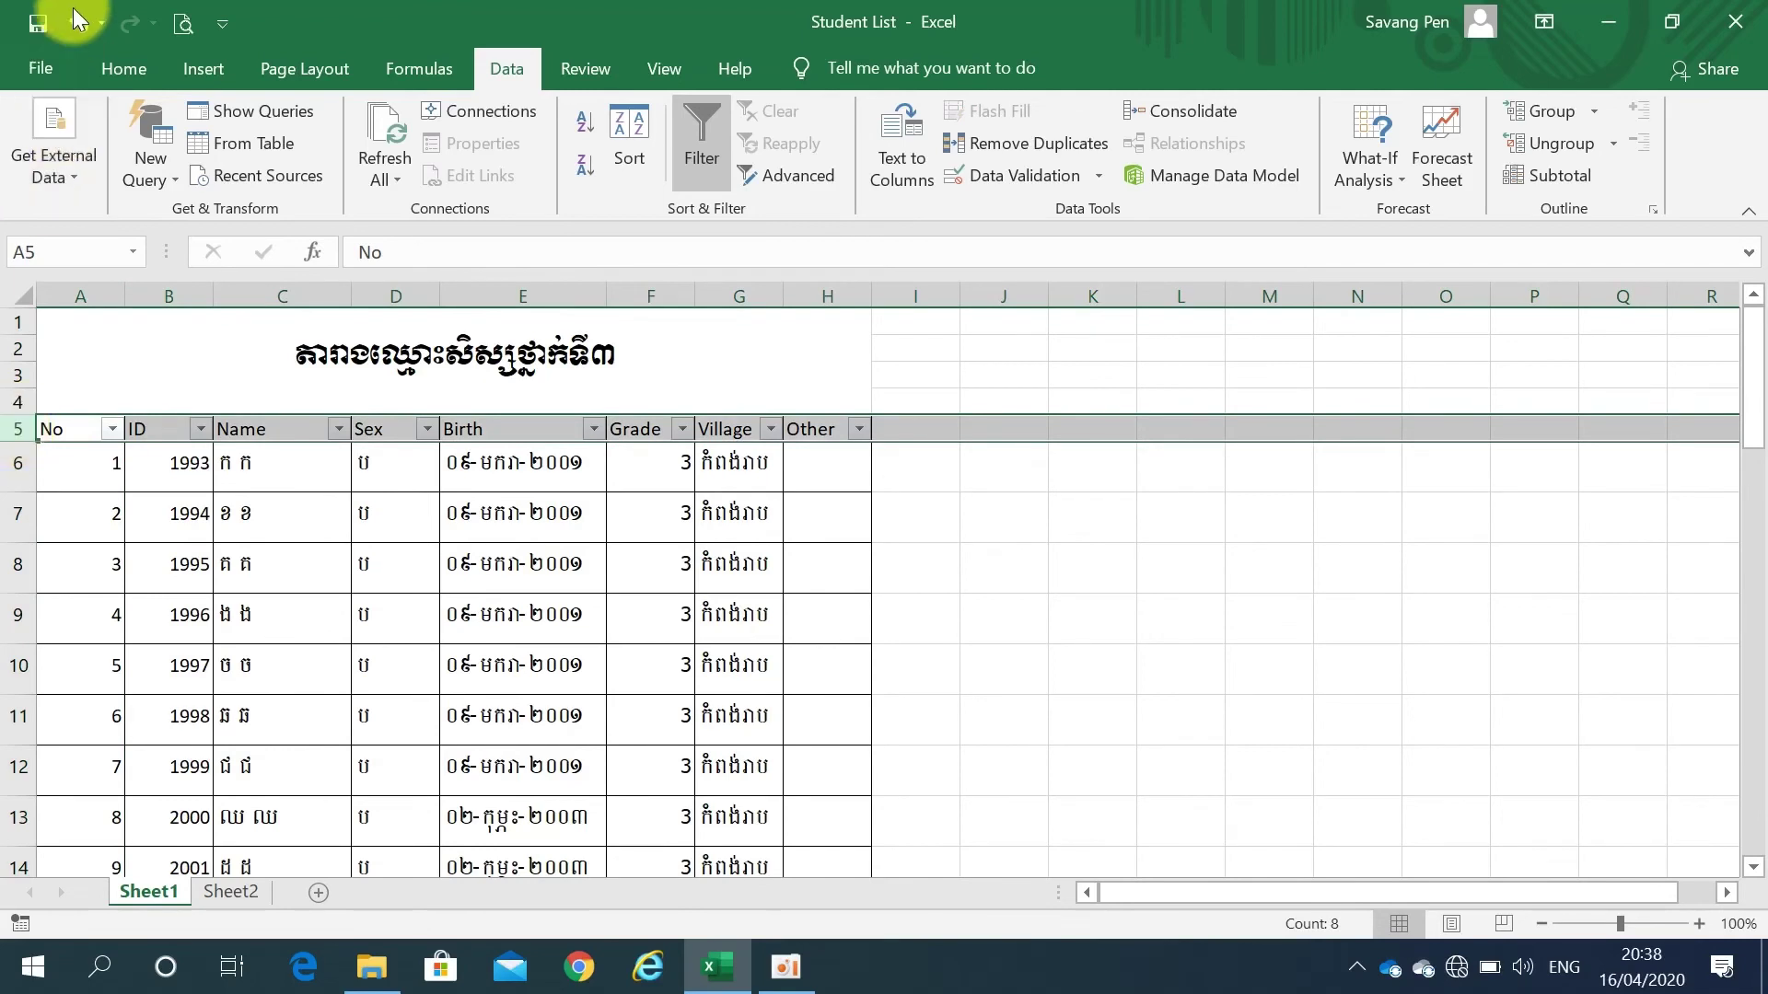
click(125, 55)
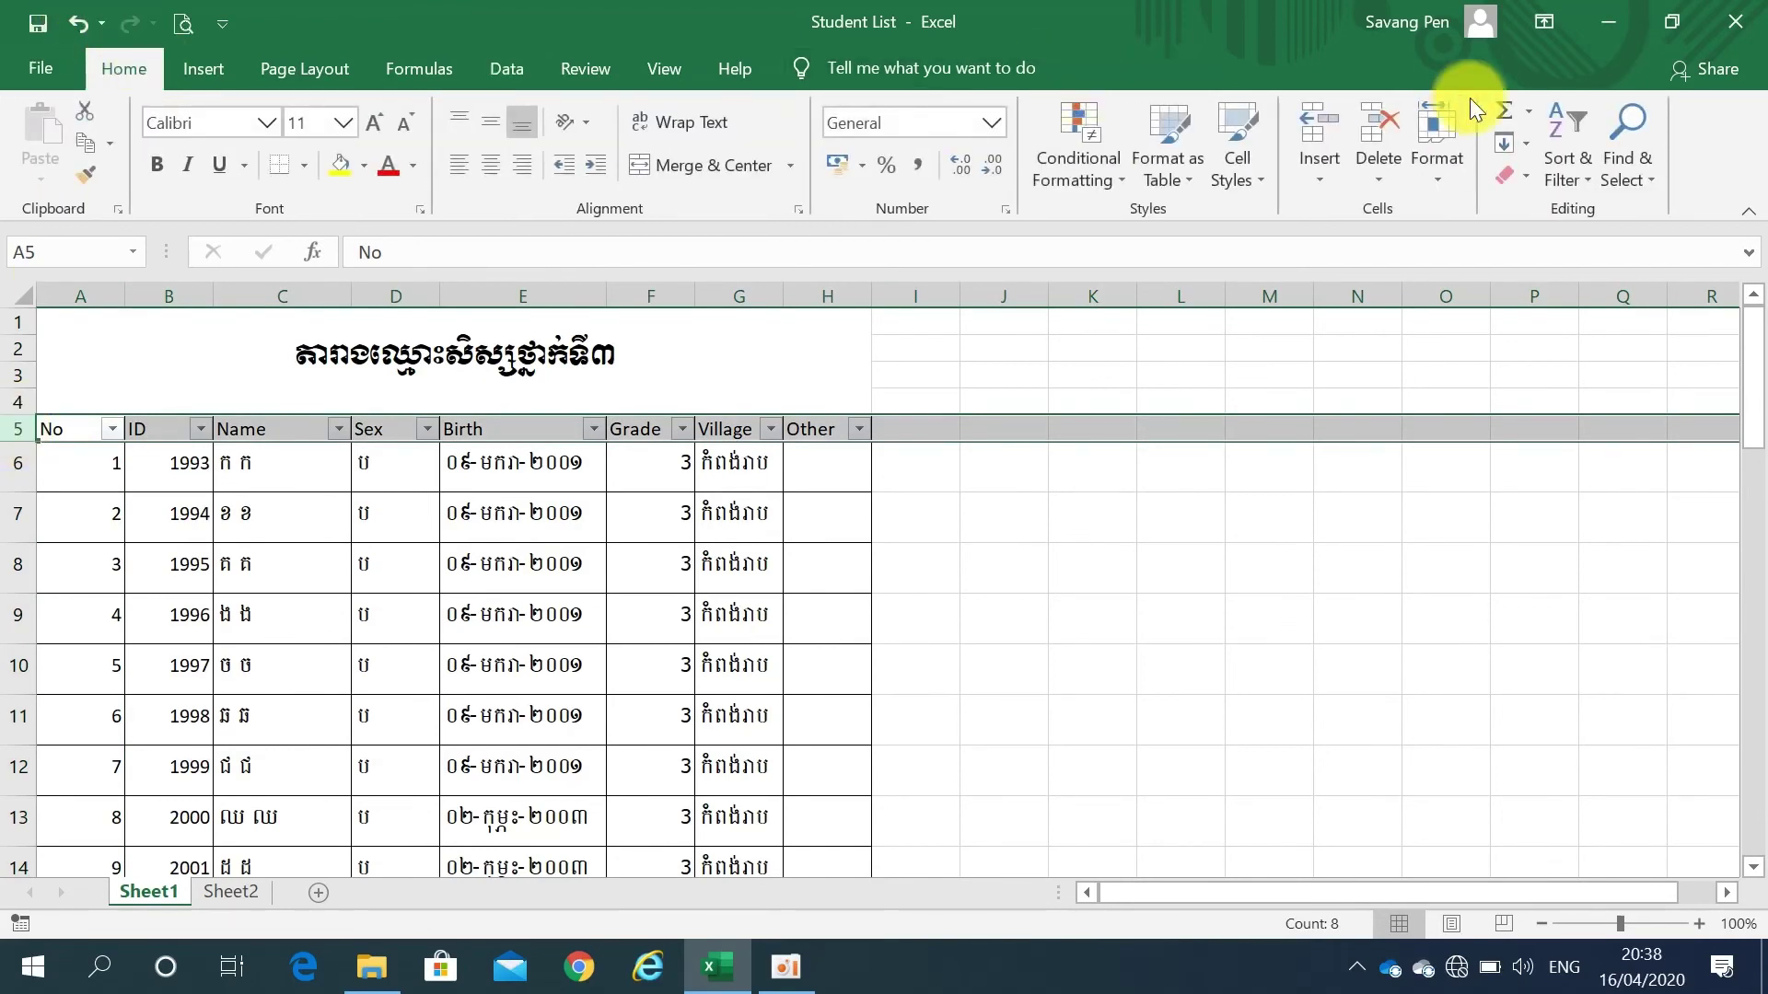
click(1578, 163)
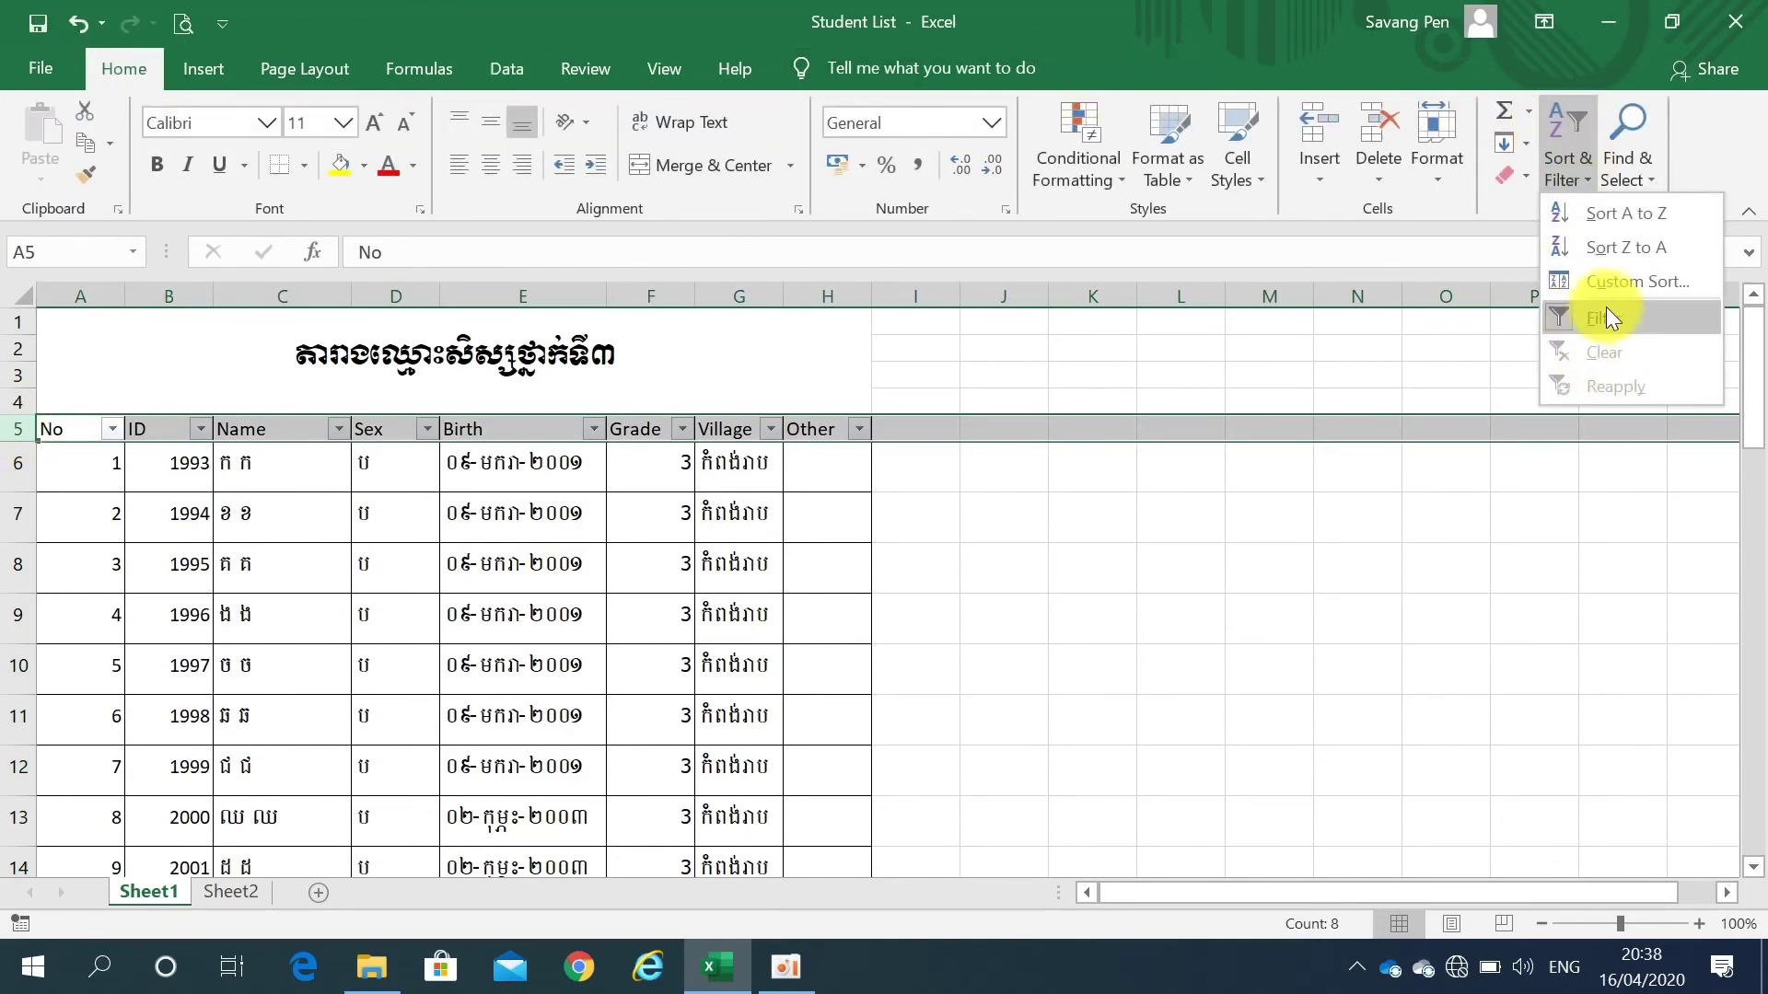
click(1030, 442)
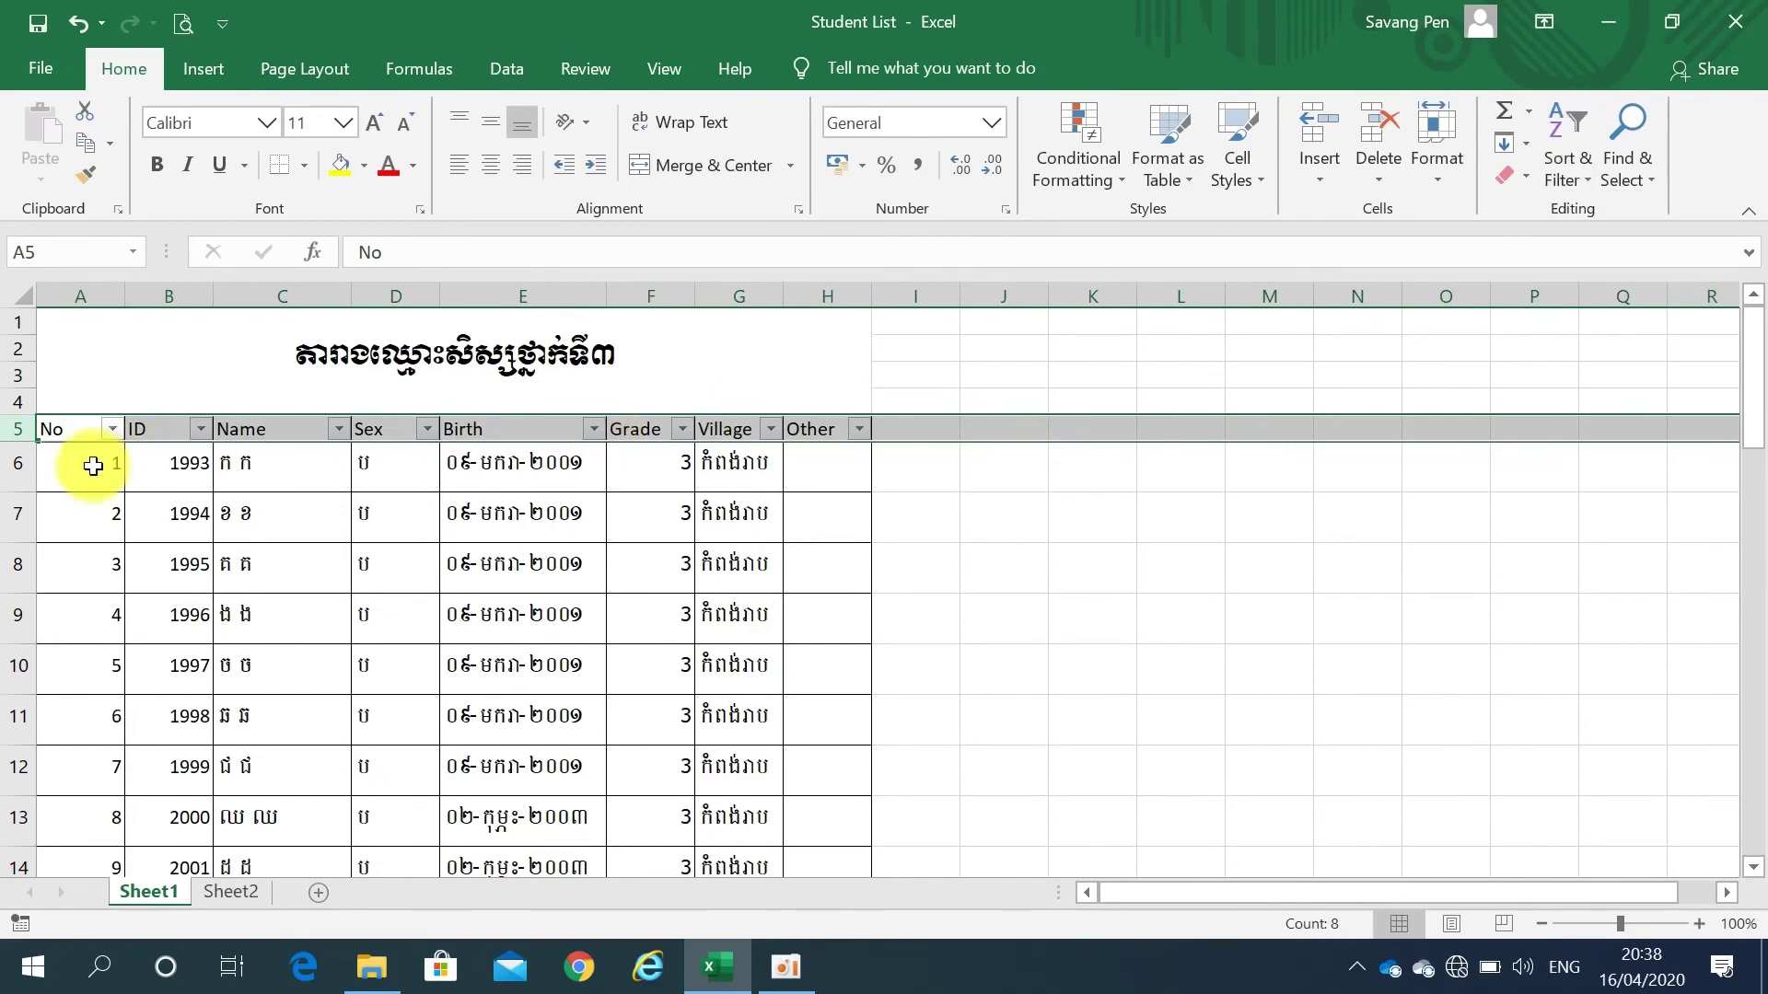
click(184, 296)
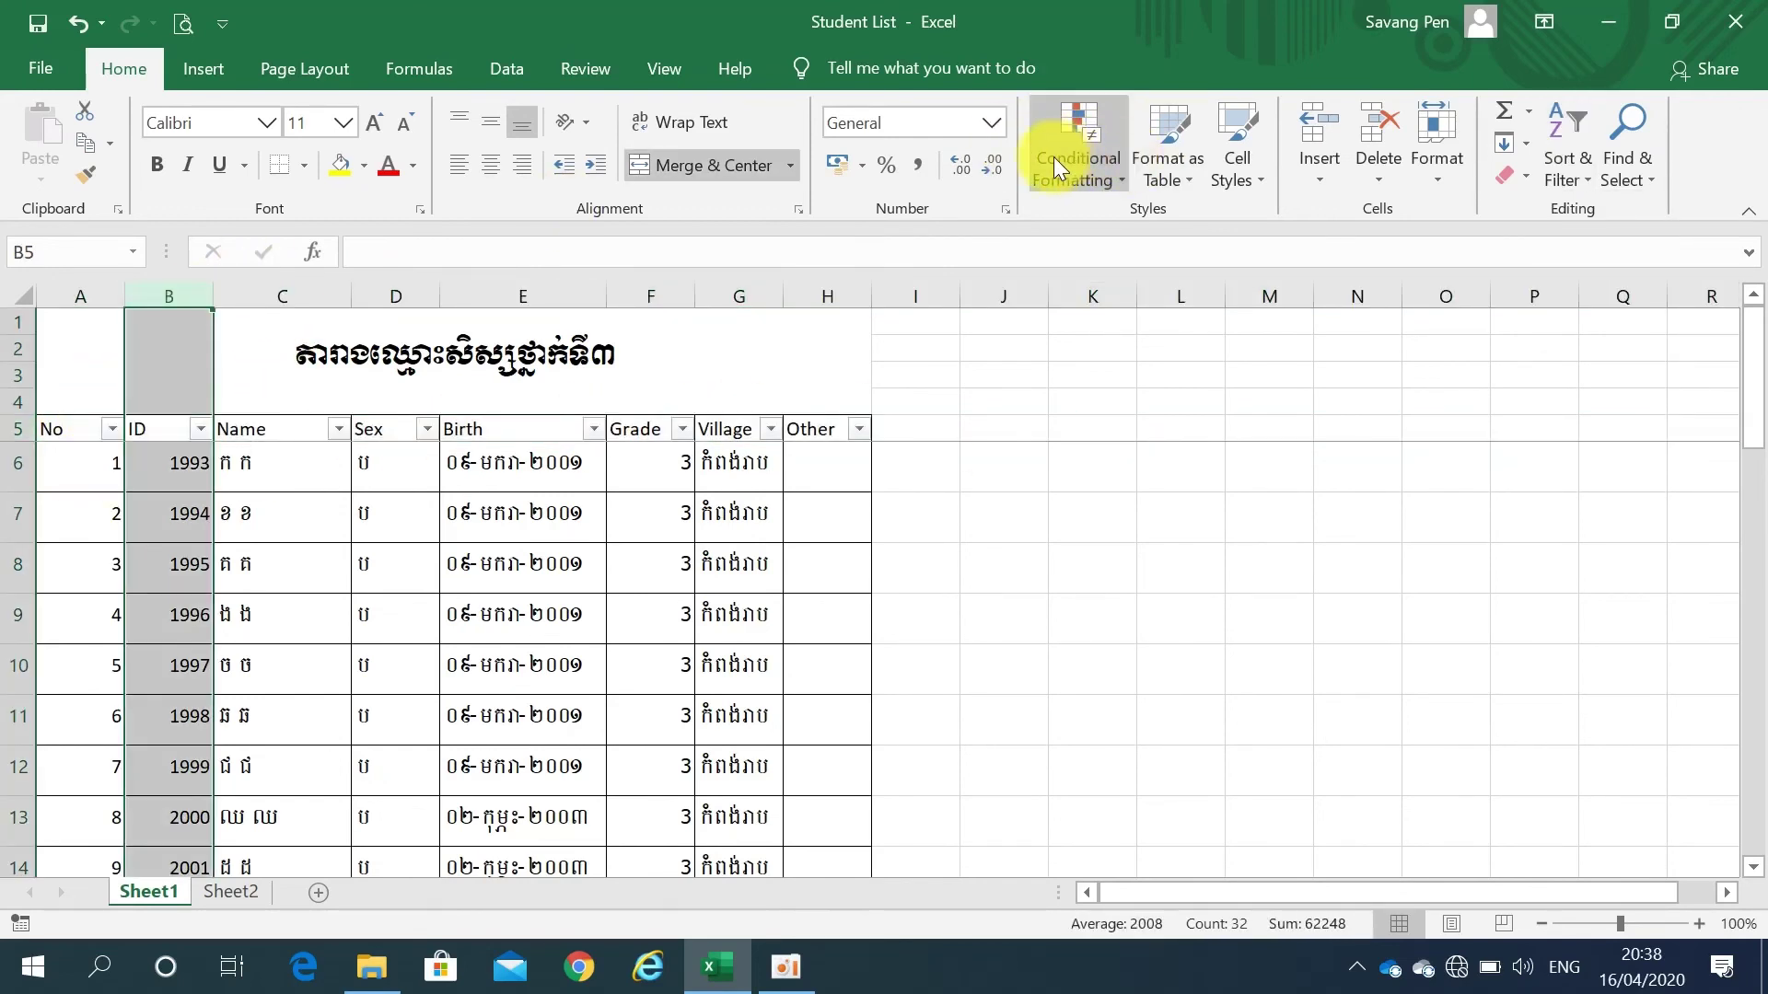
click(500, 59)
click(1003, 571)
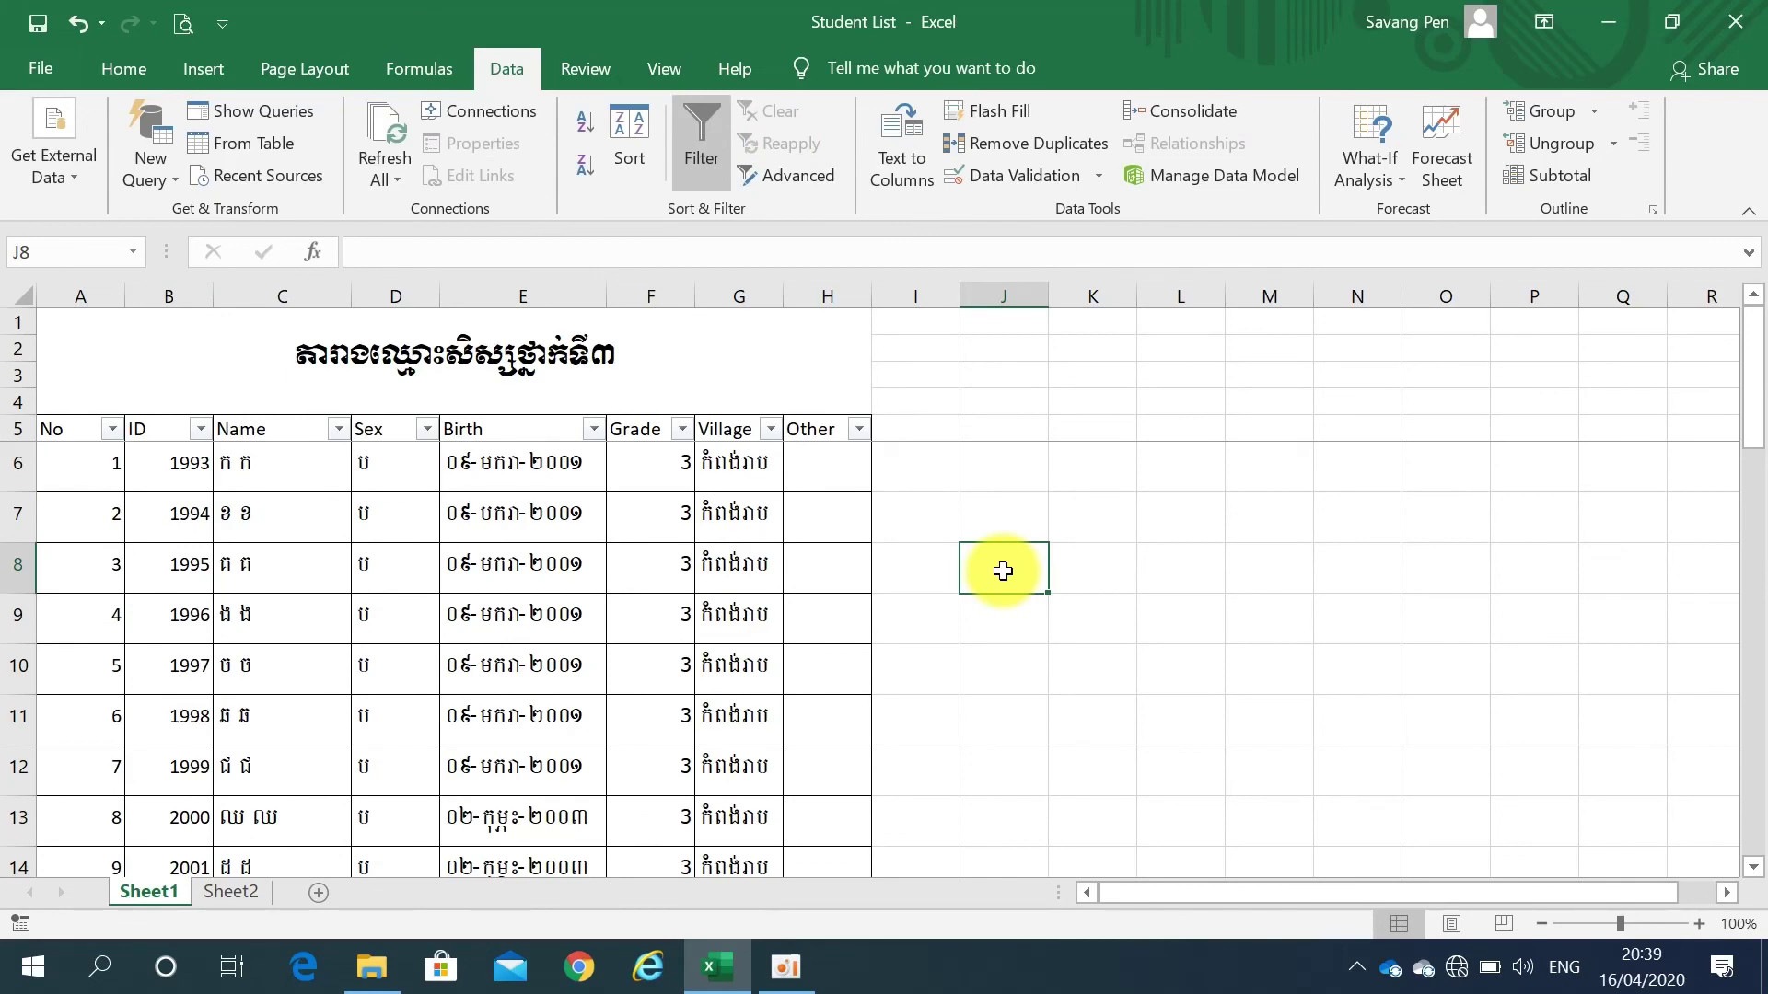
Restore the oCam recorder window from its taskbar icon.
click(798, 979)
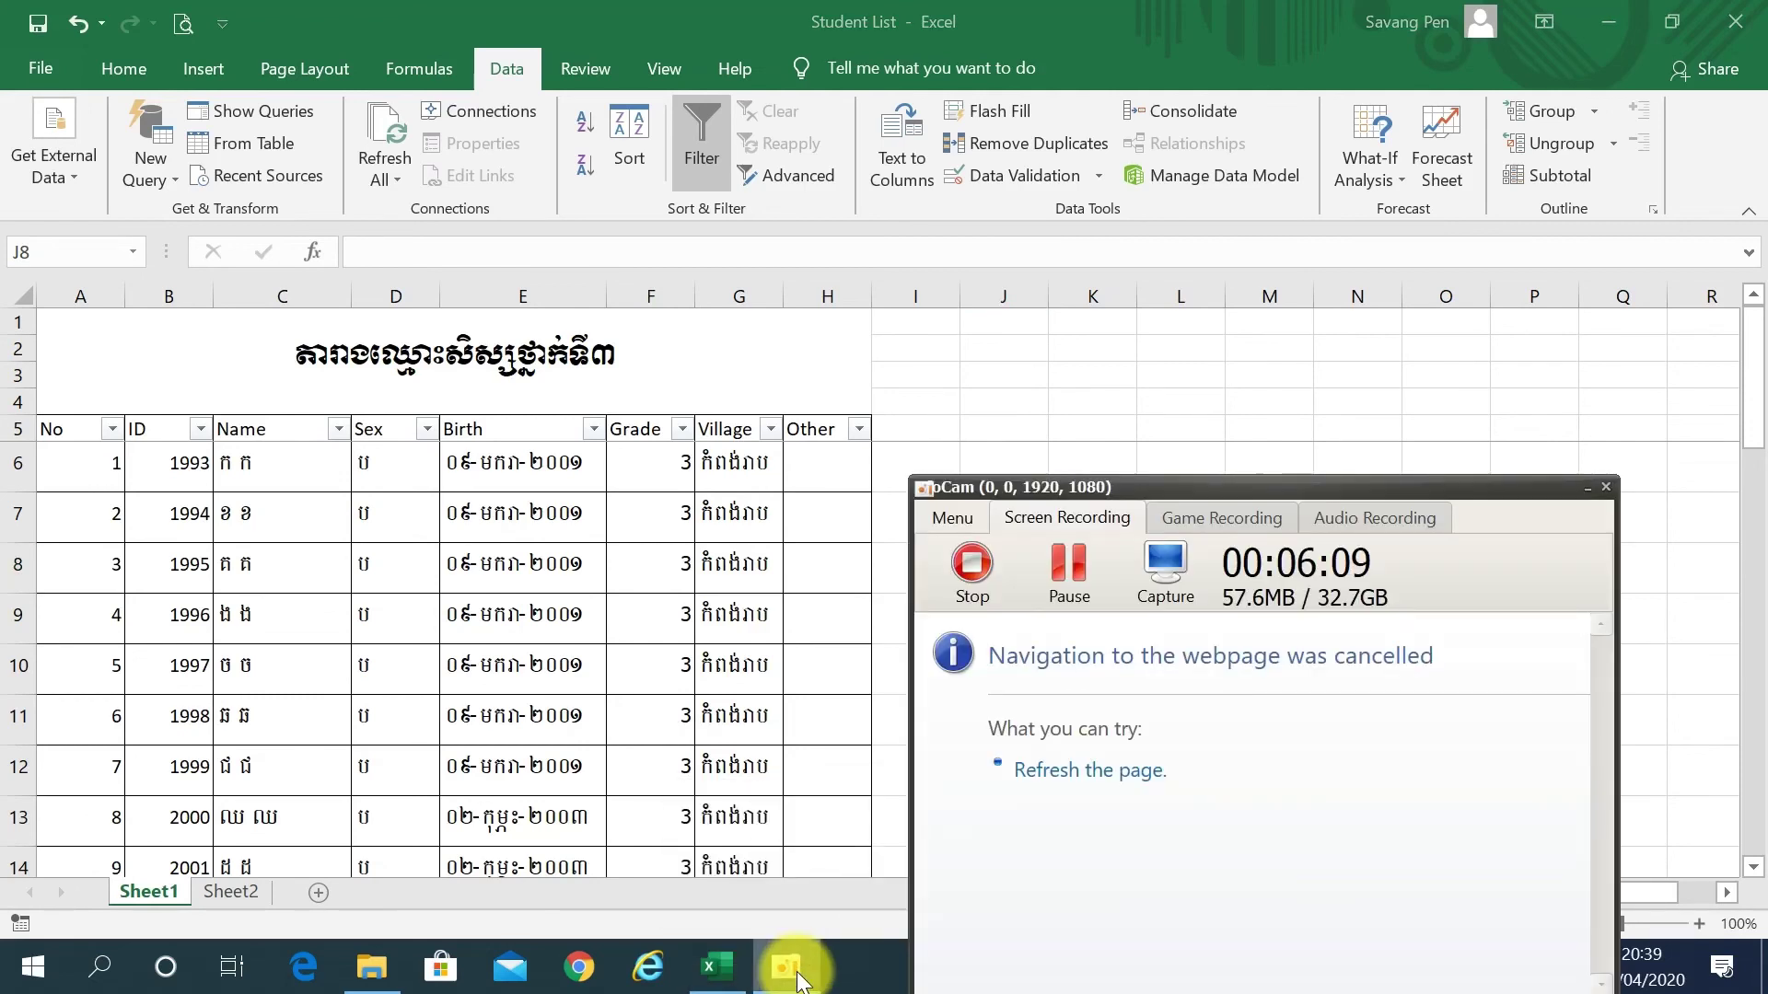